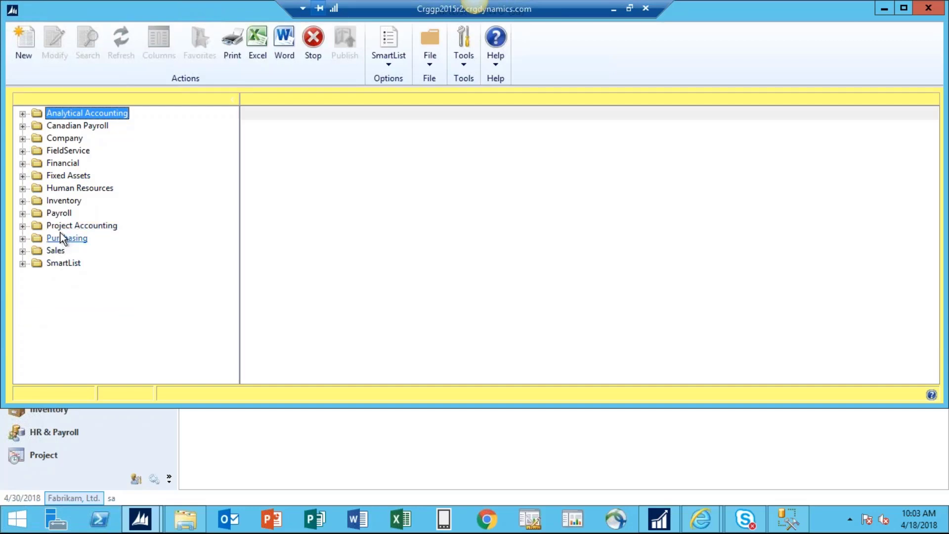
- Display the Customers list from the Sales category and maximize the SmartList window
{"action": "left_click", "coordinate": [23, 251]}
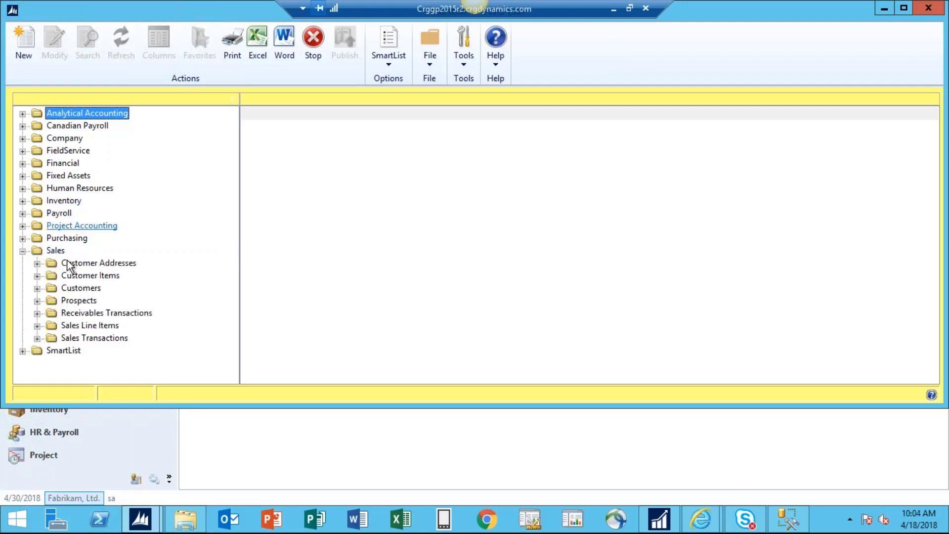
{"action": "left_click", "coordinate": [62, 288]}
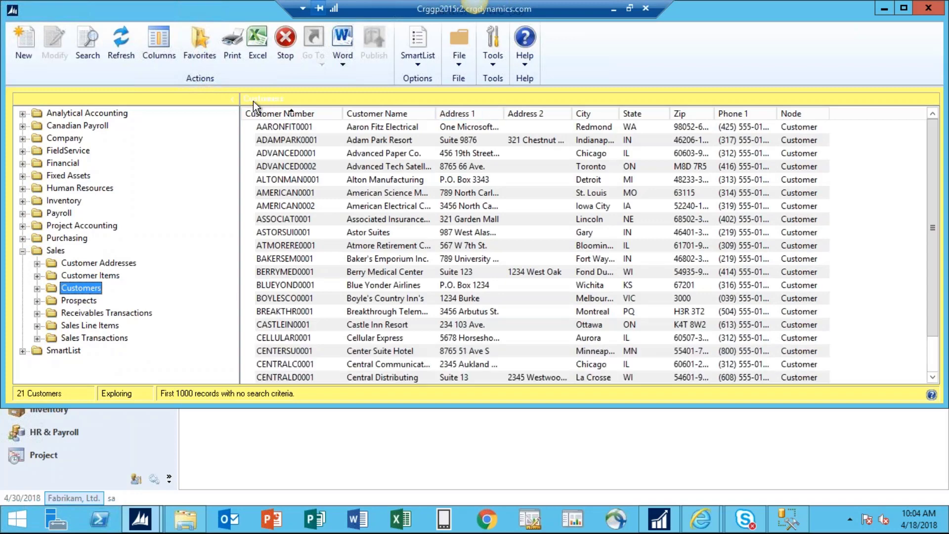
{"action": "left_click", "coordinate": [902, 8]}
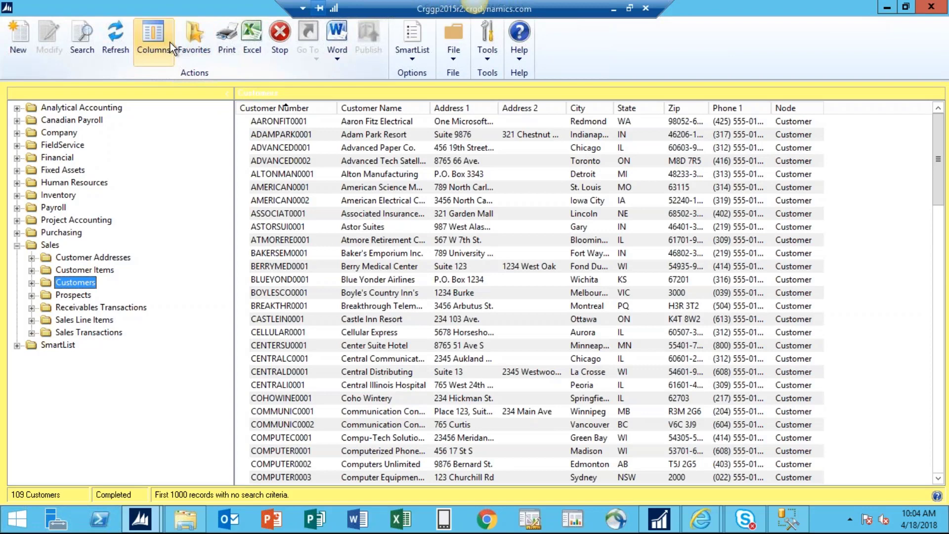
- Remove the Address 1 and Address 2 columns from the Customers list's column display
{"action": "left_click", "coordinate": [155, 39]}
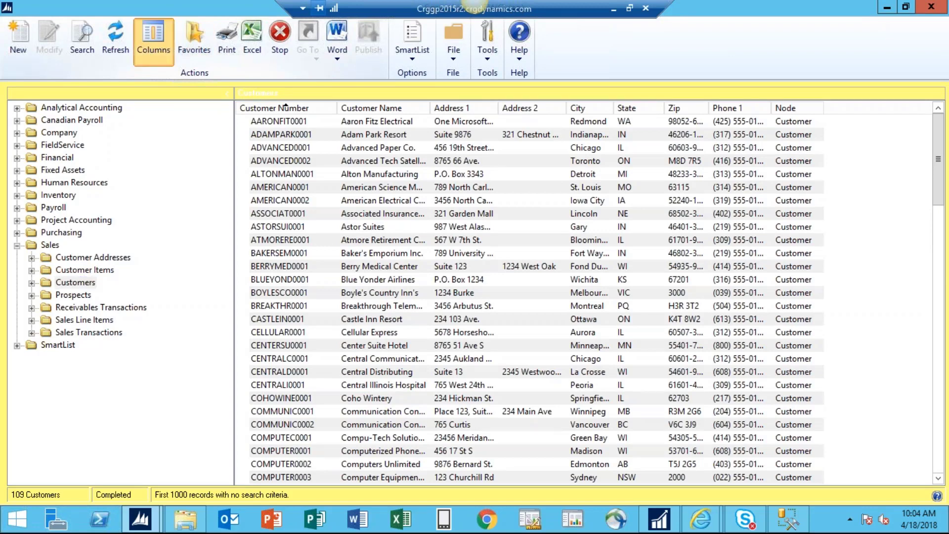
{"action": "left_click", "coordinate": [385, 223]}
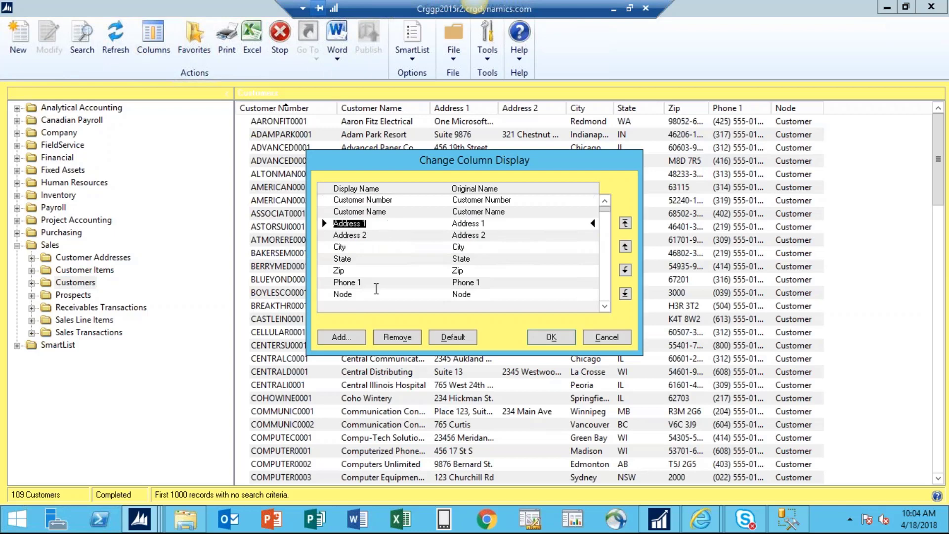
{"action": "left_click", "coordinate": [400, 338]}
{"action": "left_click", "coordinate": [379, 221]}
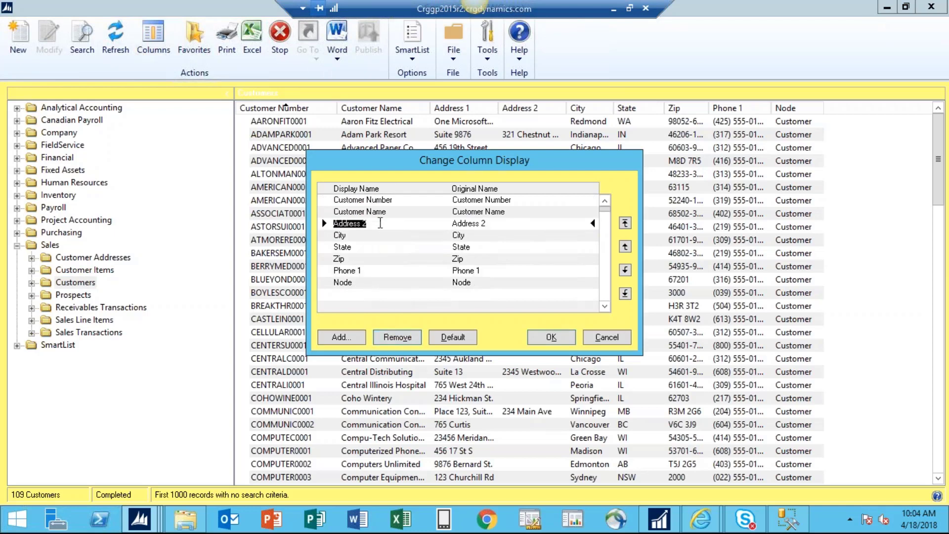
{"action": "left_click", "coordinate": [395, 337]}
- Remove the Zip, Phone 1 and Node columns from the column display, keeping customer number, name, city and state
{"action": "left_click", "coordinate": [368, 224]}
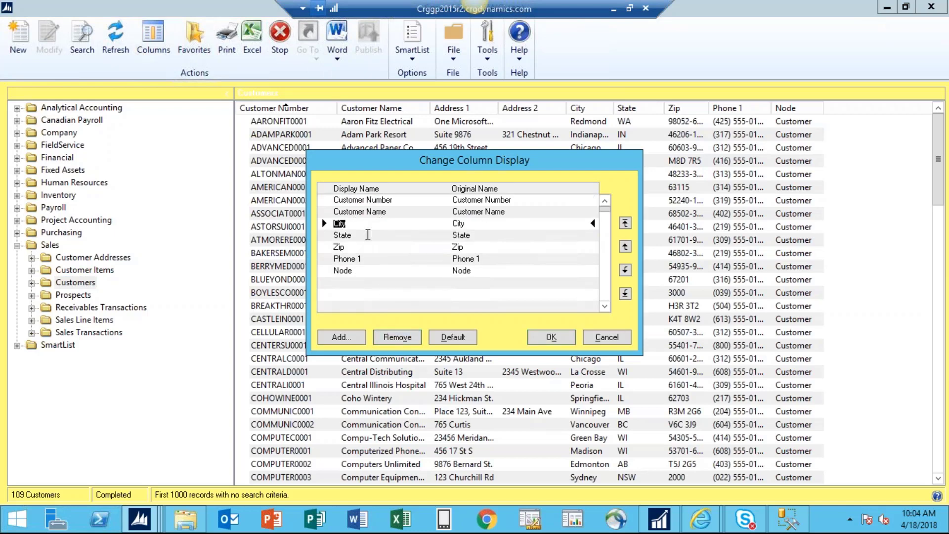
{"action": "left_click", "coordinate": [392, 200]}
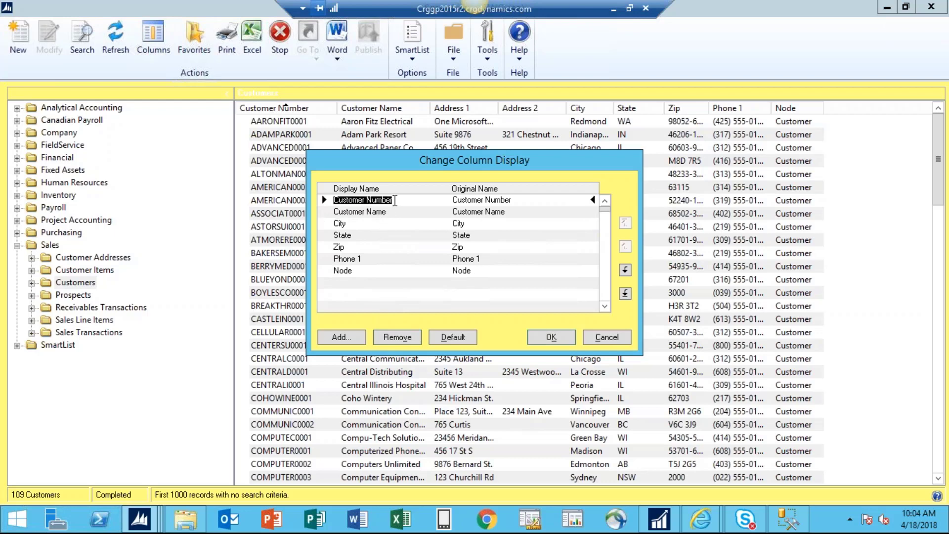
{"action": "left_click", "coordinate": [397, 212]}
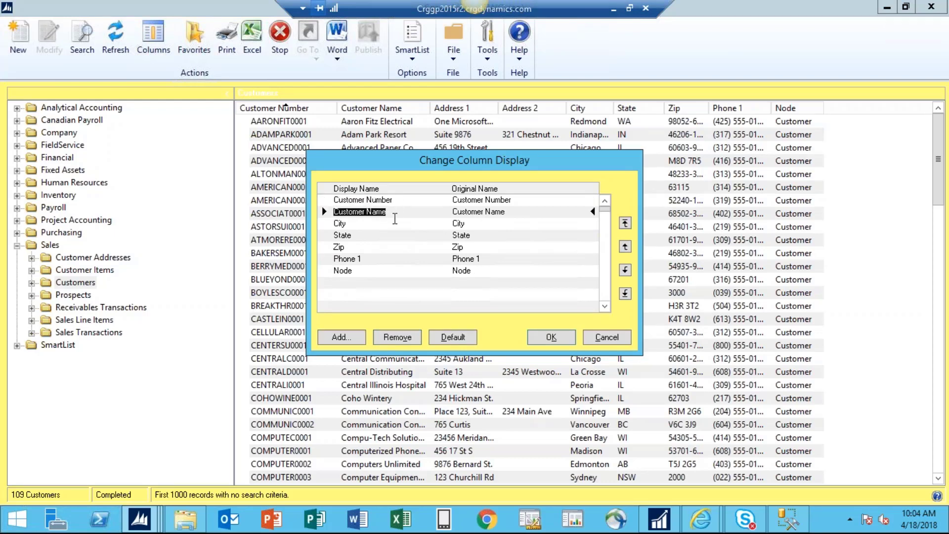
{"action": "left_click", "coordinate": [385, 224]}
{"action": "left_click", "coordinate": [377, 237]}
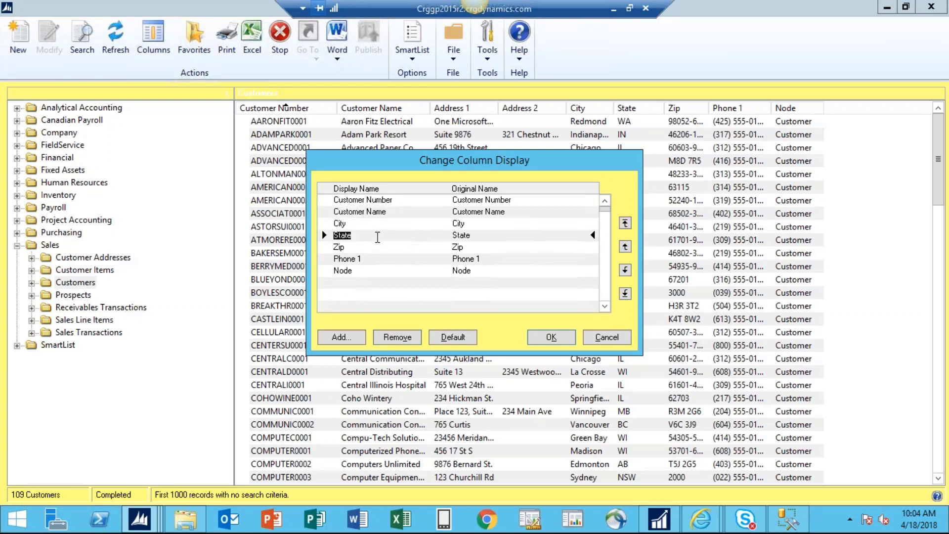
{"action": "left_click", "coordinate": [374, 247]}
{"action": "left_click", "coordinate": [398, 336]}
{"action": "left_click", "coordinate": [400, 337]}
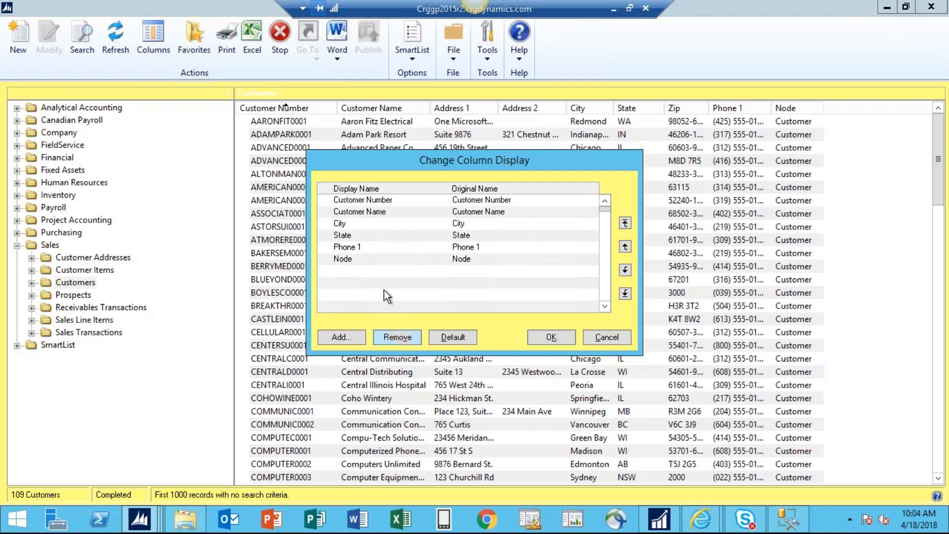
{"action": "left_click", "coordinate": [403, 336]}
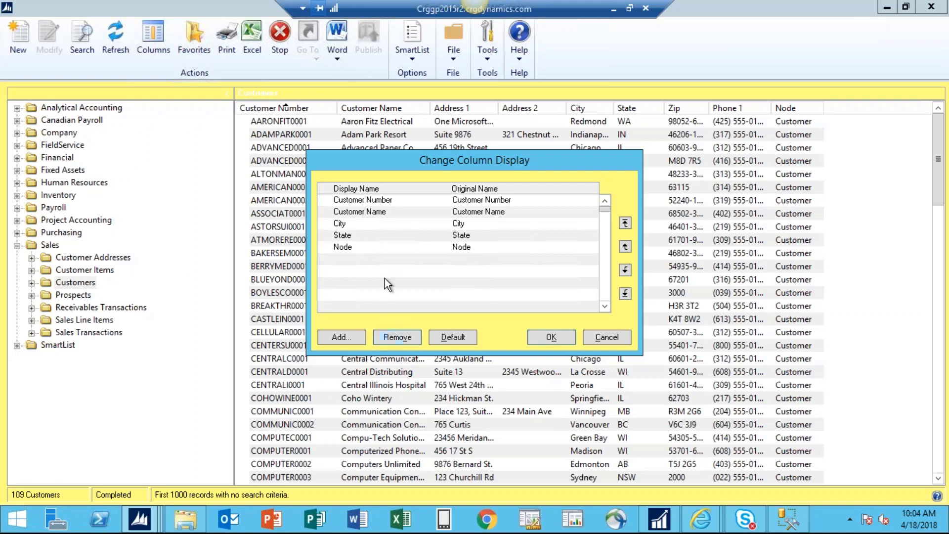
{"action": "left_click", "coordinate": [408, 339]}
- Add the Customer Class and Customer Balance fields together to the displayed columns
{"action": "left_click", "coordinate": [340, 337]}
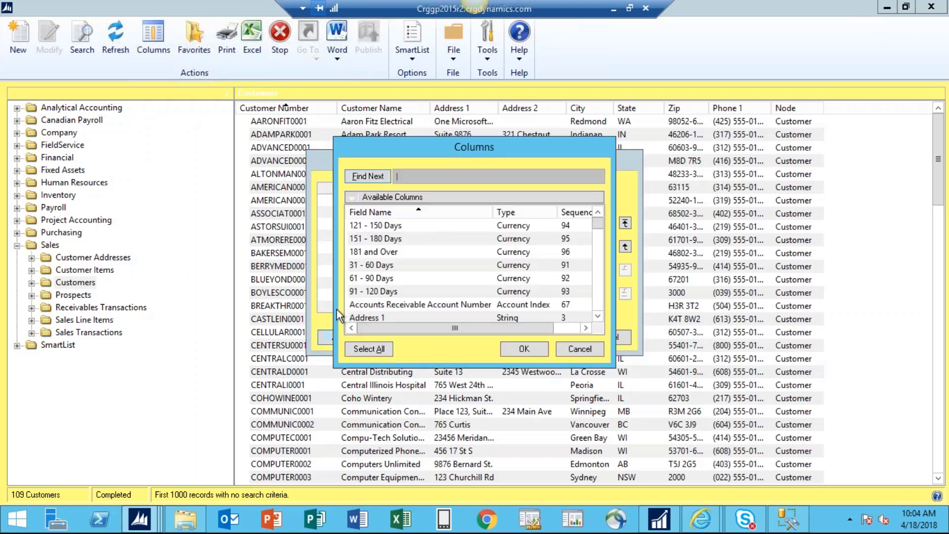
{"action": "left_click", "coordinate": [418, 253]}
{"action": "scroll", "coordinate": [425, 260], "scroll_direction": "down", "scroll_amount": 5}
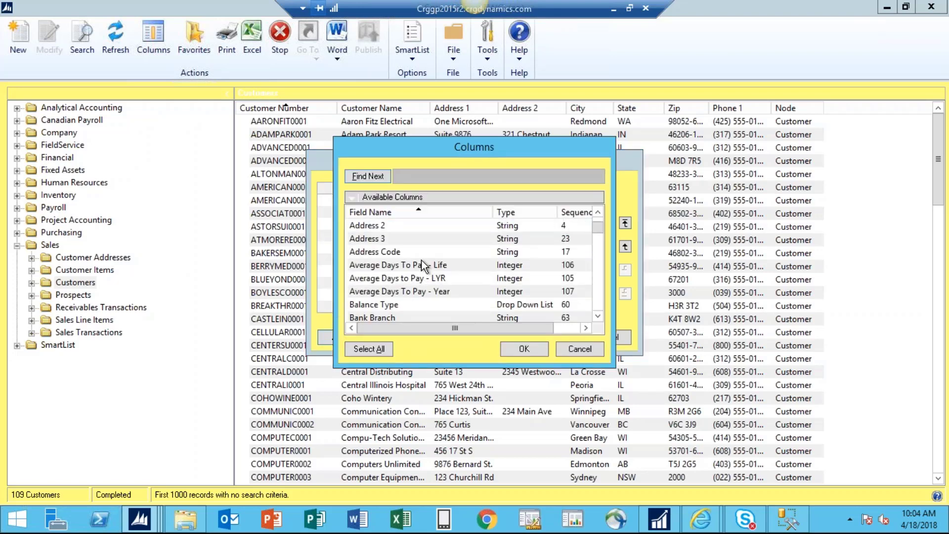
{"action": "scroll", "coordinate": [421, 259], "scroll_direction": "down", "scroll_amount": 3}
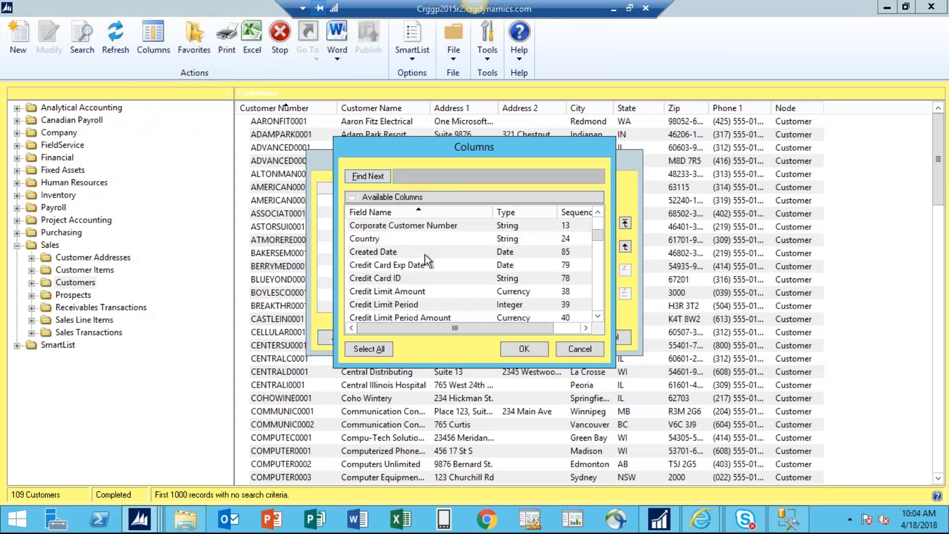
{"action": "scroll", "coordinate": [424, 254], "scroll_direction": "down", "scroll_amount": 1}
{"action": "scroll", "coordinate": [425, 254], "scroll_direction": "down", "scroll_amount": 1}
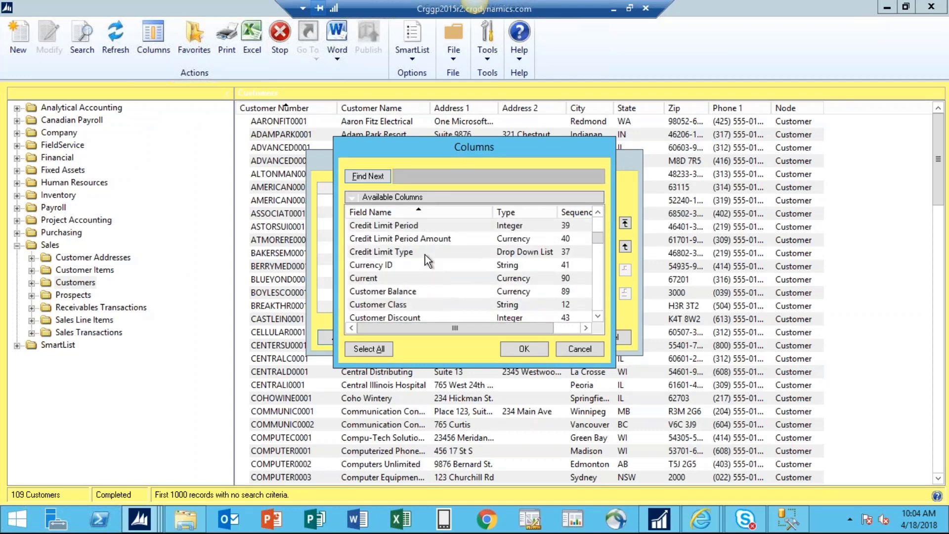
{"action": "scroll", "coordinate": [425, 254], "scroll_direction": "down", "scroll_amount": 1}
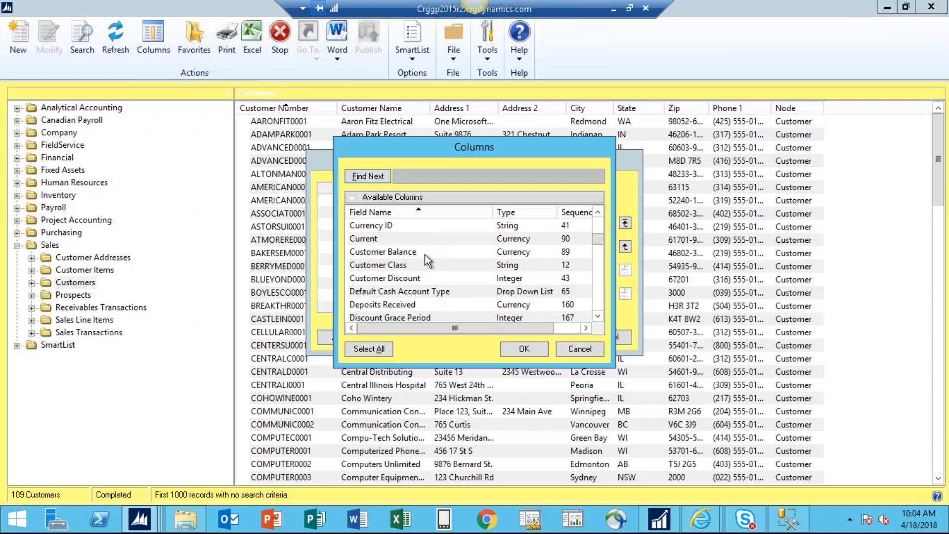
{"action": "left_click", "coordinate": [405, 265]}
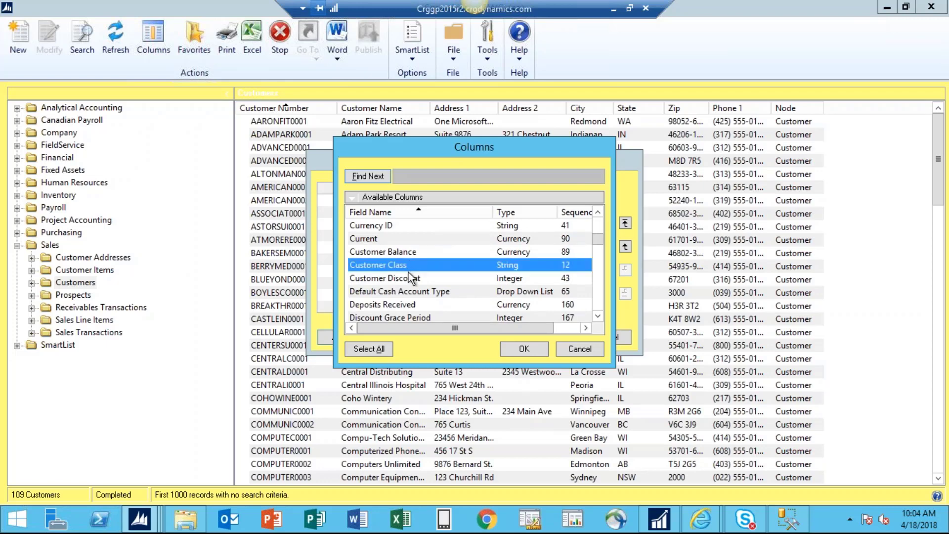
{"action": "left_click", "coordinate": [407, 253], "text": "ctrl"}
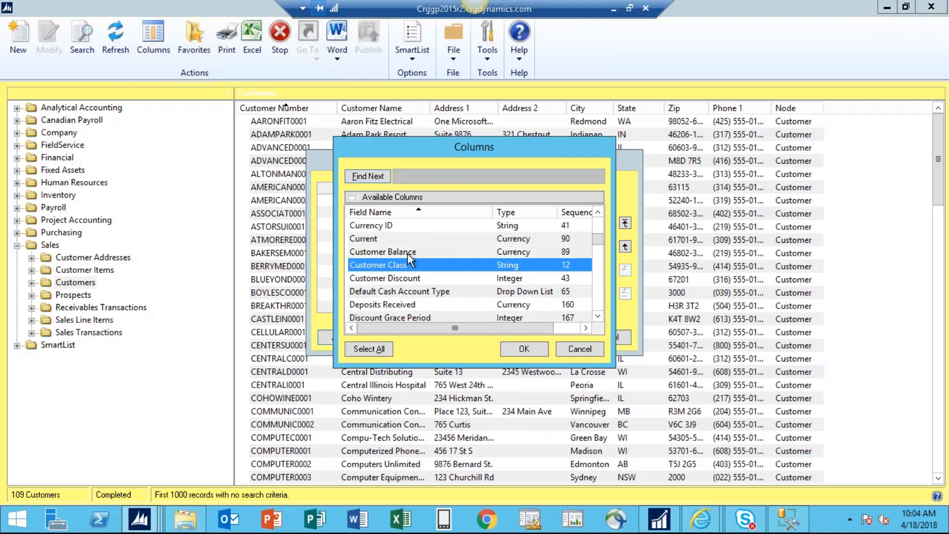
{"action": "left_click", "coordinate": [525, 355]}
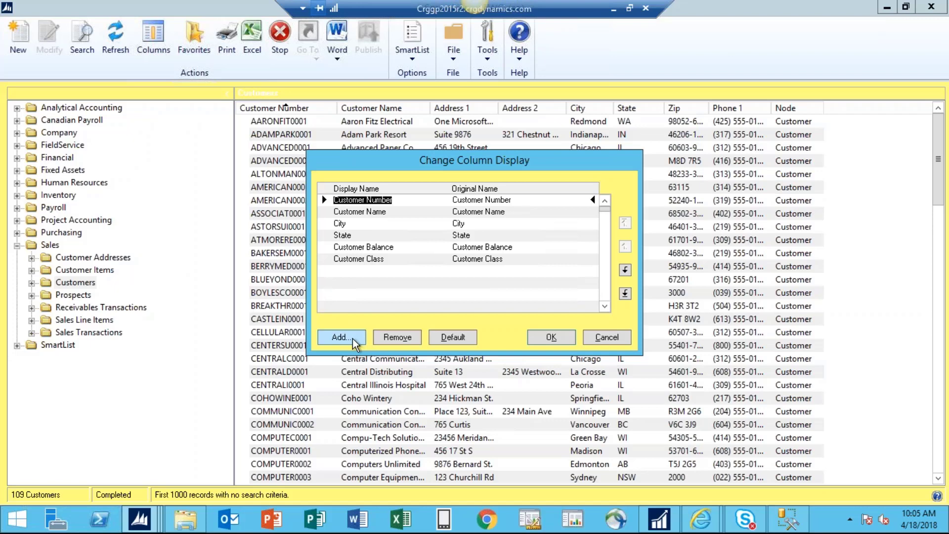
- Add the Credit Limit Amount field to the displayed columns
{"action": "left_click", "coordinate": [351, 339]}
{"action": "left_click", "coordinate": [437, 265]}
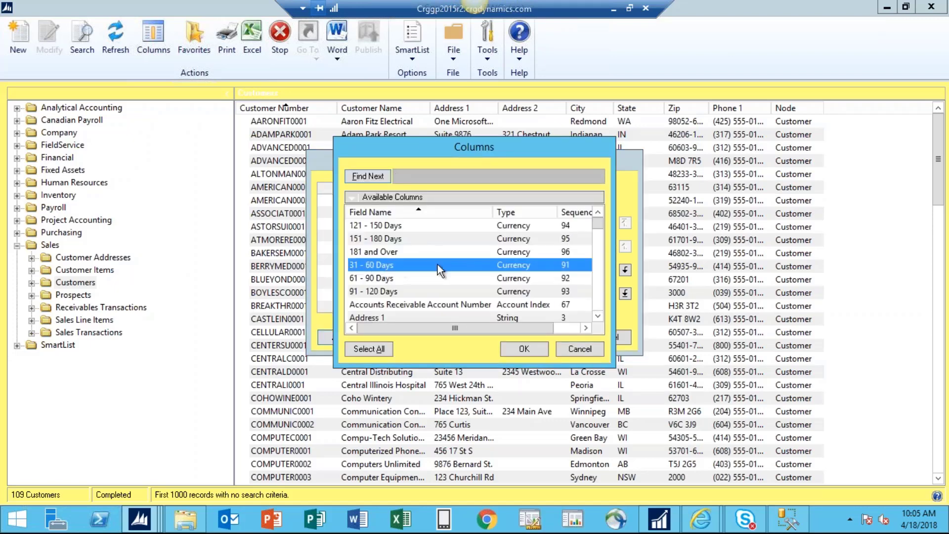
{"action": "scroll", "coordinate": [435, 263], "scroll_direction": "down", "scroll_amount": 5}
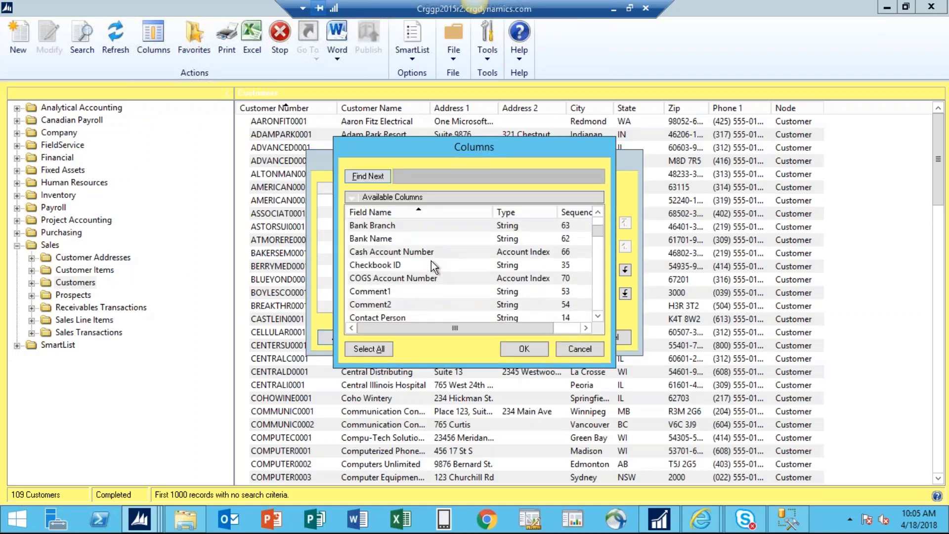
{"action": "scroll", "coordinate": [433, 266], "scroll_direction": "down", "scroll_amount": 4}
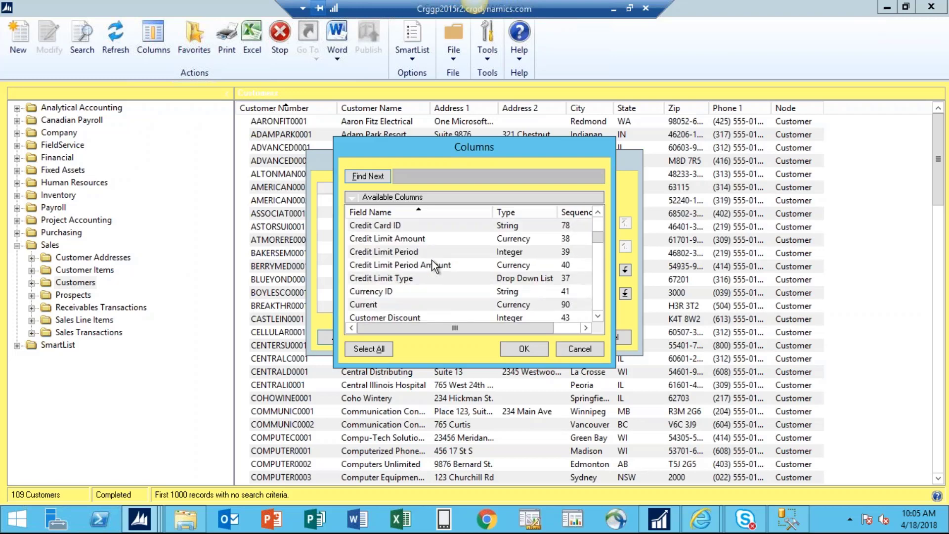
{"action": "left_click", "coordinate": [401, 238]}
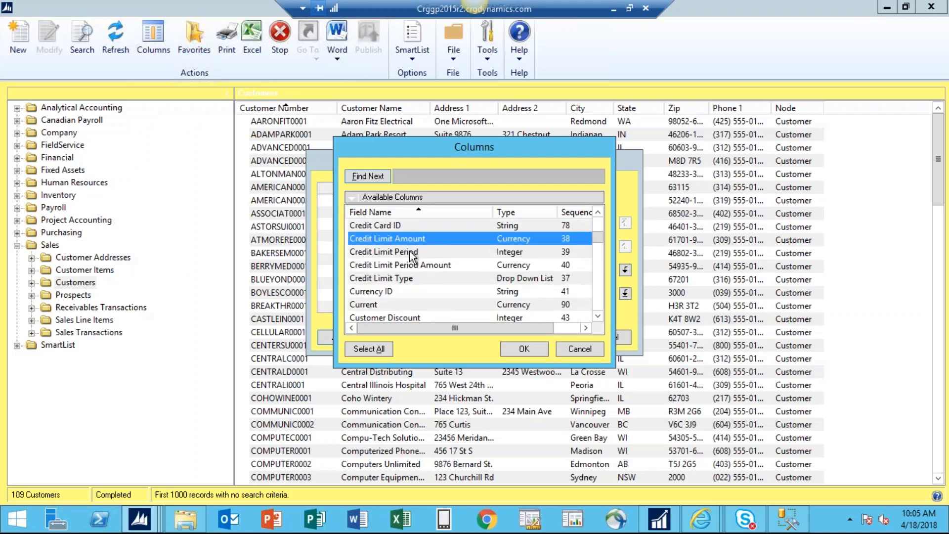
{"action": "left_click", "coordinate": [524, 350]}
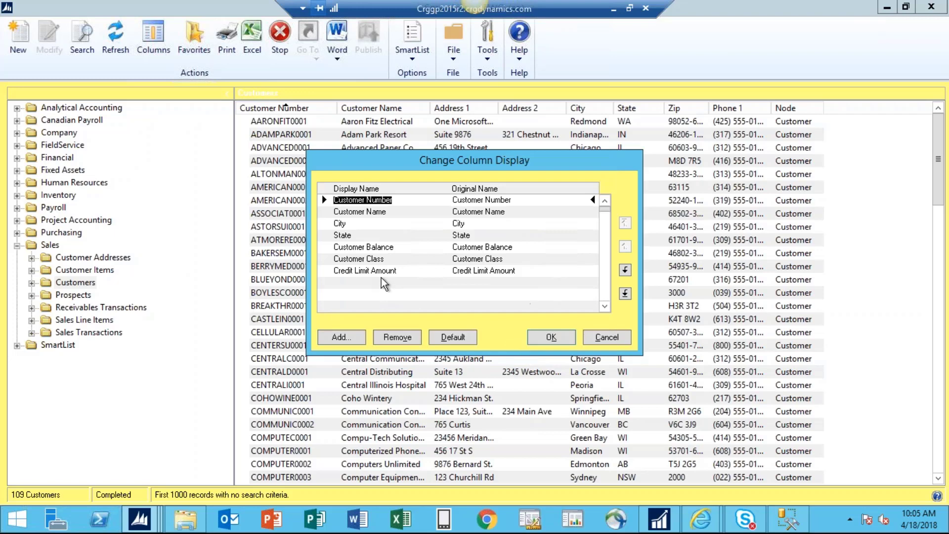
- Move the Customer Class column up to the first place in the column order, above Customer Number
{"action": "left_click", "coordinate": [386, 257]}
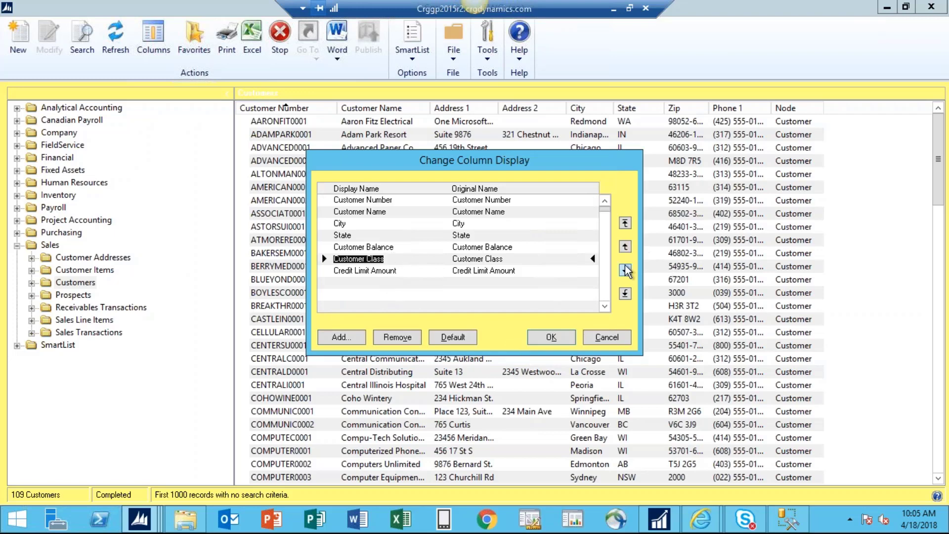
{"action": "left_click", "coordinate": [624, 246]}
{"action": "left_click", "coordinate": [625, 246]}
{"action": "left_click", "coordinate": [625, 246]}
{"action": "left_click", "coordinate": [626, 246]}
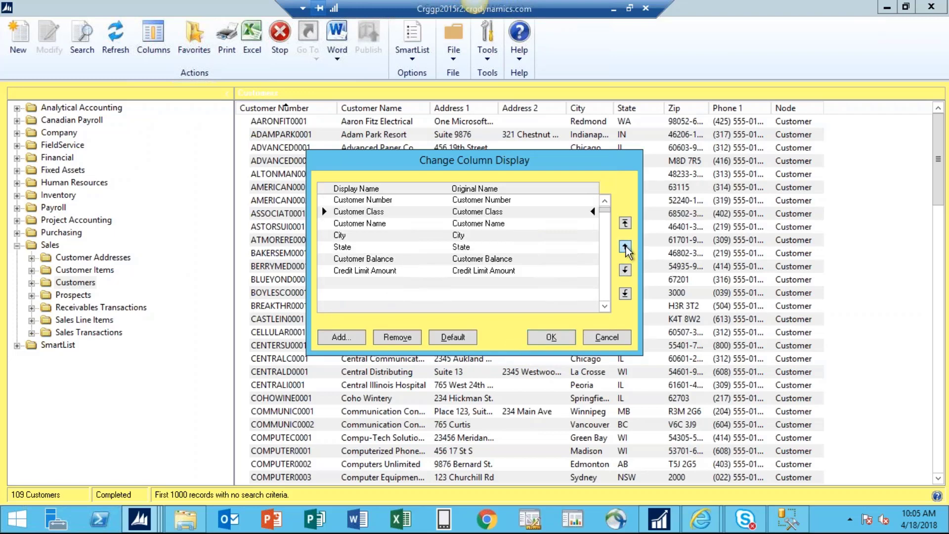
{"action": "left_click", "coordinate": [626, 246]}
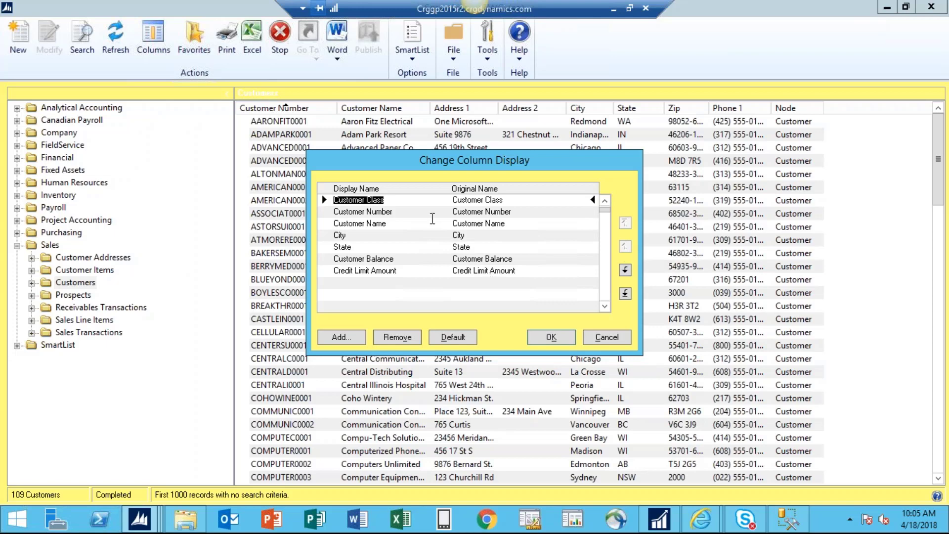
- Review the order from Customer Number to Customer Balance and apply the new column layout to the Customers list
{"action": "left_click", "coordinate": [413, 211]}
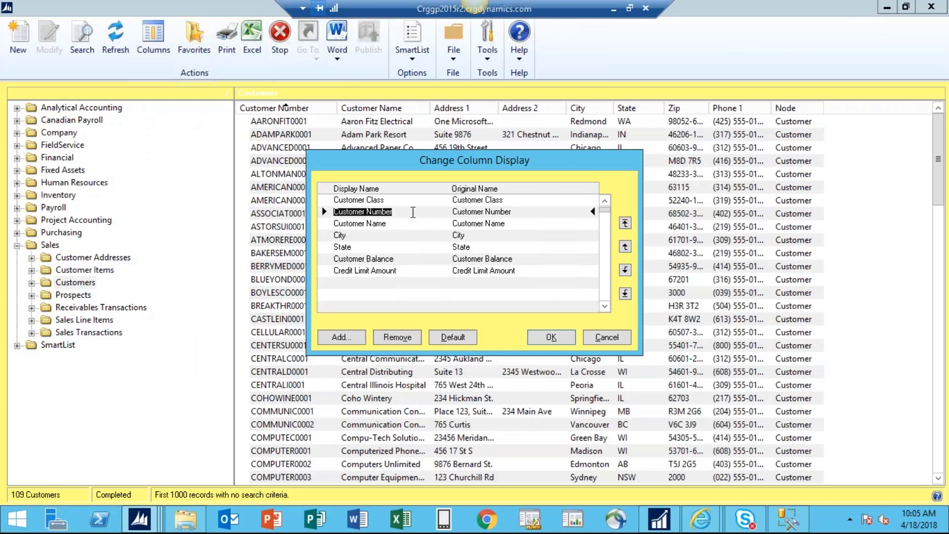
{"action": "left_click", "coordinate": [402, 228]}
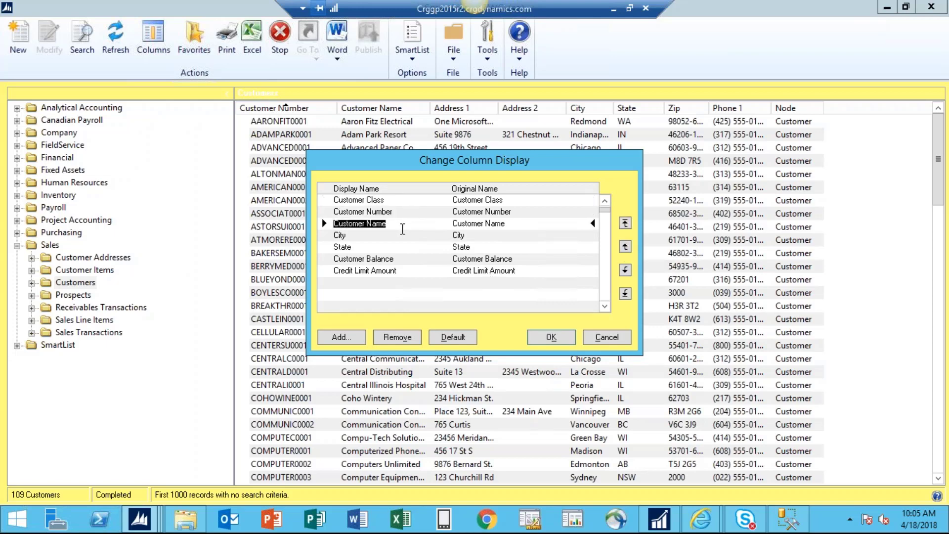
{"action": "left_click", "coordinate": [361, 239]}
{"action": "left_click", "coordinate": [363, 247]}
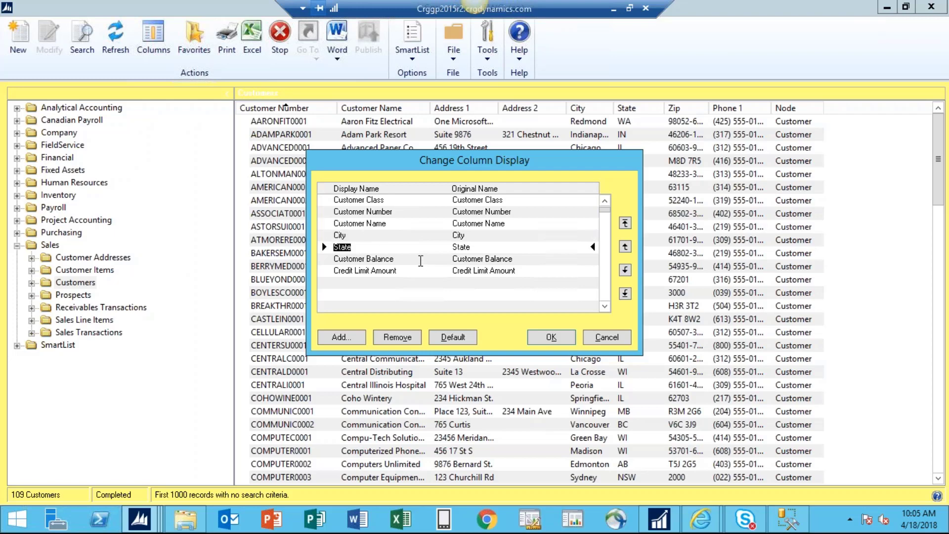
{"action": "left_click", "coordinate": [420, 260]}
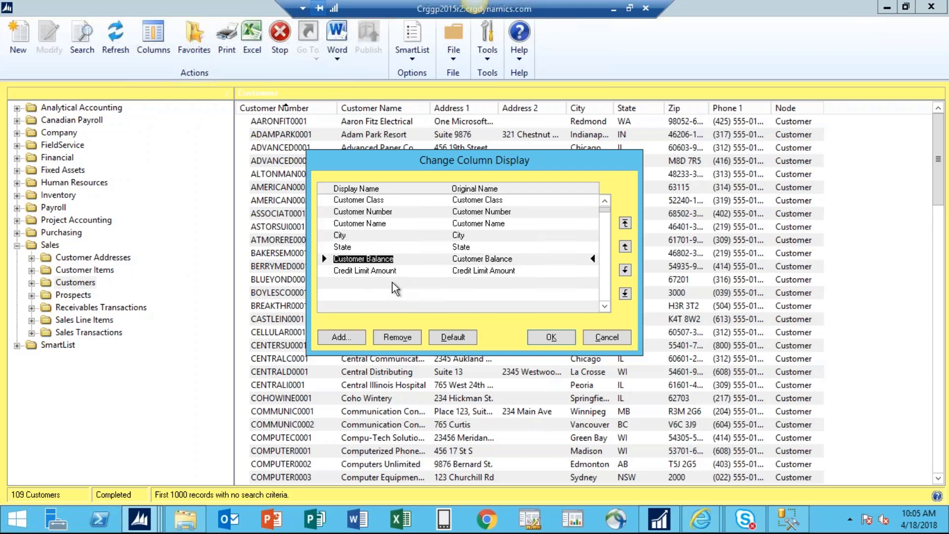
{"action": "left_click", "coordinate": [551, 337]}
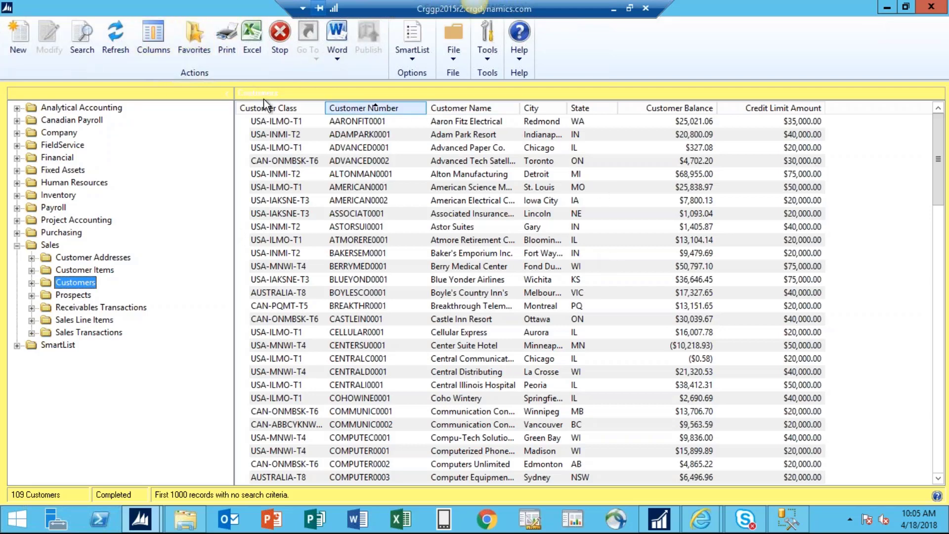
- Save the Customers list as a favorite named CustomerBalanceDashboard, visible to System, without a reminder
{"action": "left_click", "coordinate": [191, 43]}
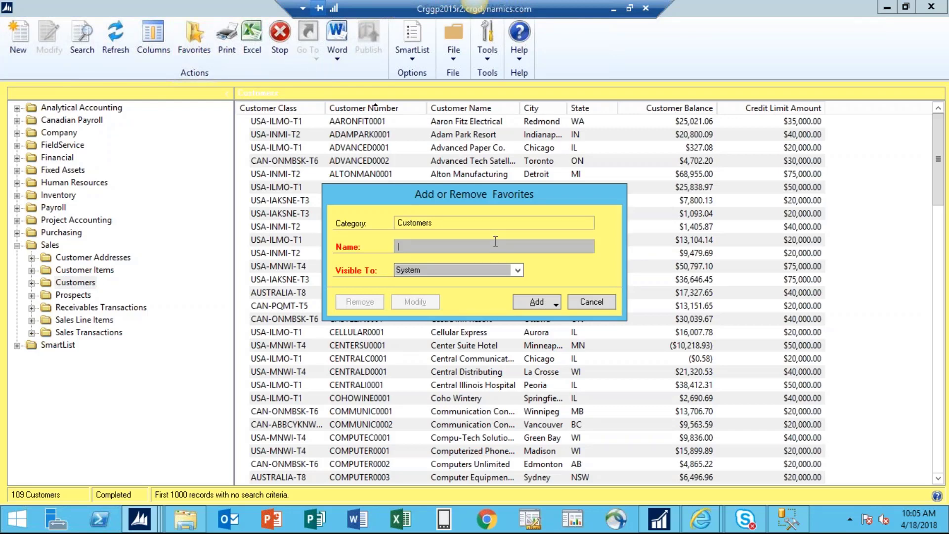
{"action": "type", "text": "CustomerBalanceDashboard"}
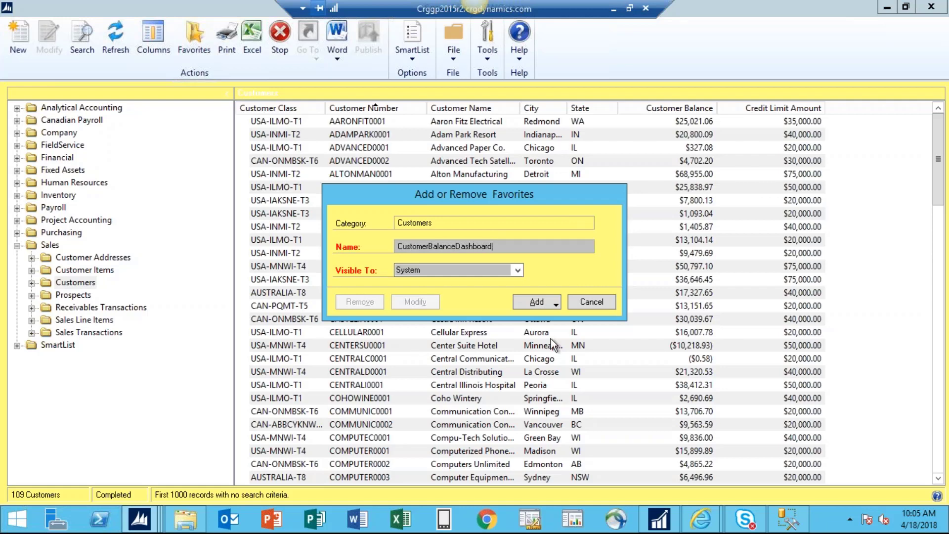
{"action": "left_click", "coordinate": [542, 299]}
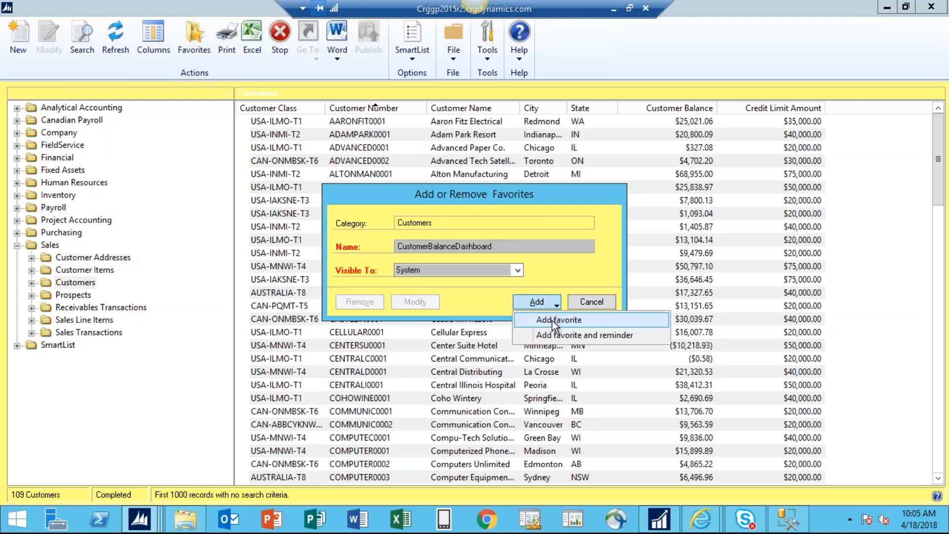
{"action": "left_click", "coordinate": [553, 321]}
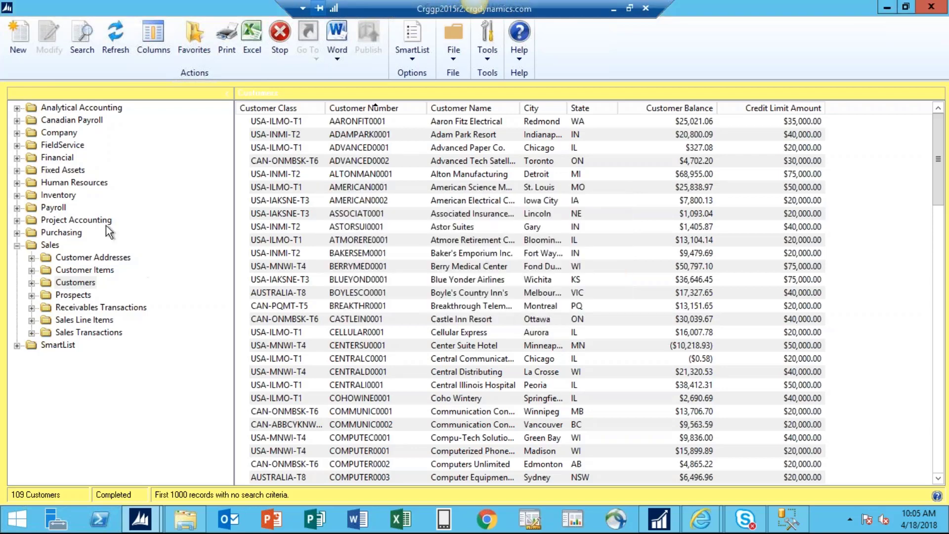
- Open the CustomerBalanceDashboard favorite under Sales > Customers and bring the category tree back into view
{"action": "left_click", "coordinate": [32, 284]}
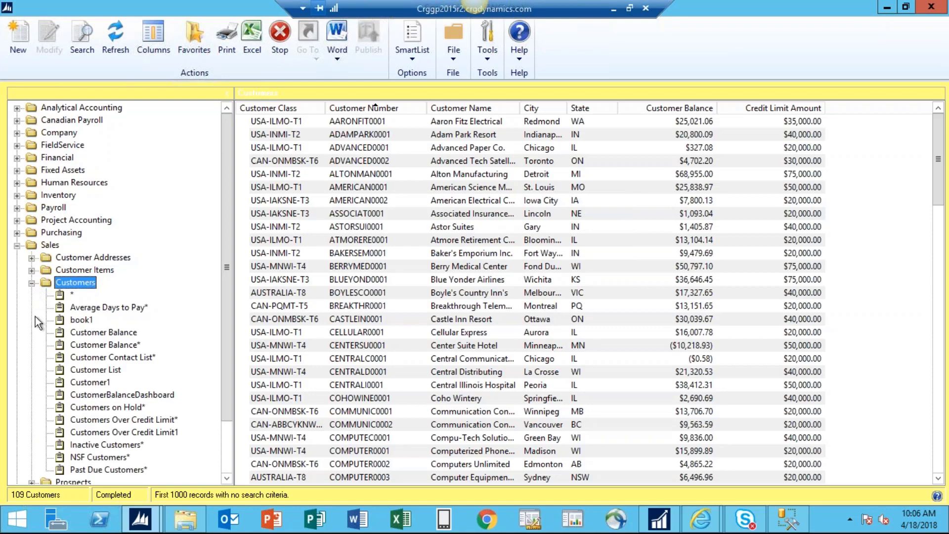
{"action": "left_click", "coordinate": [168, 394]}
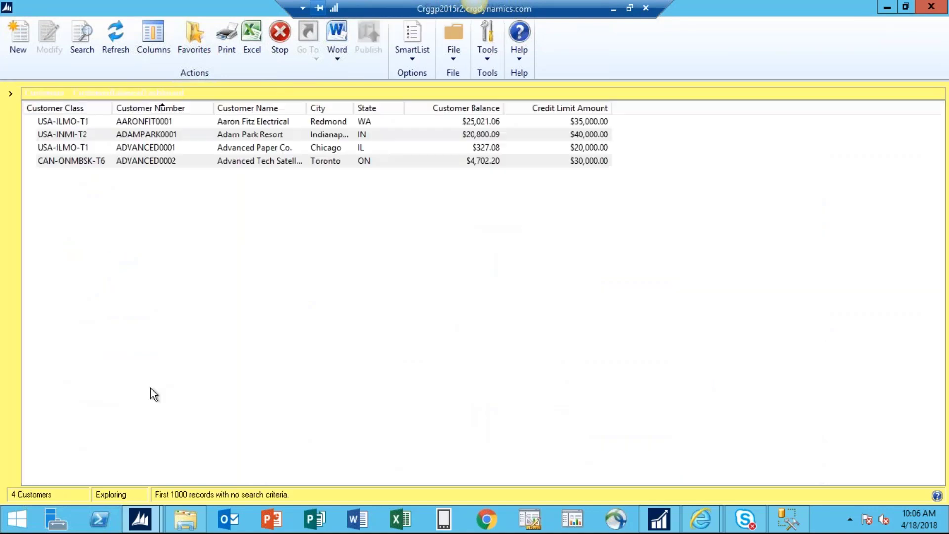
{"action": "left_click", "coordinate": [10, 97]}
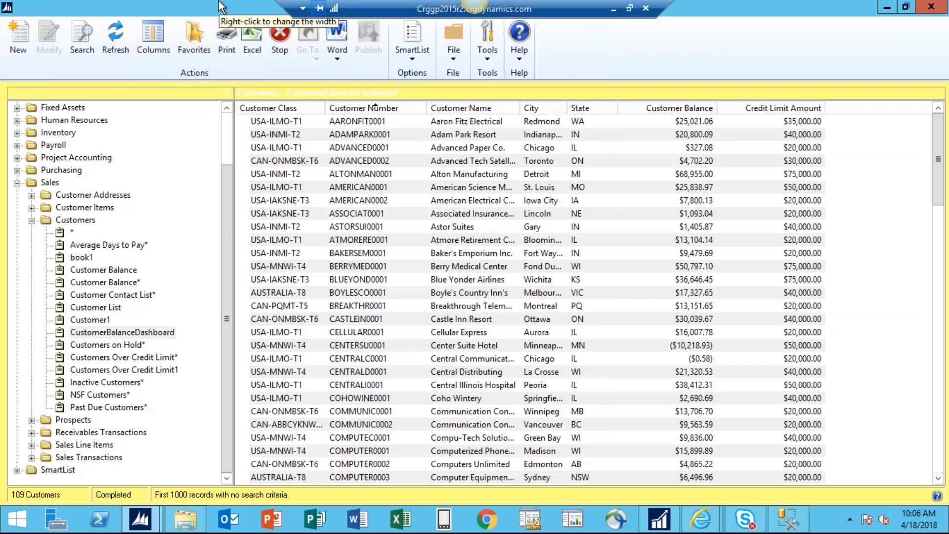
- Export the favorite's list to Excel, review the exported columns and close the workbook, keeping the recovered files
{"action": "left_click", "coordinate": [254, 42]}
{"action": "left_click", "coordinate": [254, 41]}
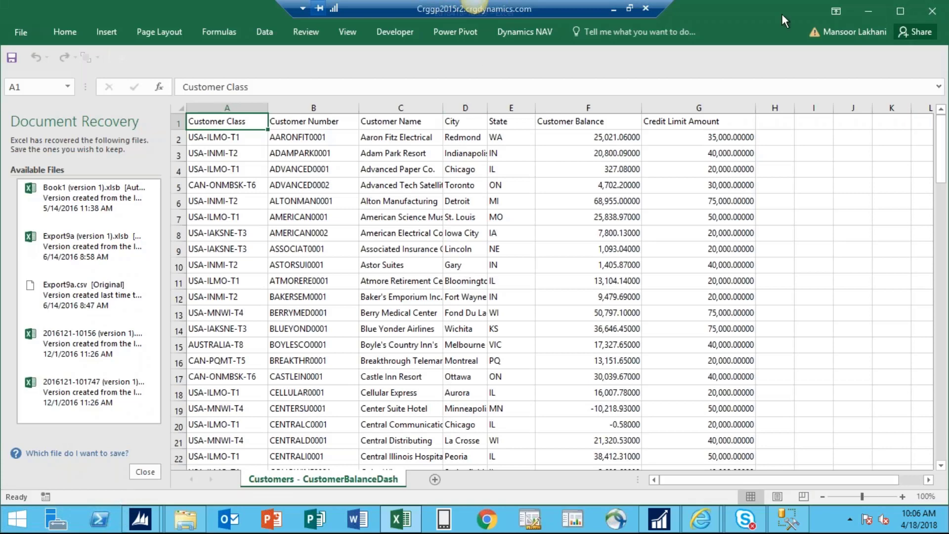
{"action": "left_click_drag", "start_coordinate": [779, 19], "coordinate": [777, 44]}
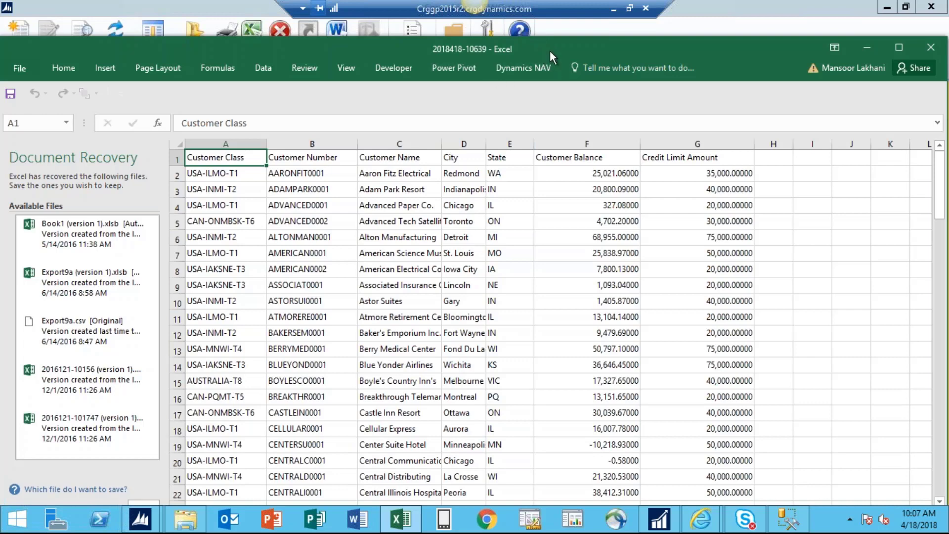
{"action": "left_click_drag", "start_coordinate": [550, 50], "coordinate": [547, 36]}
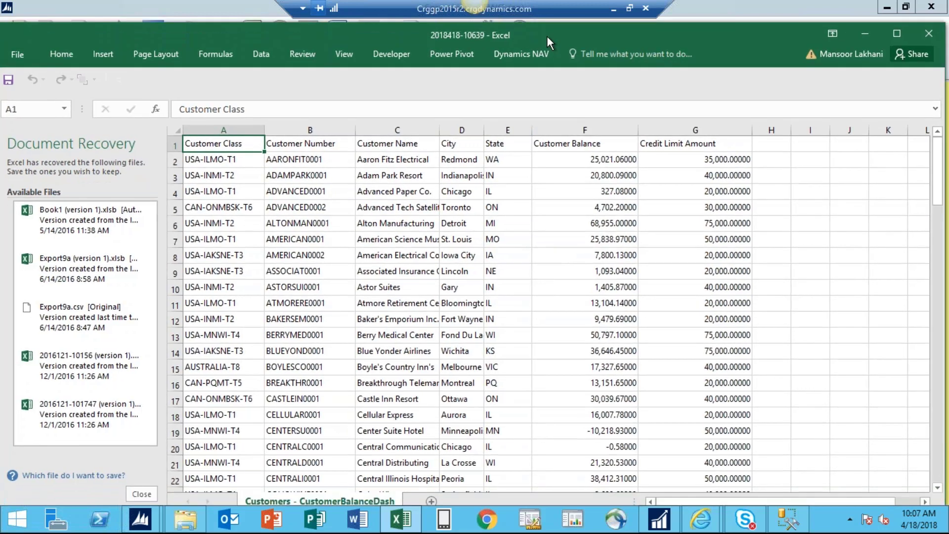
{"action": "left_click", "coordinate": [929, 35]}
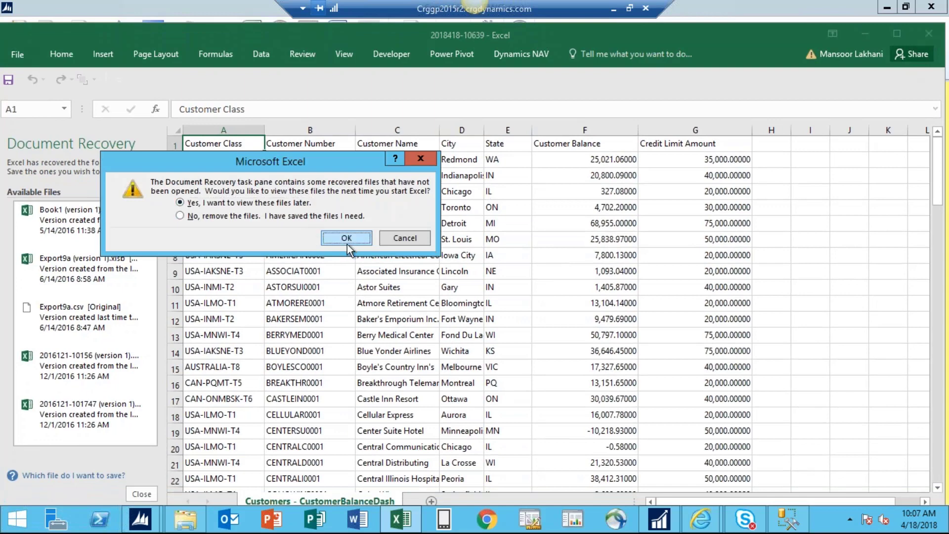
{"action": "left_click", "coordinate": [347, 238]}
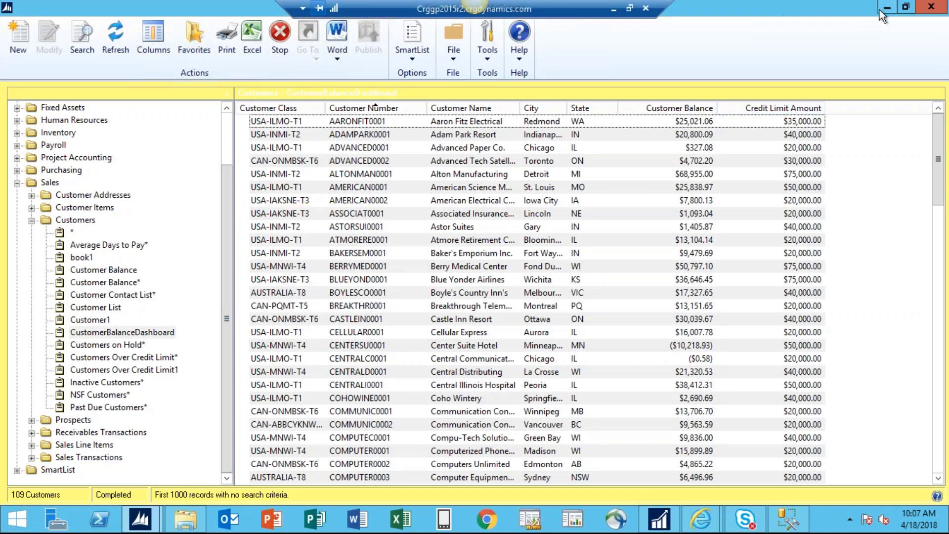
- Switch to Excel, create a blank workbook and choose the PowerBIDemo folder on Local Disk (C:) as its save location
{"action": "left_click", "coordinate": [401, 525]}
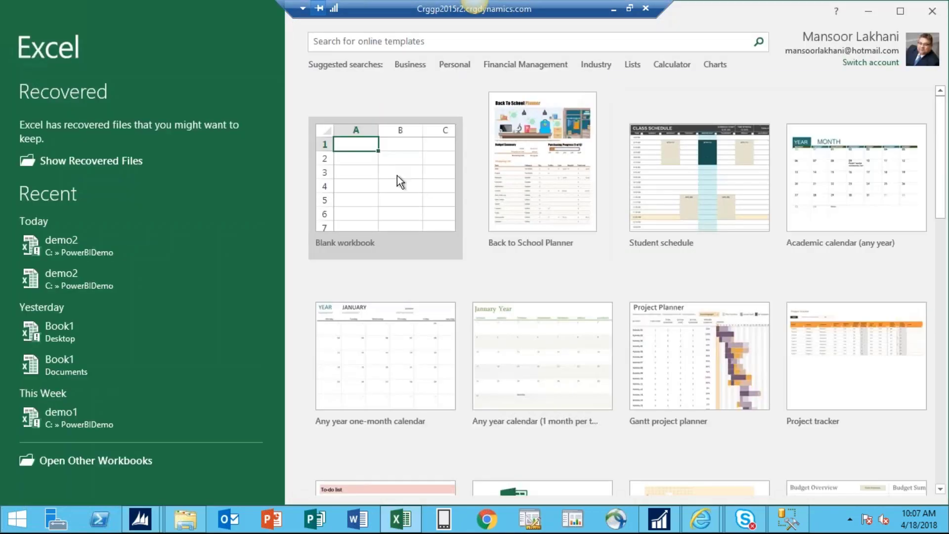
{"action": "left_click", "coordinate": [396, 177]}
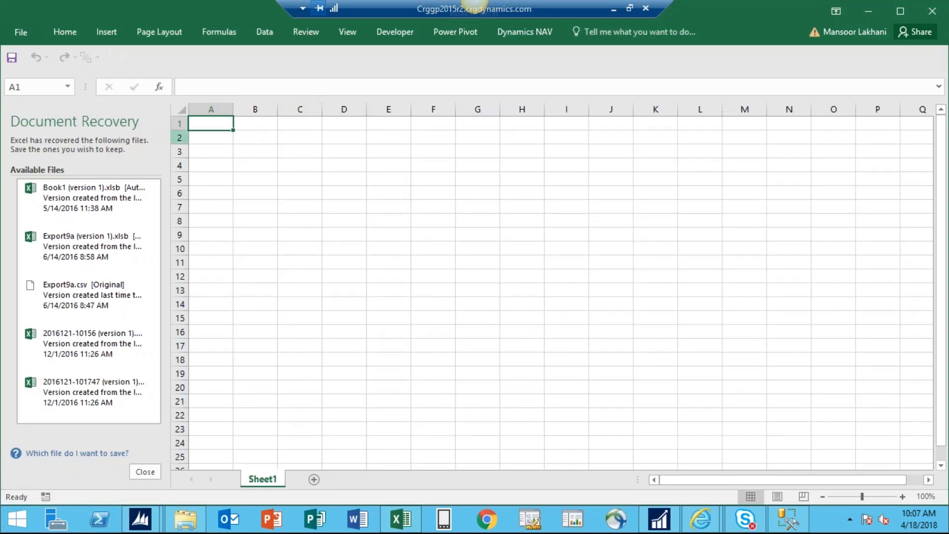
{"action": "left_click", "coordinate": [19, 34]}
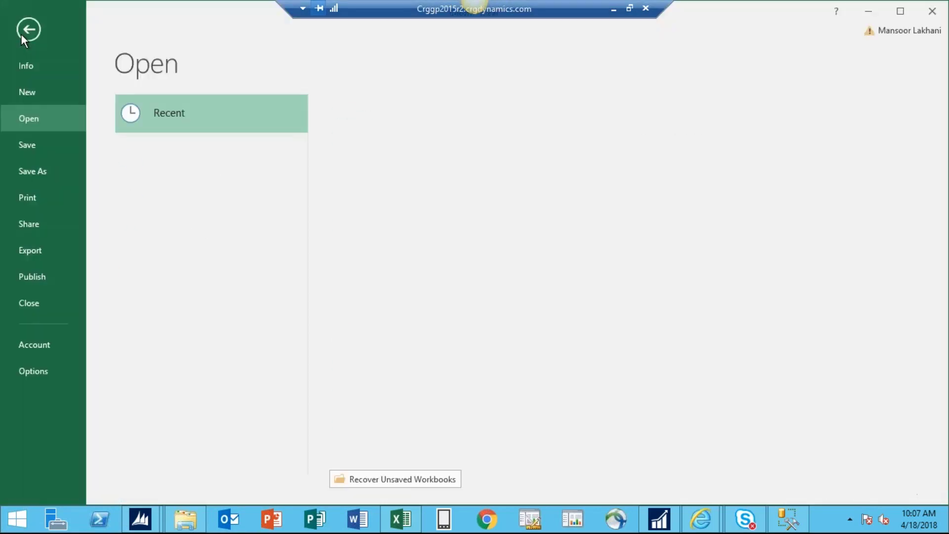
{"action": "left_click", "coordinate": [38, 173]}
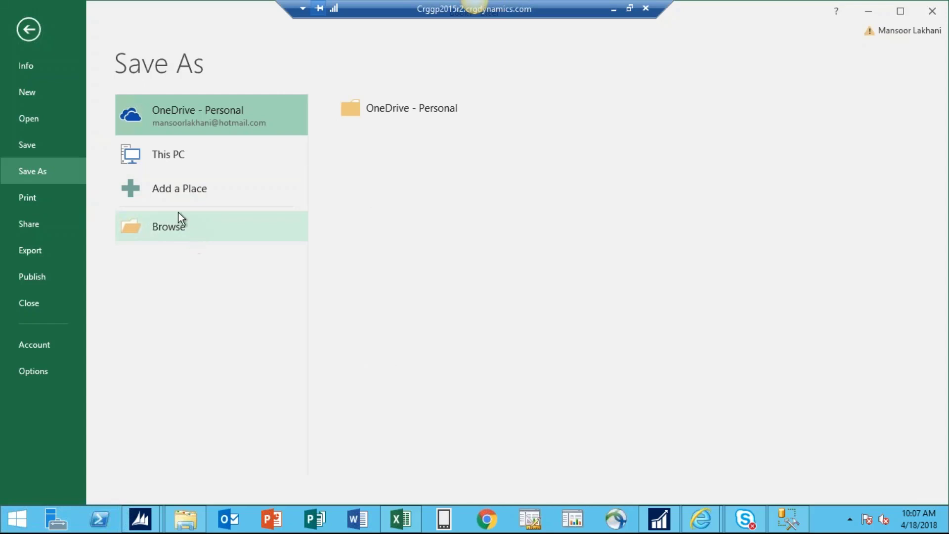
{"action": "double_click", "coordinate": [174, 155]}
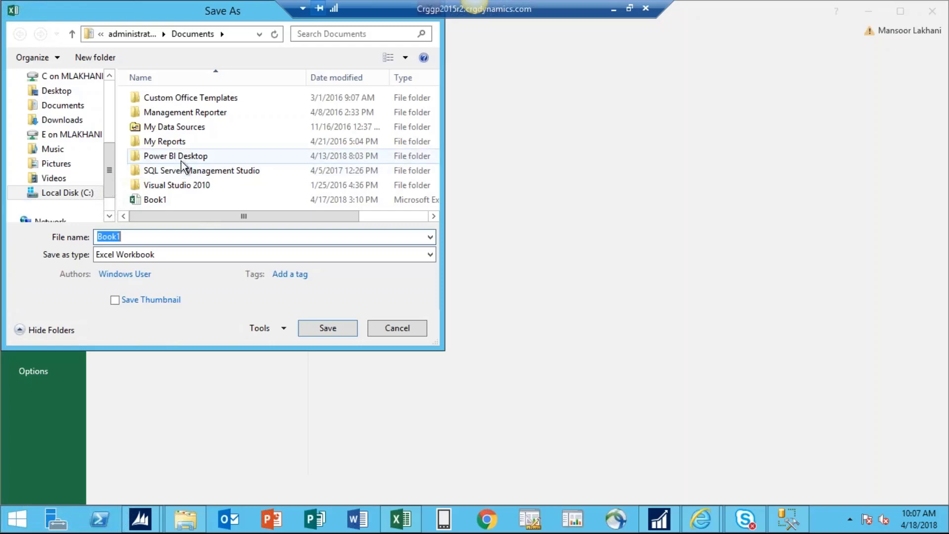
{"action": "left_click", "coordinate": [86, 194]}
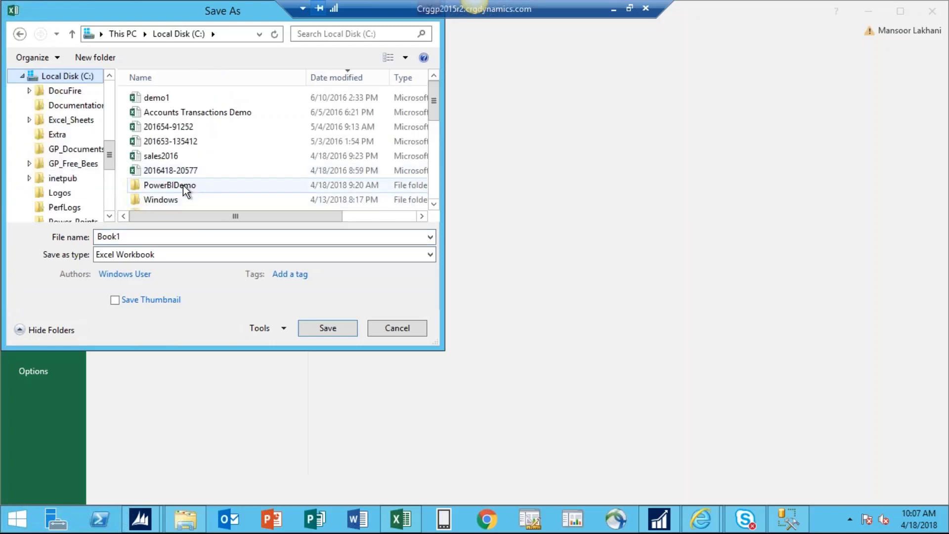
{"action": "double_click", "coordinate": [185, 186]}
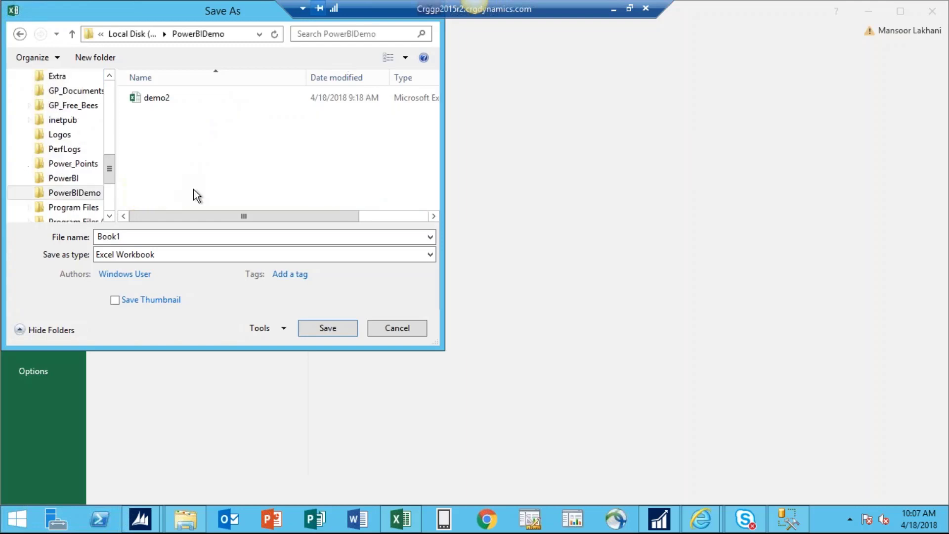
- Save the blank workbook as customerbalancedashboard in the Excel Macro-Enabled Workbook format
{"action": "double_click", "coordinate": [148, 238]}
{"action": "type", "text": "customerd"}
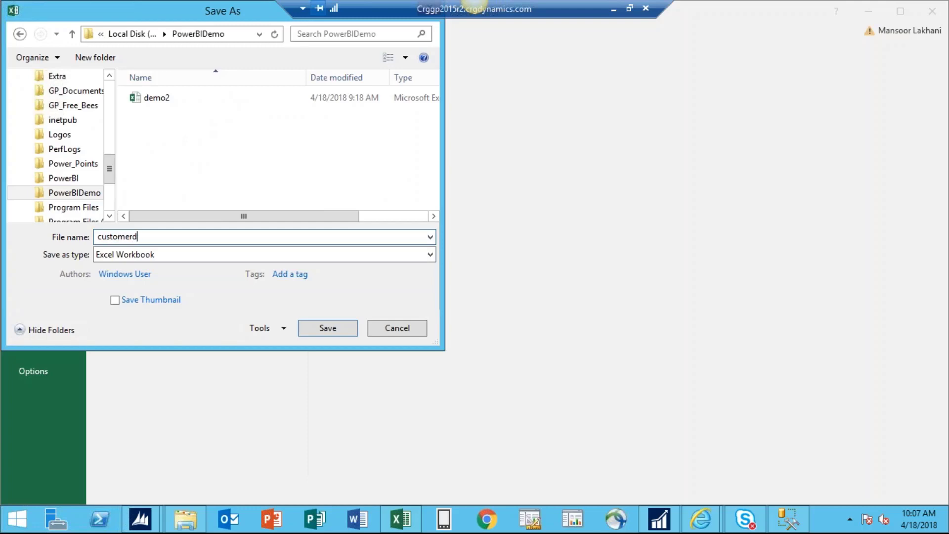
{"action": "key", "text": "BackSpace"}
{"action": "type", "text": "n"}
{"action": "key", "text": "BackSpace"}
{"action": "type", "text": "b"}
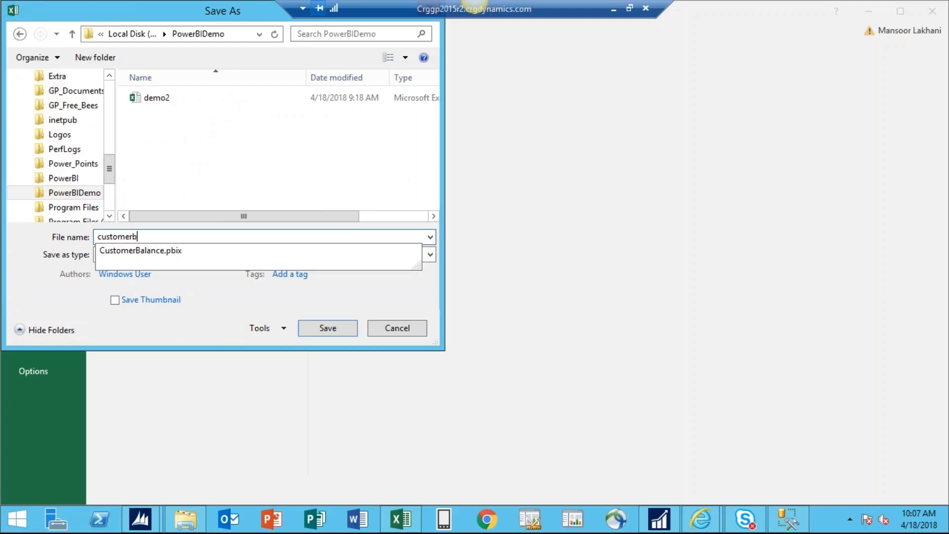
{"action": "type", "text": "alancedashboard"}
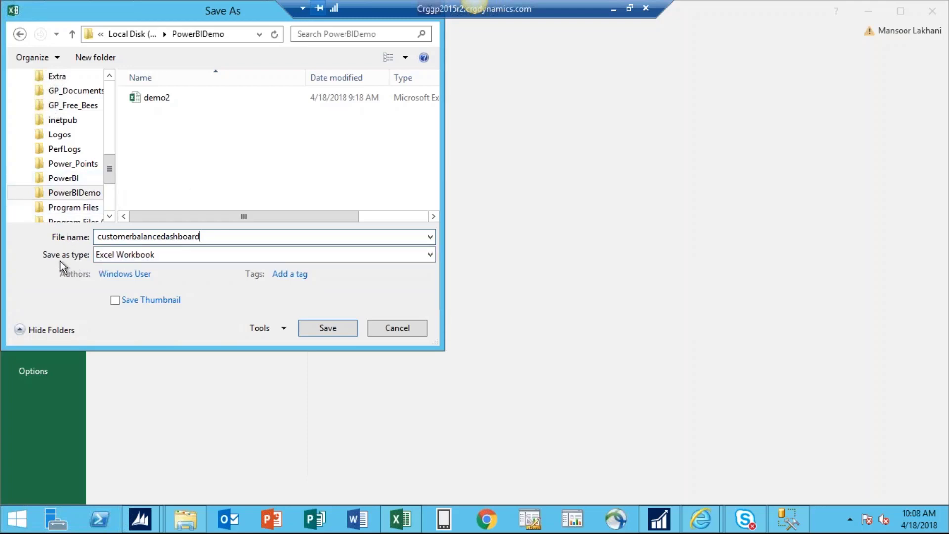
{"action": "left_click", "coordinate": [135, 259]}
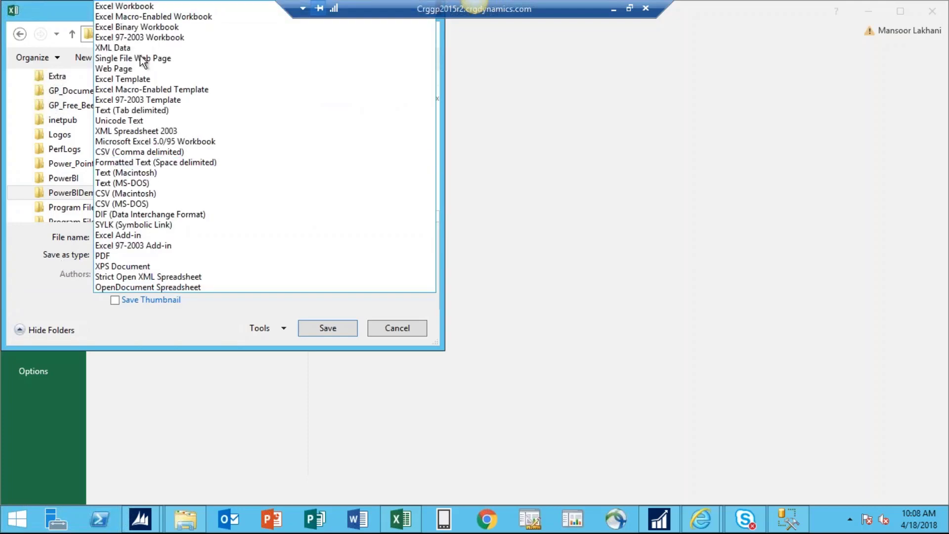
{"action": "left_click", "coordinate": [164, 18]}
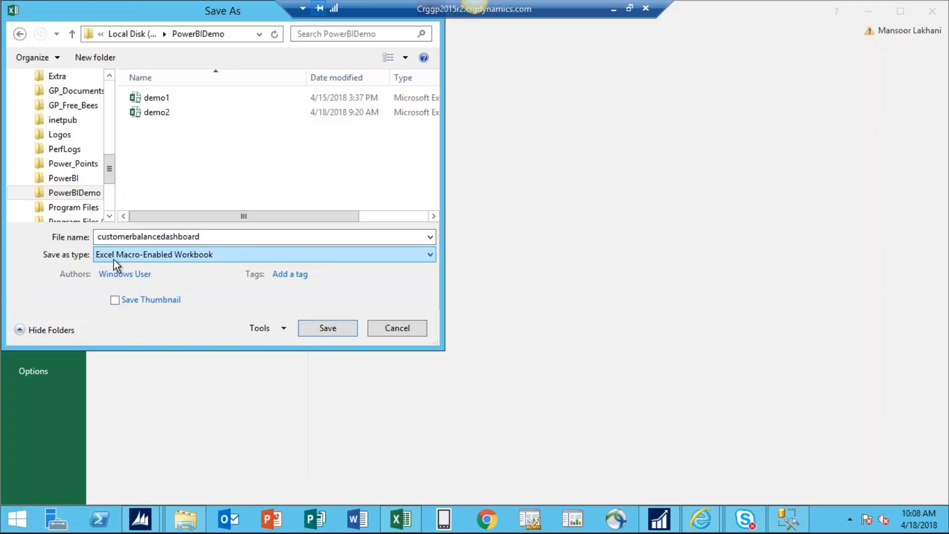
{"action": "left_click", "coordinate": [331, 332]}
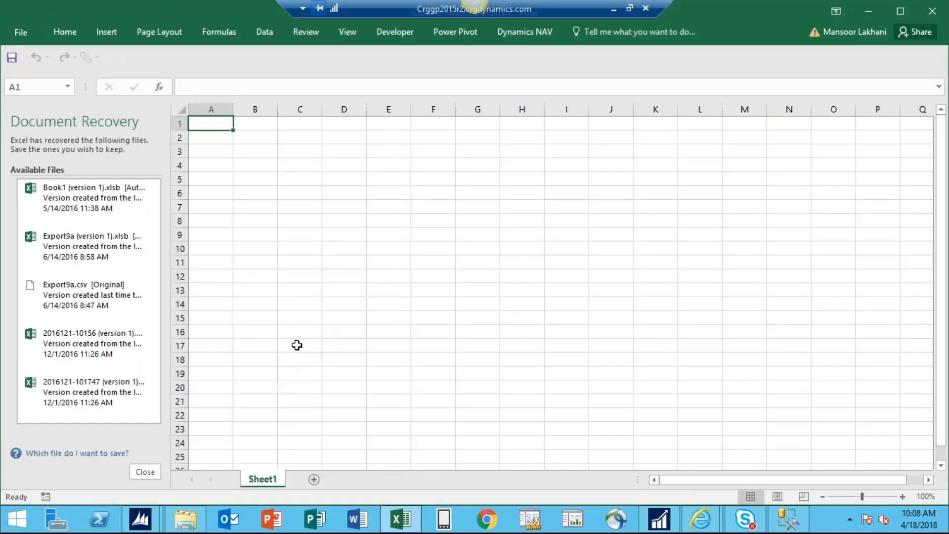
- Close the saved workbook, keeping the unopened recovered files available for the next Excel start
{"action": "left_click", "coordinate": [935, 18]}
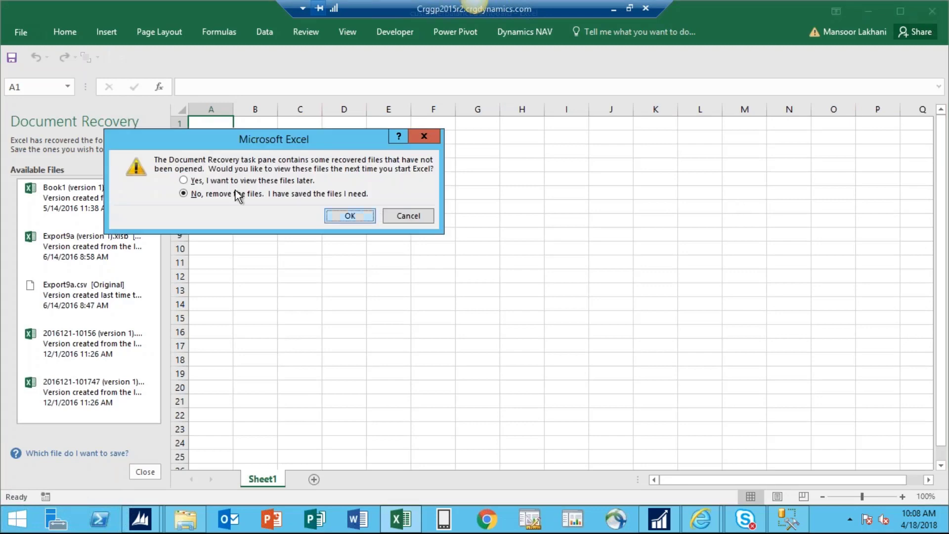
{"action": "left_click", "coordinate": [248, 180]}
{"action": "left_click", "coordinate": [360, 218]}
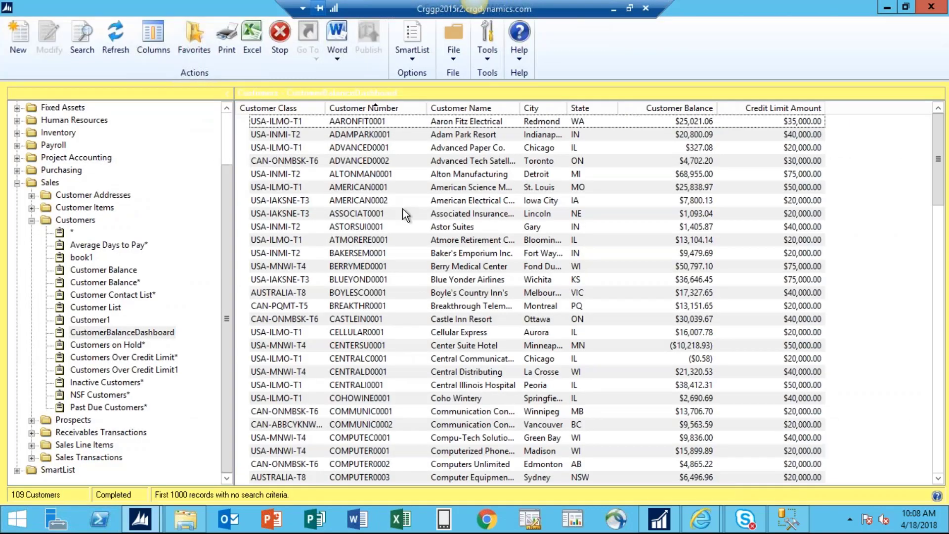
- Load the CustomerBalanceDashboard favorite from the Customers category again
{"action": "left_click", "coordinate": [31, 221]}
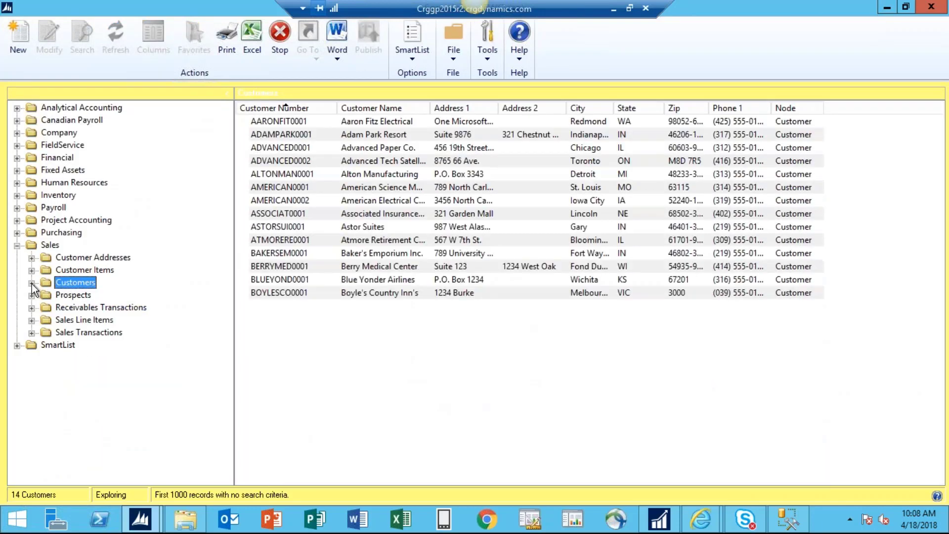
{"action": "scroll", "coordinate": [228, 235], "scroll_direction": "down", "scroll_amount": 1}
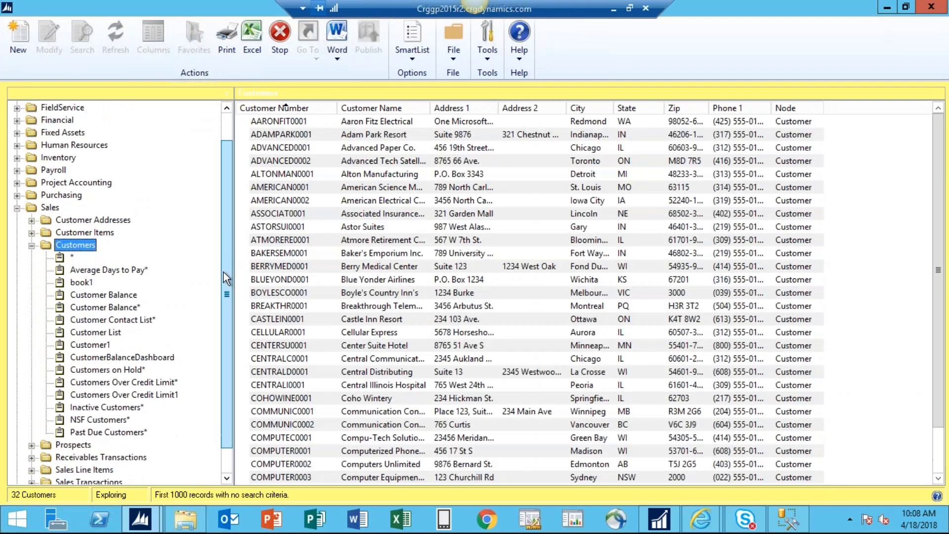
{"action": "left_click", "coordinate": [150, 359]}
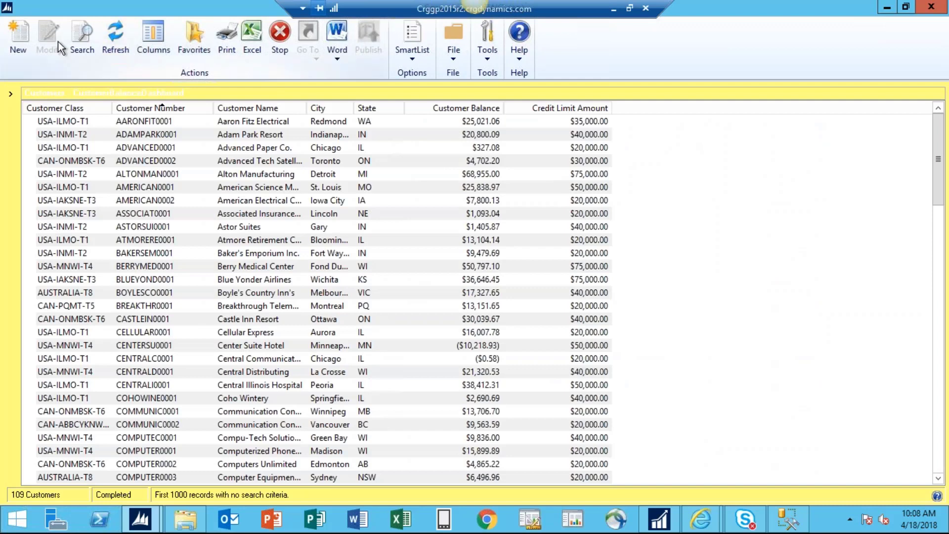
- Open the SmartList Export Solutions and name a new solution customerbalancedashboard
{"action": "left_click", "coordinate": [413, 58]}
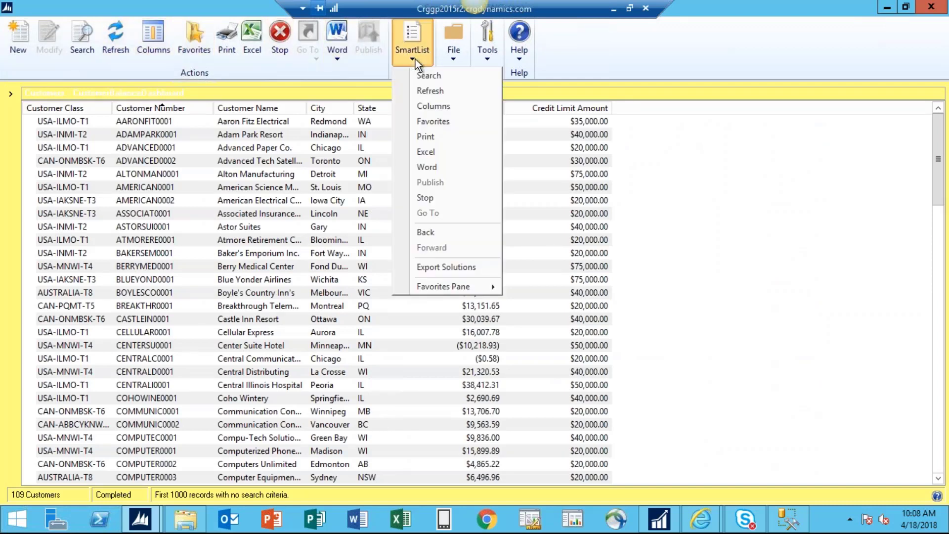
{"action": "left_click", "coordinate": [437, 269]}
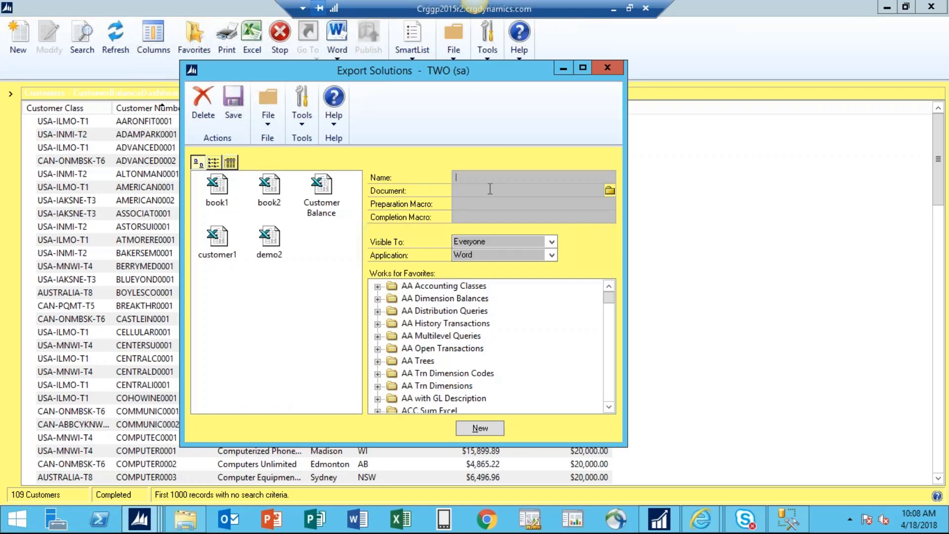
{"action": "type", "text": "custo"}
{"action": "key", "text": "BackSpace"}
{"action": "key", "text": "BackSpace"}
{"action": "key", "text": "BackSpace"}
{"action": "key", "text": "BackSpace"}
{"action": "type", "text": "customerbalancedashboard"}
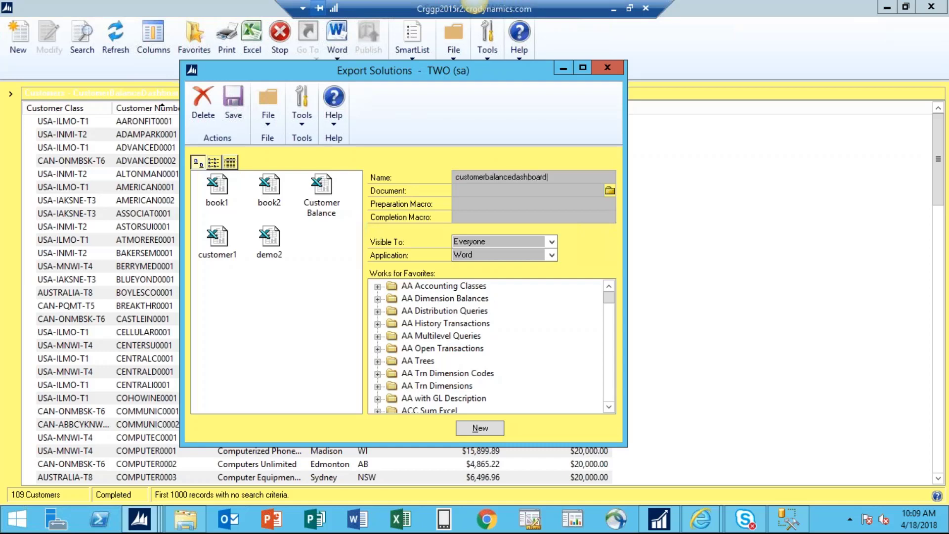
- Link the export solution to the customerbalancedashboard macro-enabled workbook in C:\PowerBIDemo and set its application to Excel
{"action": "left_click", "coordinate": [532, 190]}
{"action": "left_click", "coordinate": [610, 191]}
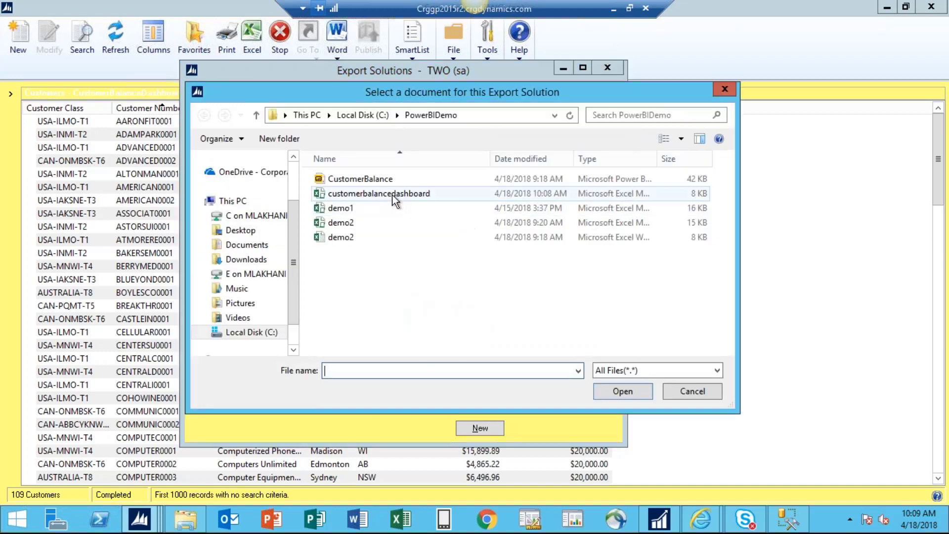
{"action": "left_click", "coordinate": [391, 198]}
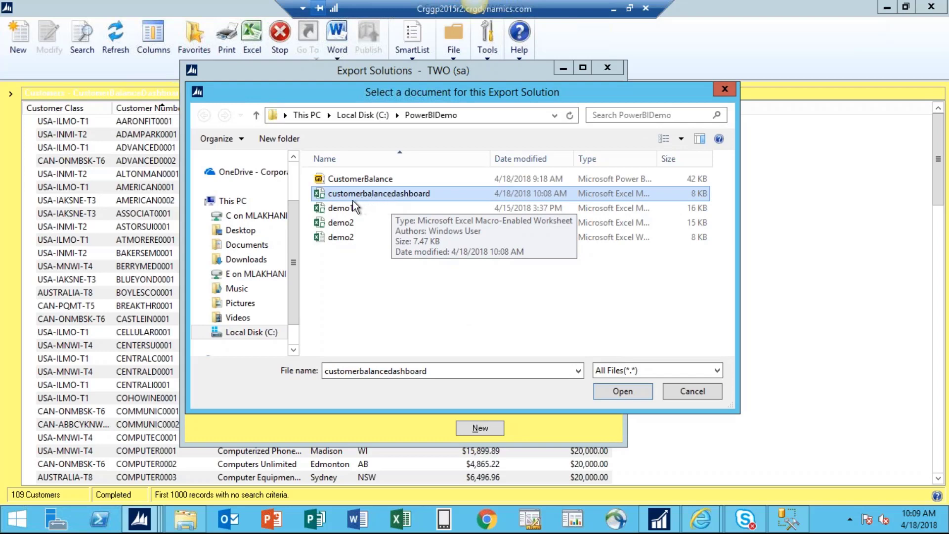
{"action": "left_click", "coordinate": [624, 391]}
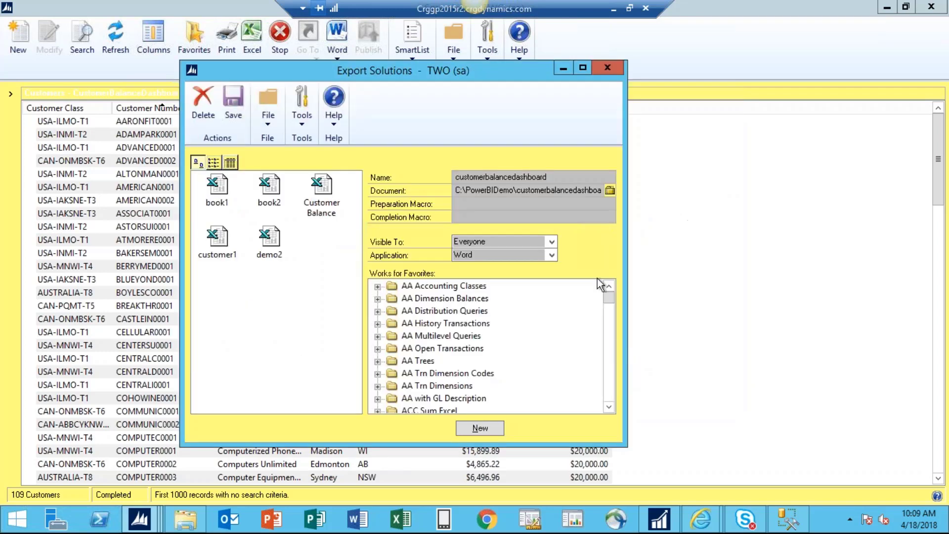
{"action": "left_click", "coordinate": [470, 206]}
{"action": "left_click", "coordinate": [551, 254]}
{"action": "left_click", "coordinate": [463, 276]}
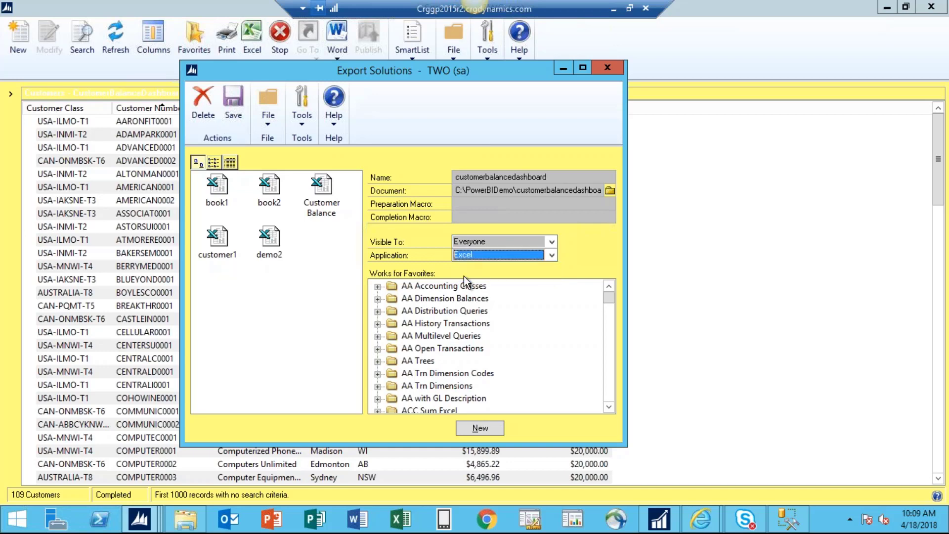
- Assign the solution to the CustomerBalanceDashboard favorite under Customers, save it, and close the Export Solutions window
{"action": "left_click", "coordinate": [608, 407]}
{"action": "left_click", "coordinate": [608, 407]}
{"action": "left_click", "coordinate": [608, 407]}
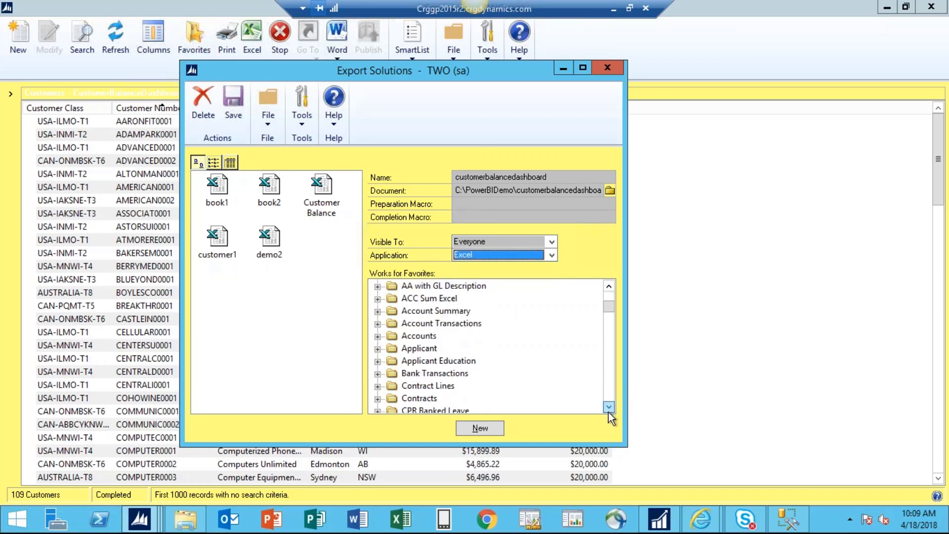
{"action": "left_click", "coordinate": [609, 407]}
{"action": "left_click", "coordinate": [608, 406]}
{"action": "left_click", "coordinate": [608, 407]}
{"action": "left_click", "coordinate": [608, 406]}
{"action": "left_click", "coordinate": [608, 407]}
{"action": "left_click", "coordinate": [608, 406]}
{"action": "left_click", "coordinate": [608, 406]}
{"action": "left_click", "coordinate": [609, 406]}
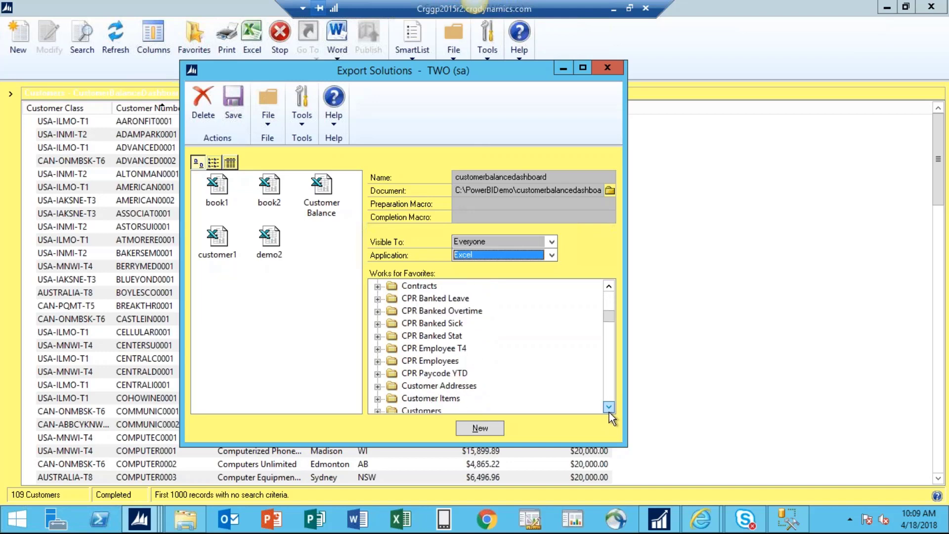
{"action": "left_click", "coordinate": [608, 406]}
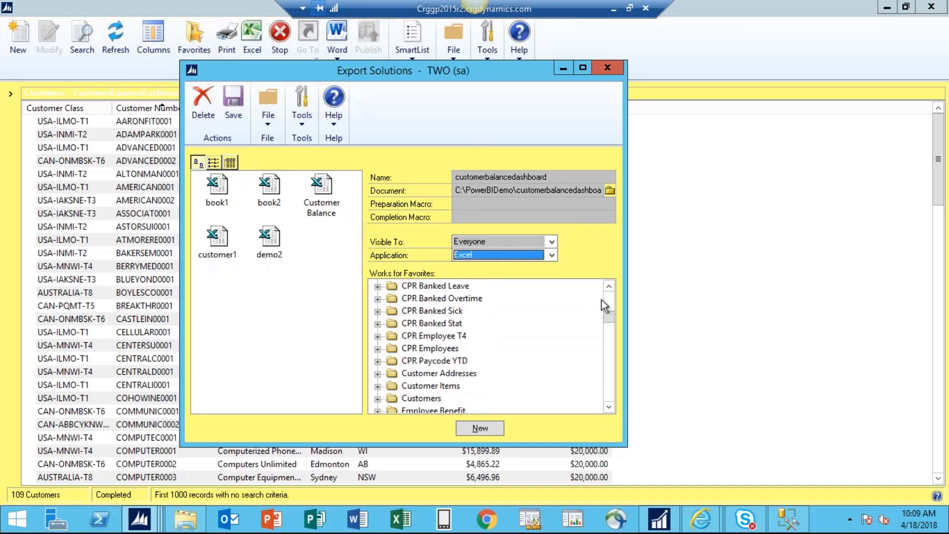
{"action": "left_click", "coordinate": [377, 398]}
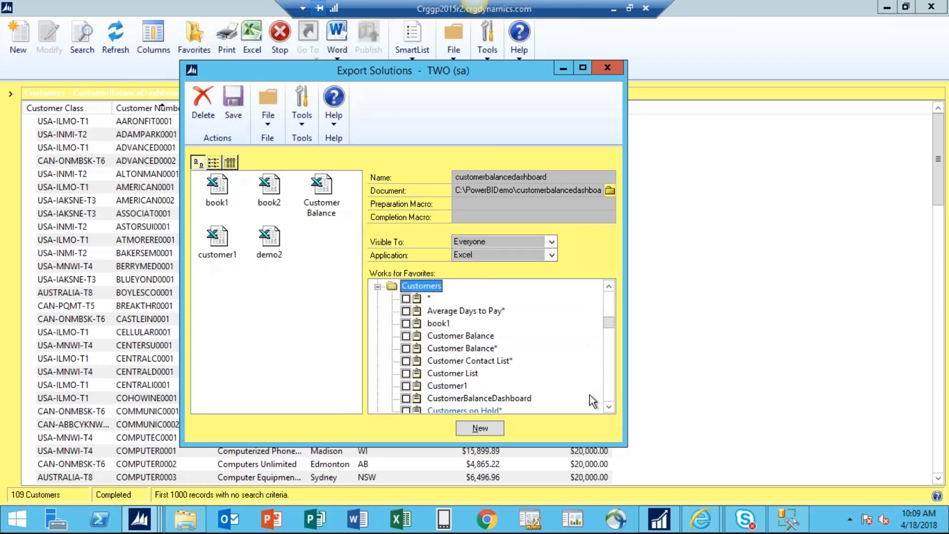
{"action": "left_click", "coordinate": [405, 397]}
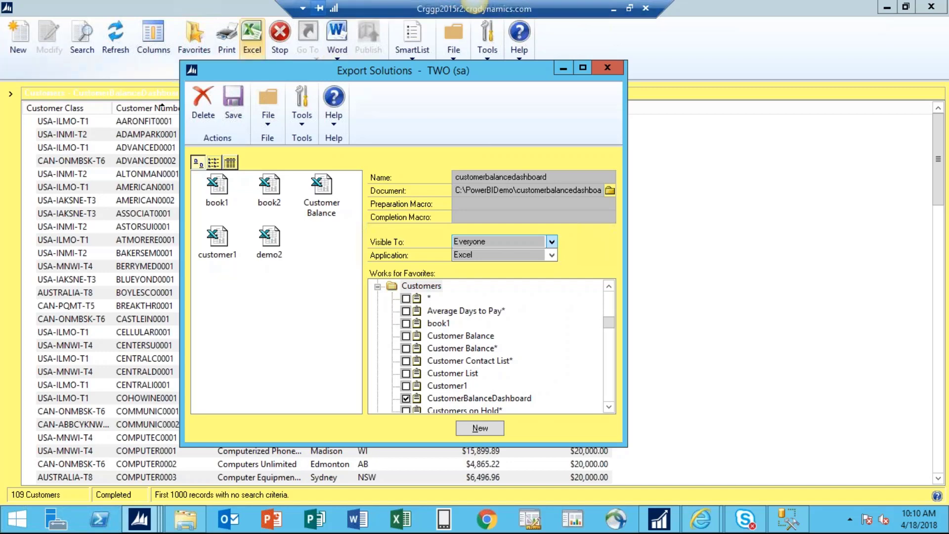
{"action": "left_click", "coordinate": [237, 96]}
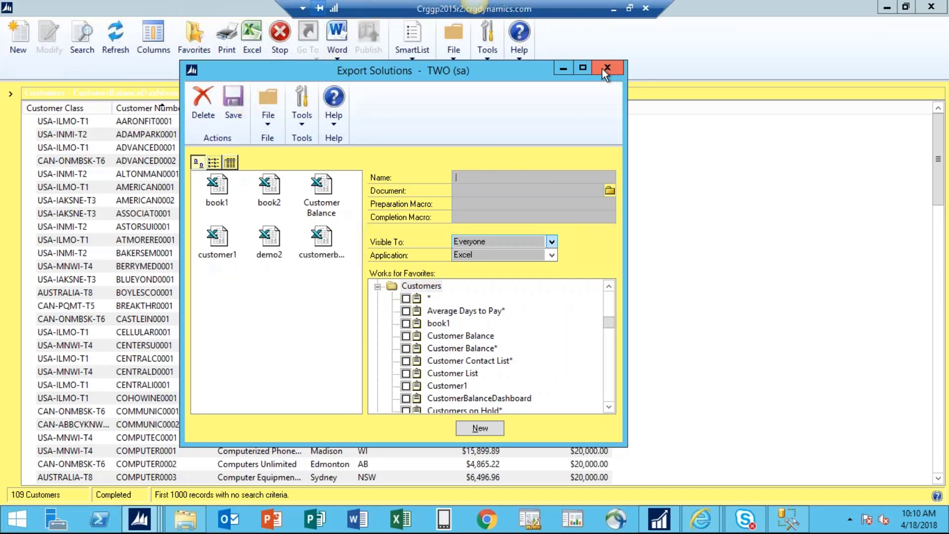
{"action": "left_click", "coordinate": [616, 71]}
- Reload the CustomerBalanceDashboard favorite and export it to Excel using the customerbalancedashboard solution
{"action": "left_click", "coordinate": [10, 94]}
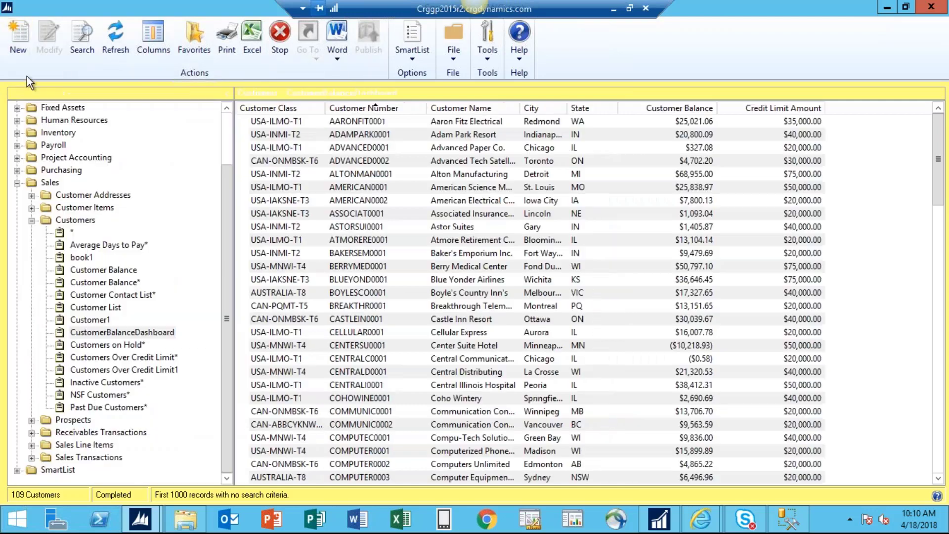
{"action": "left_click", "coordinate": [75, 220]}
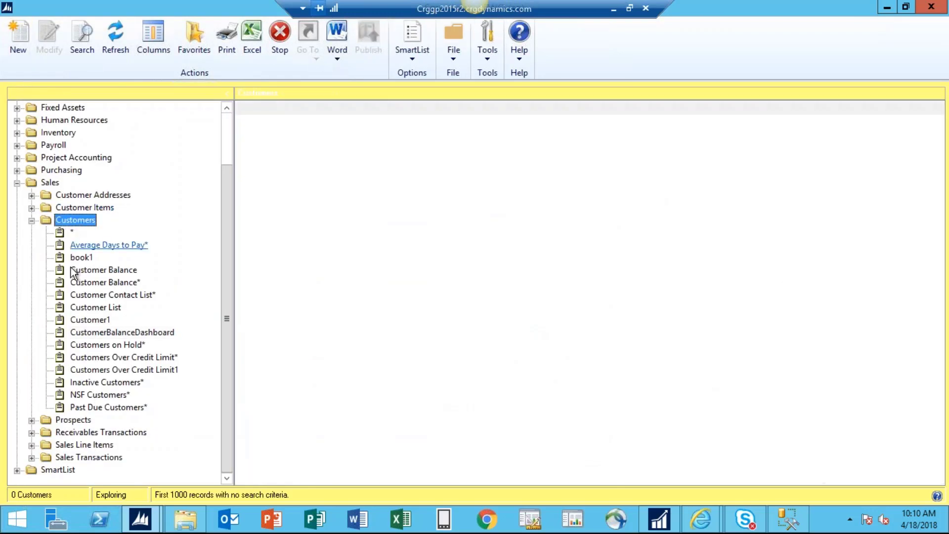
{"action": "left_click", "coordinate": [120, 332]}
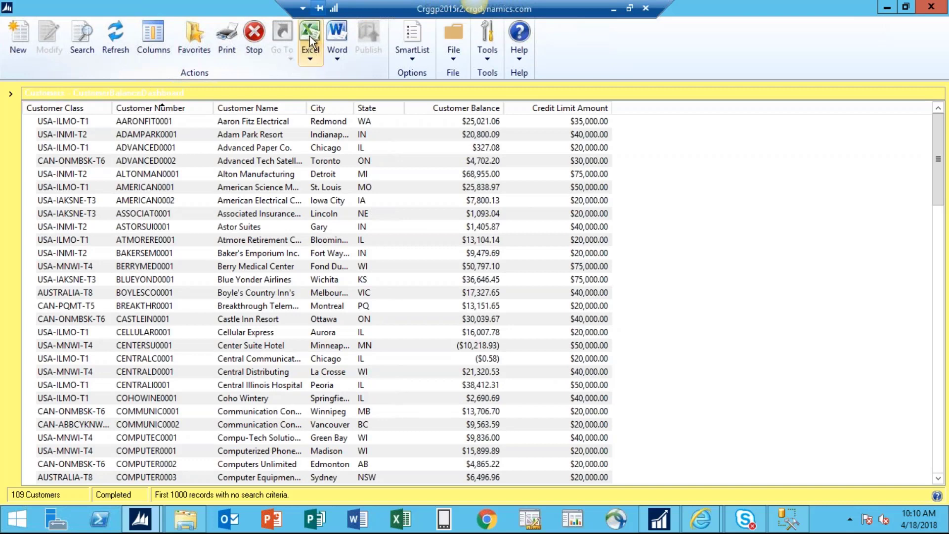
{"action": "left_click", "coordinate": [310, 58]}
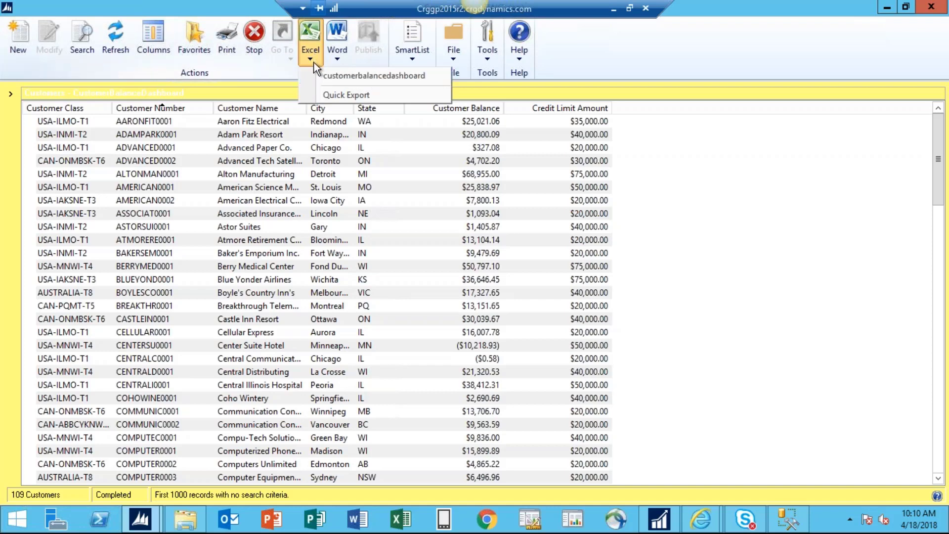
{"action": "left_click", "coordinate": [363, 75]}
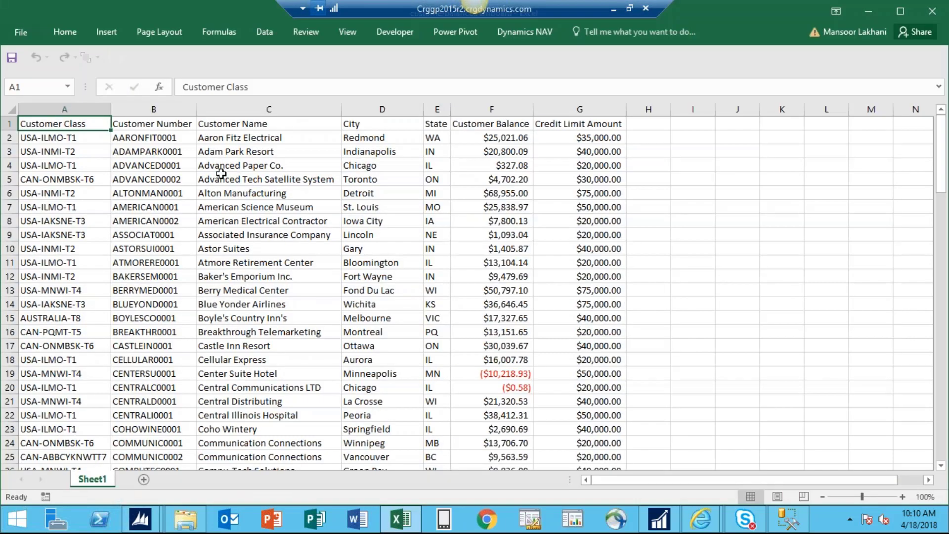
{"action": "left_click", "coordinate": [221, 194]}
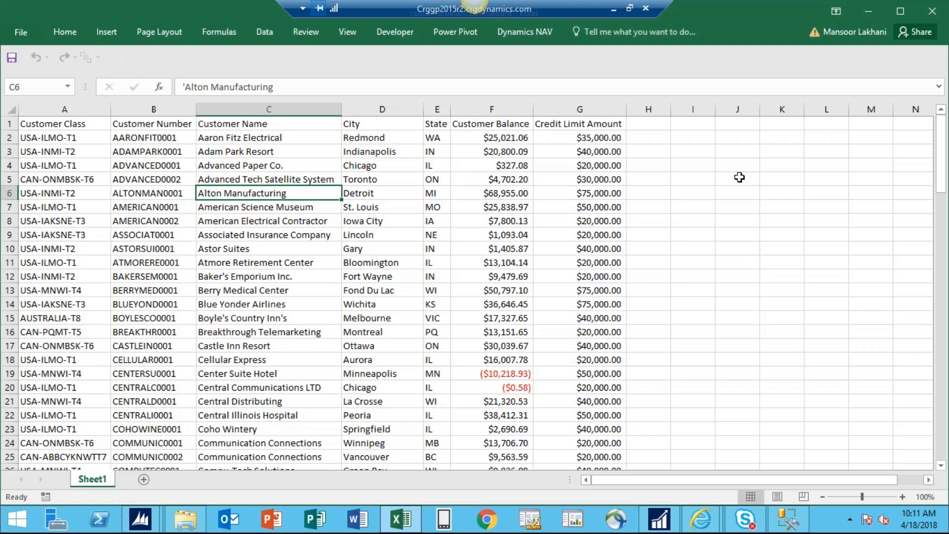
- Close the exported workbook with its changes saved, and minimize the SmartList and Dynamics GP home windows
{"action": "left_click", "coordinate": [931, 11]}
{"action": "left_click", "coordinate": [414, 277]}
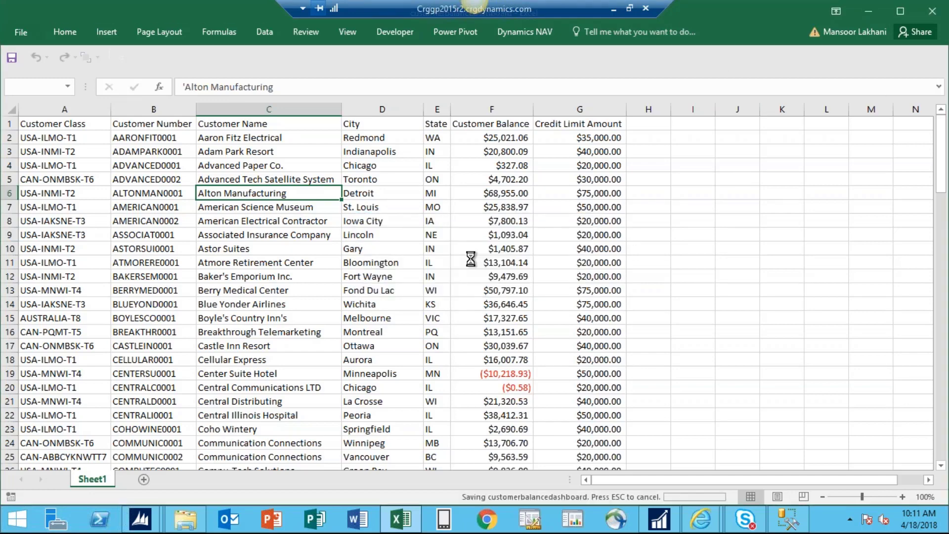
{"action": "left_click", "coordinate": [887, 8]}
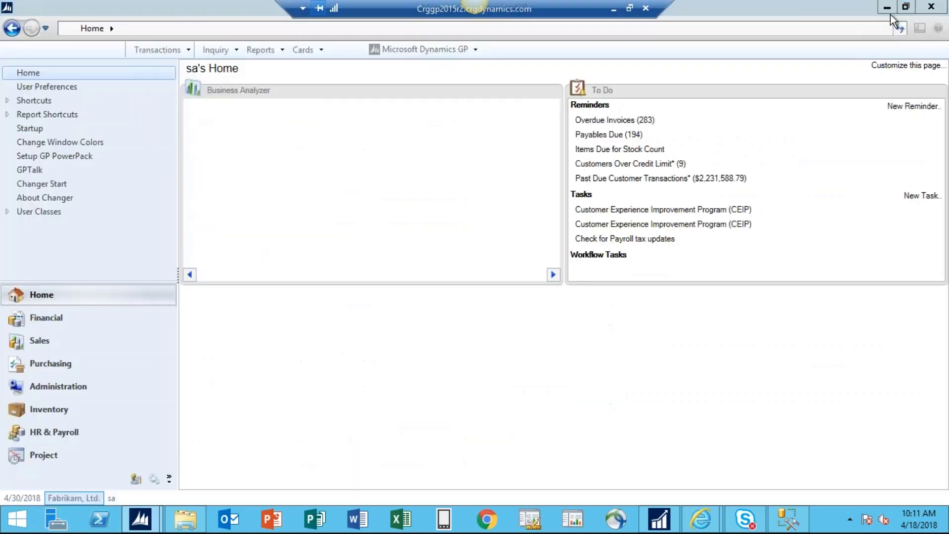
{"action": "left_click", "coordinate": [886, 13]}
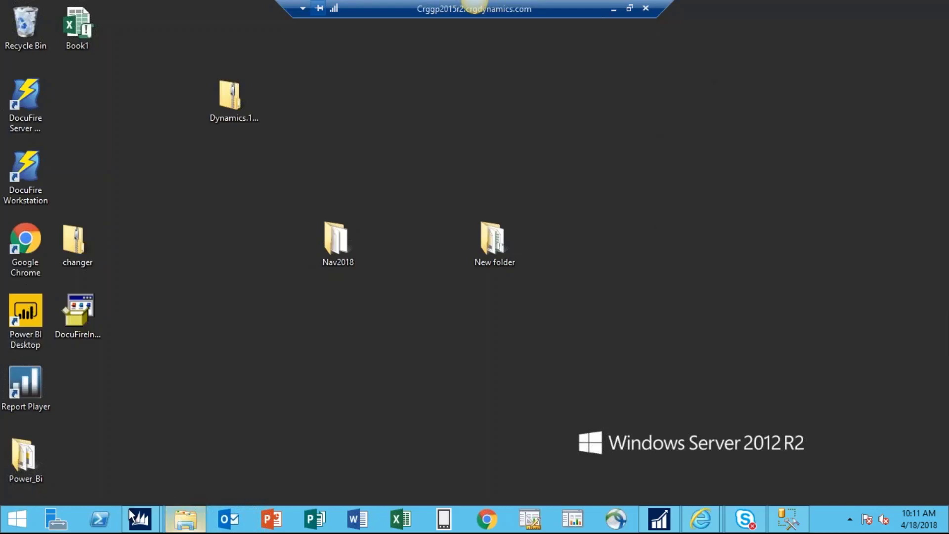
- Switch to the Power BI Desktop page in Internet Explorer and go to powerbi.microsoft.com
{"action": "mouse_move", "coordinate": [702, 519]}
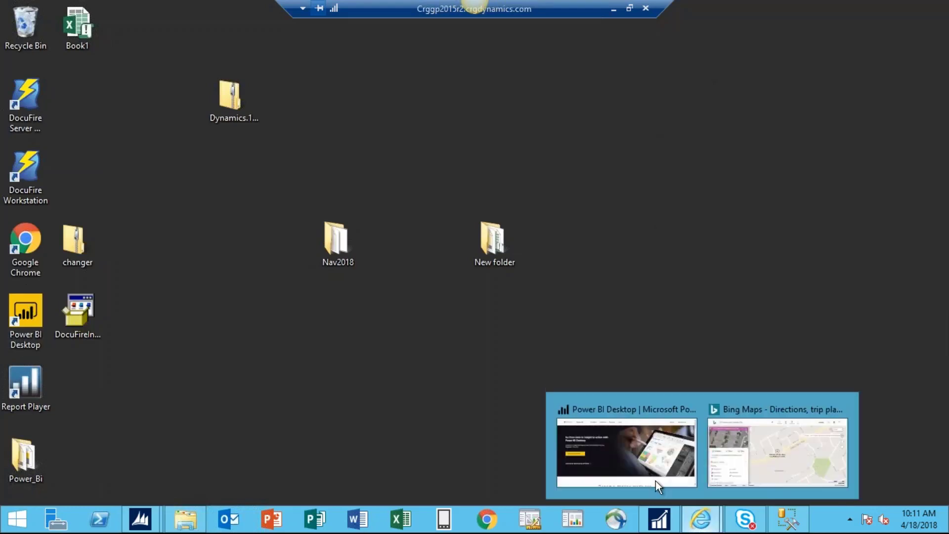
{"action": "left_click", "coordinate": [632, 423]}
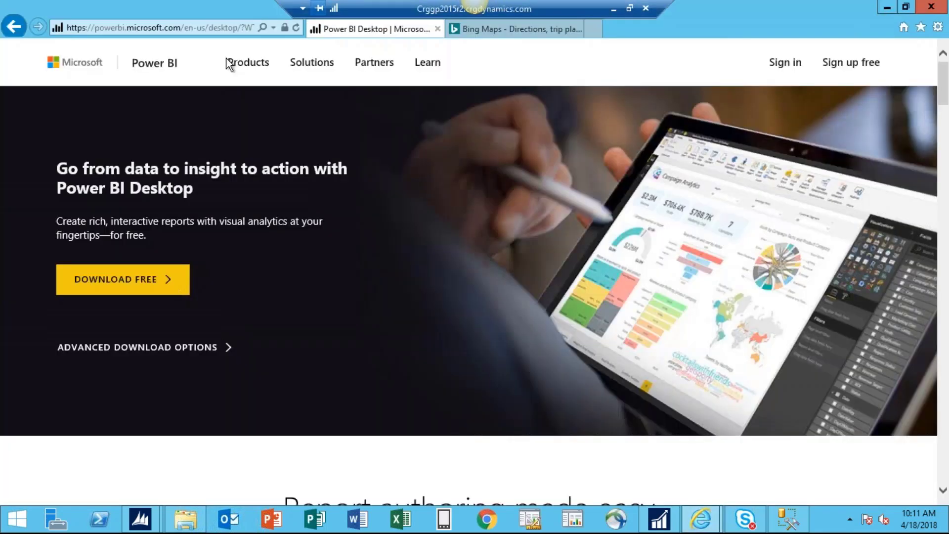
{"action": "mouse_move", "coordinate": [227, 61]}
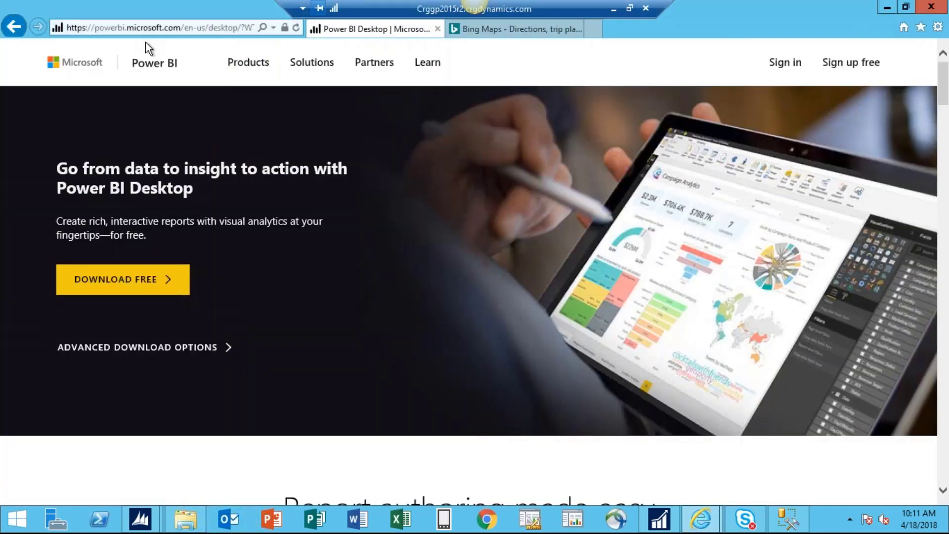
{"action": "left_click", "coordinate": [136, 29]}
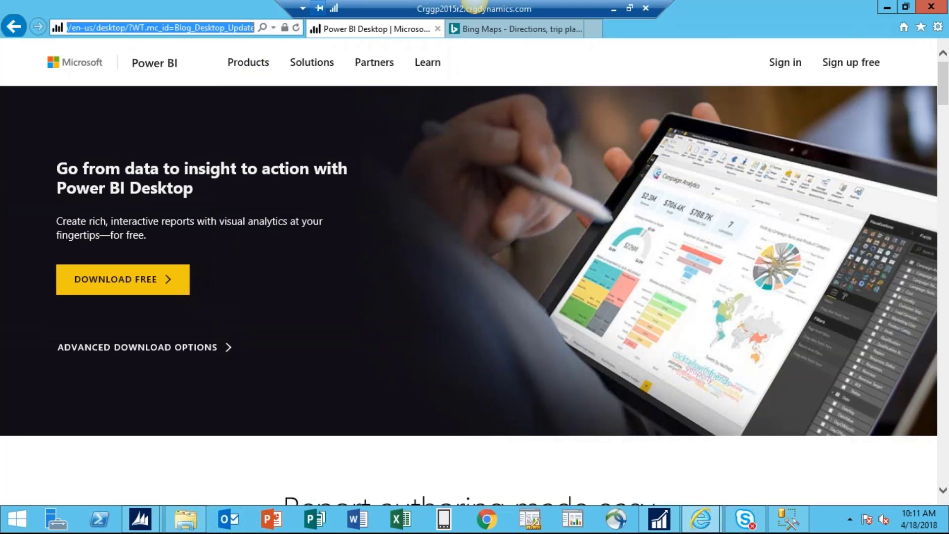
{"action": "type", "text": "power"}
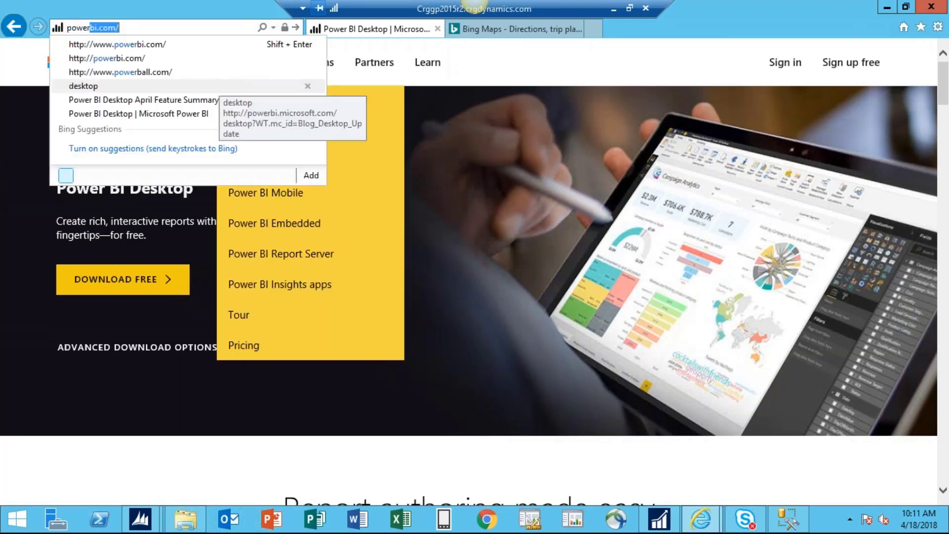
{"action": "type", "text": "bi."}
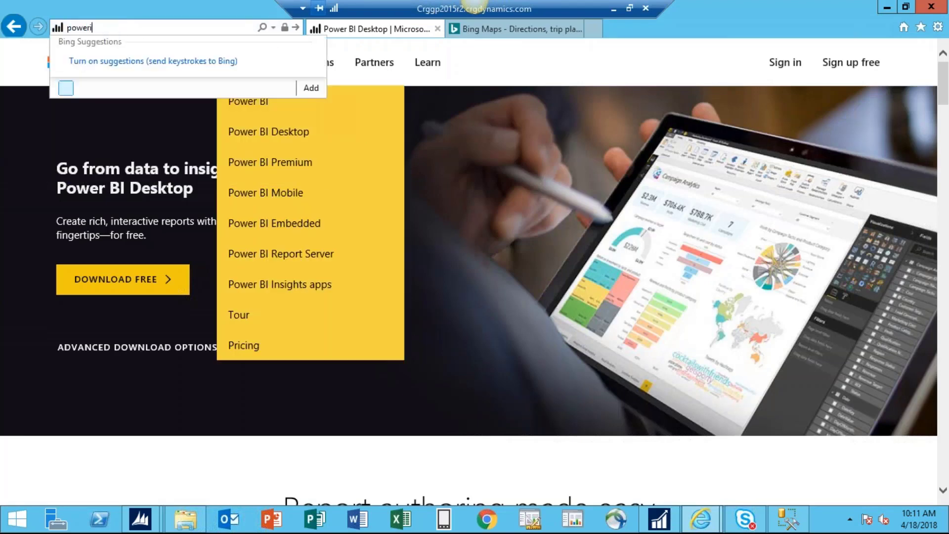
{"action": "type", "text": "microsoft.com/"}
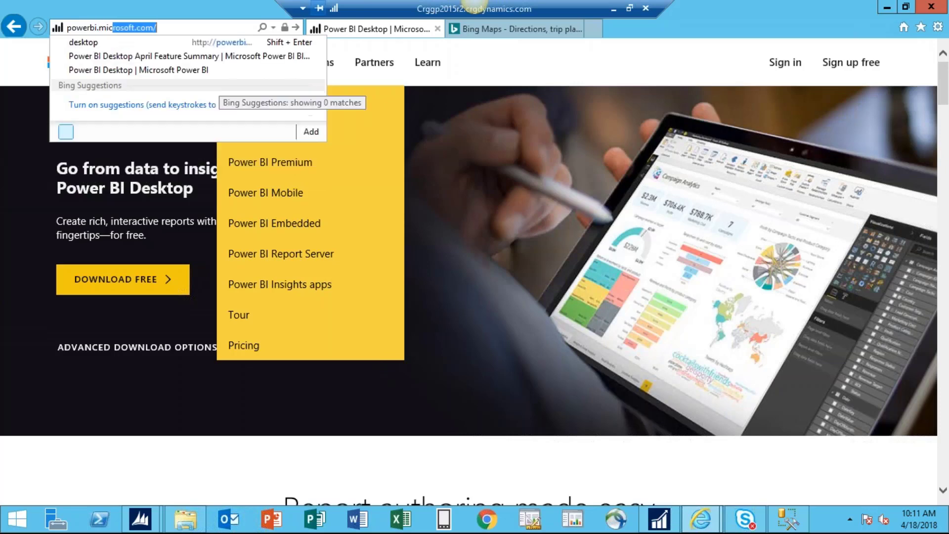
{"action": "key", "text": "Return"}
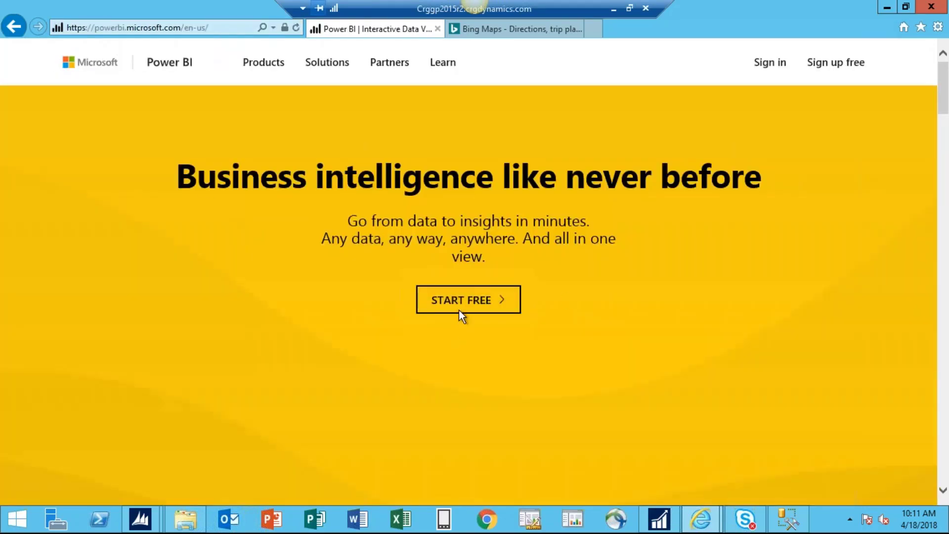
- Review the Power BI home page, open its Start Free page for the Power BI Desktop download, and minimize the browser
{"action": "scroll", "coordinate": [687, 310], "scroll_direction": "down", "scroll_amount": 7}
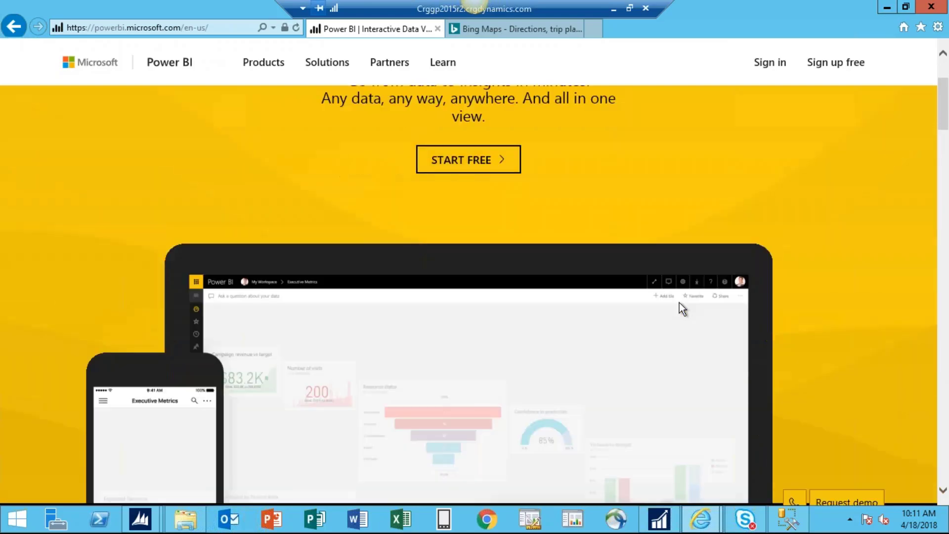
{"action": "scroll", "coordinate": [611, 218], "scroll_direction": "down", "scroll_amount": 14}
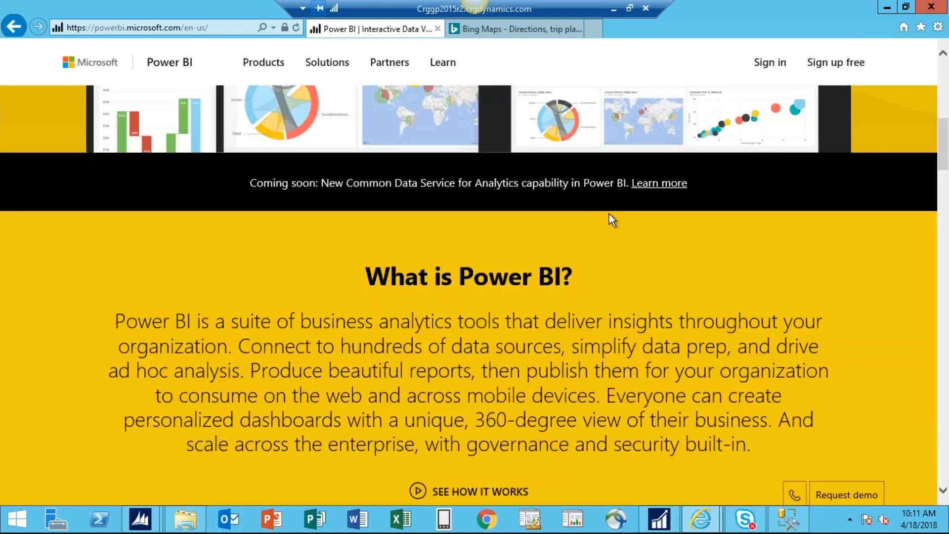
{"action": "scroll", "coordinate": [611, 217], "scroll_direction": "up", "scroll_amount": 5}
{"action": "scroll", "coordinate": [469, 272], "scroll_direction": "up", "scroll_amount": 3}
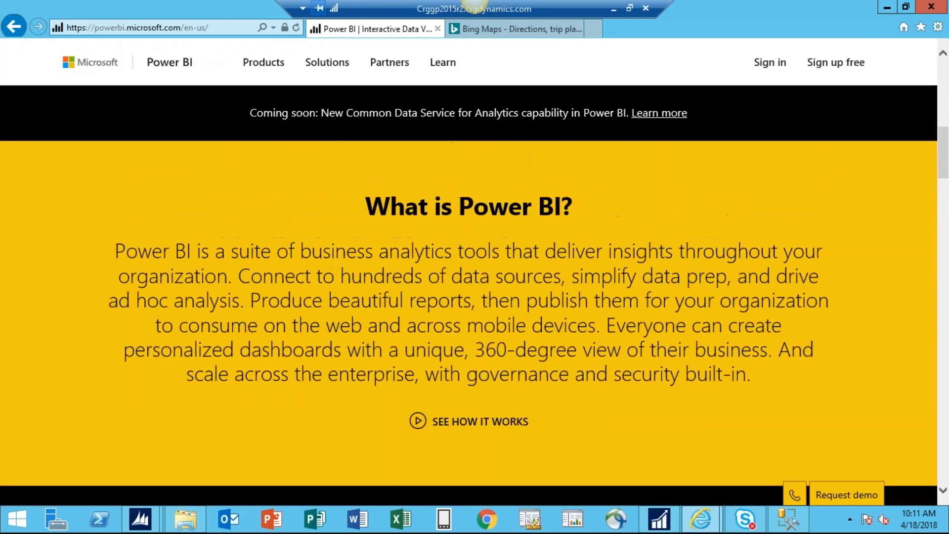
{"action": "scroll", "coordinate": [509, 256], "scroll_direction": "up", "scroll_amount": 12}
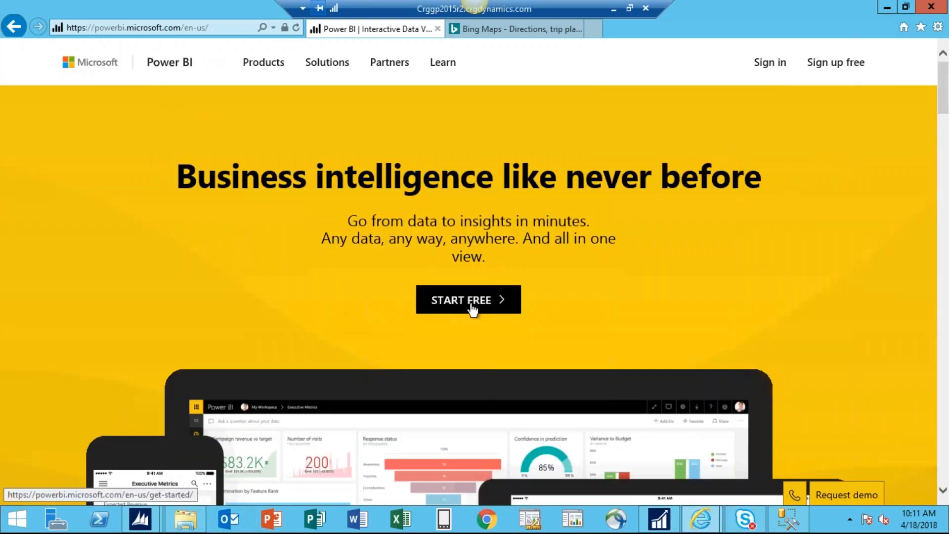
{"action": "left_click", "coordinate": [592, 247]}
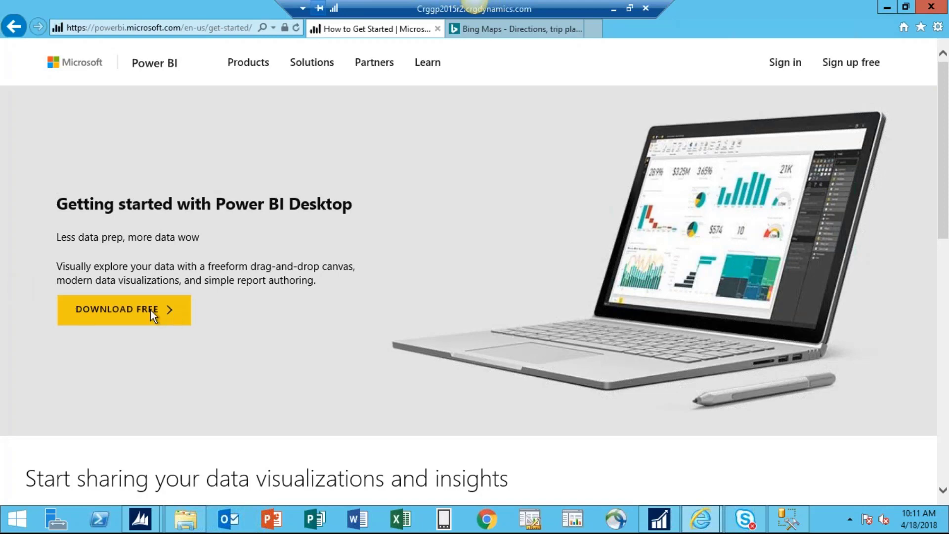
{"action": "left_click", "coordinate": [887, 7]}
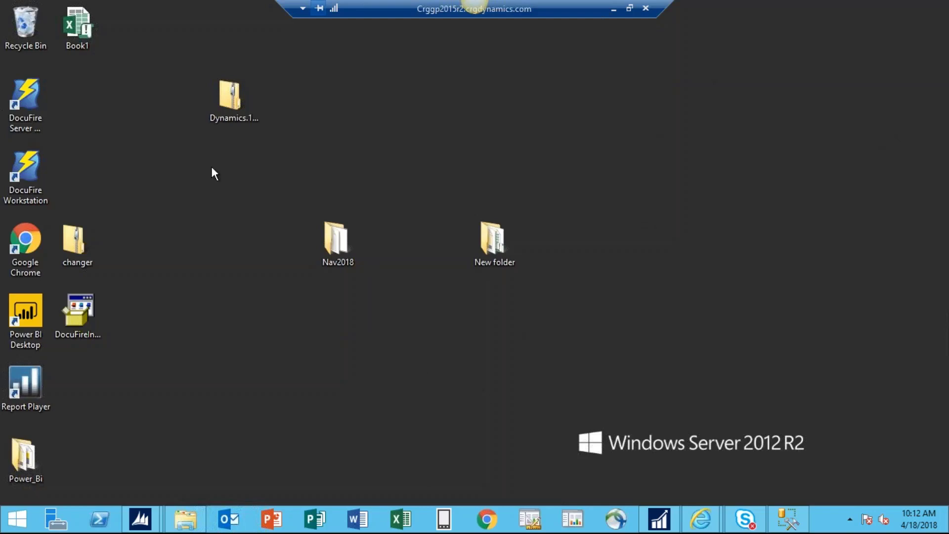
- Launch Power BI Desktop and connect to the customerbalancedashboard Excel workbook in the PowerBIDemo folder
{"action": "double_click", "coordinate": [35, 299]}
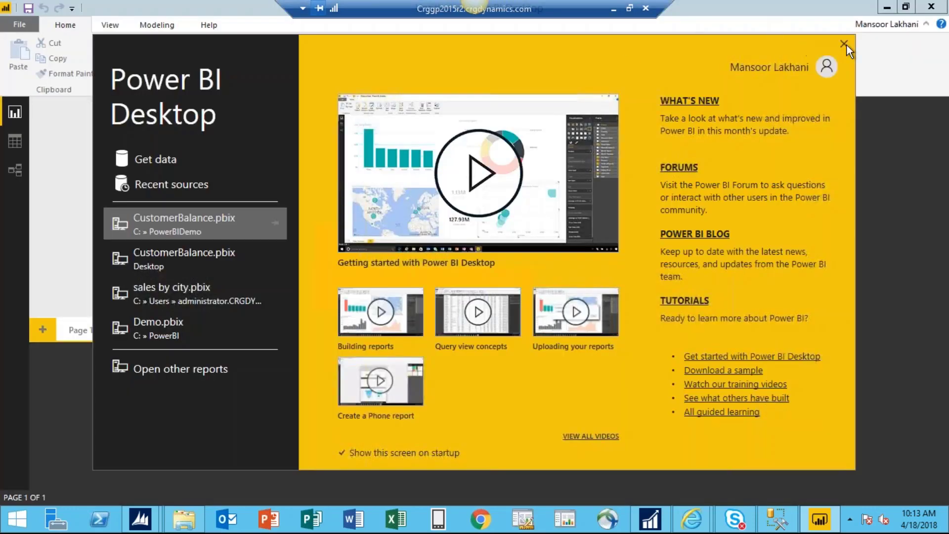
{"action": "left_click", "coordinate": [846, 44]}
{"action": "left_click", "coordinate": [132, 73]}
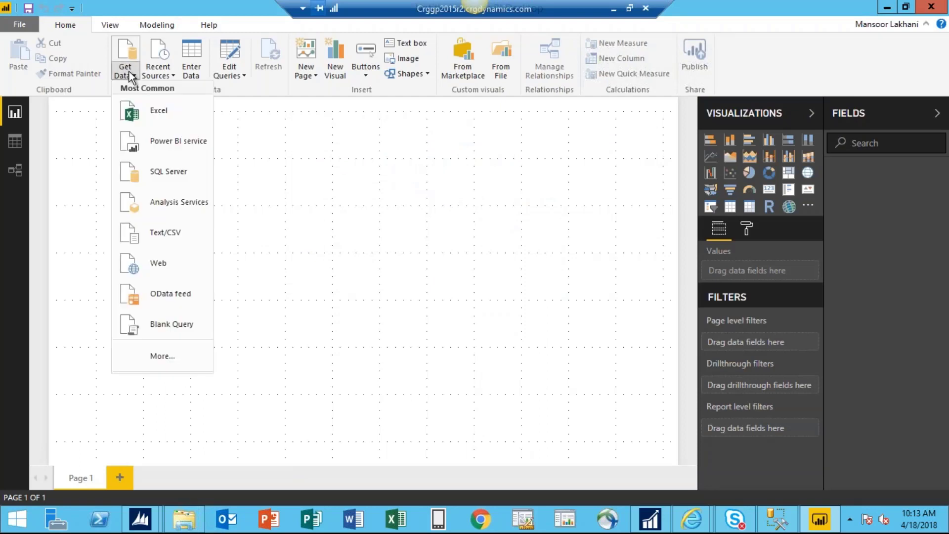
{"action": "left_click", "coordinate": [164, 114]}
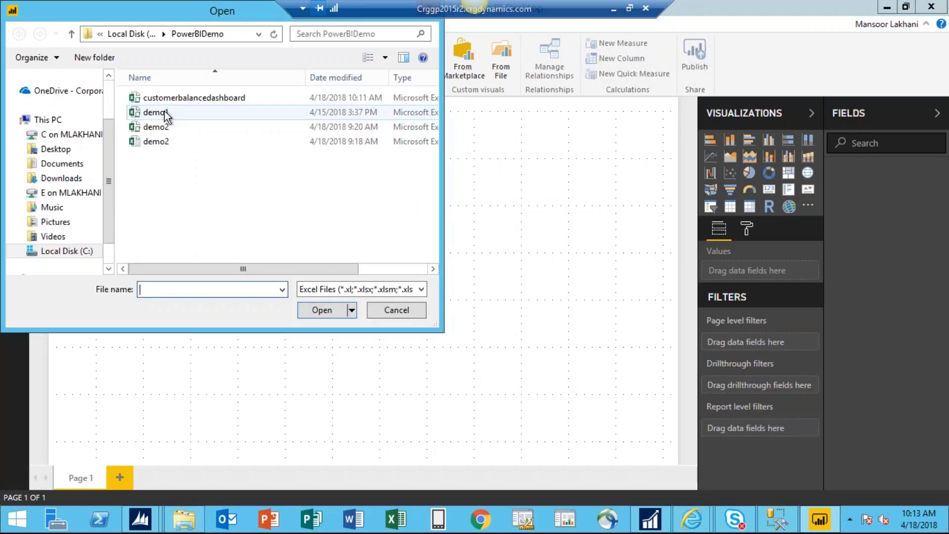
{"action": "left_click", "coordinate": [221, 97]}
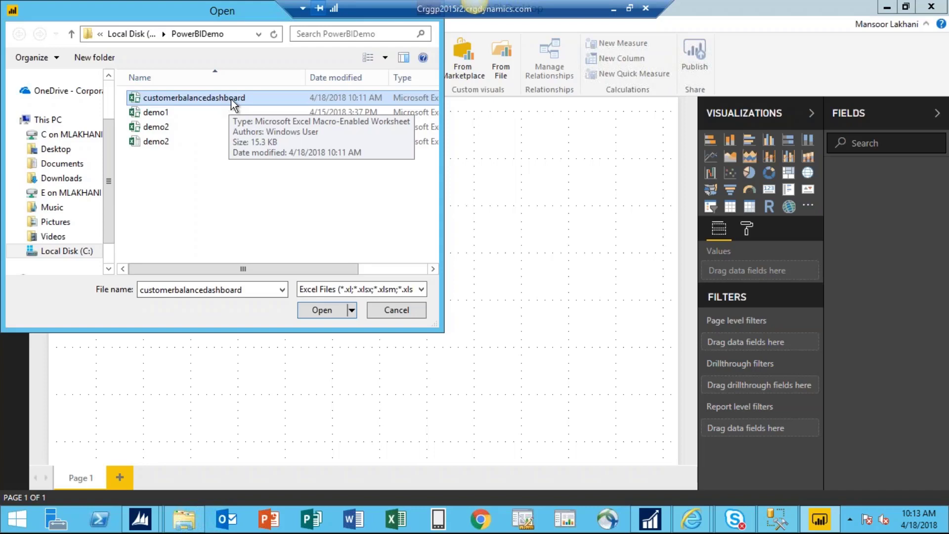
{"action": "left_click", "coordinate": [340, 311]}
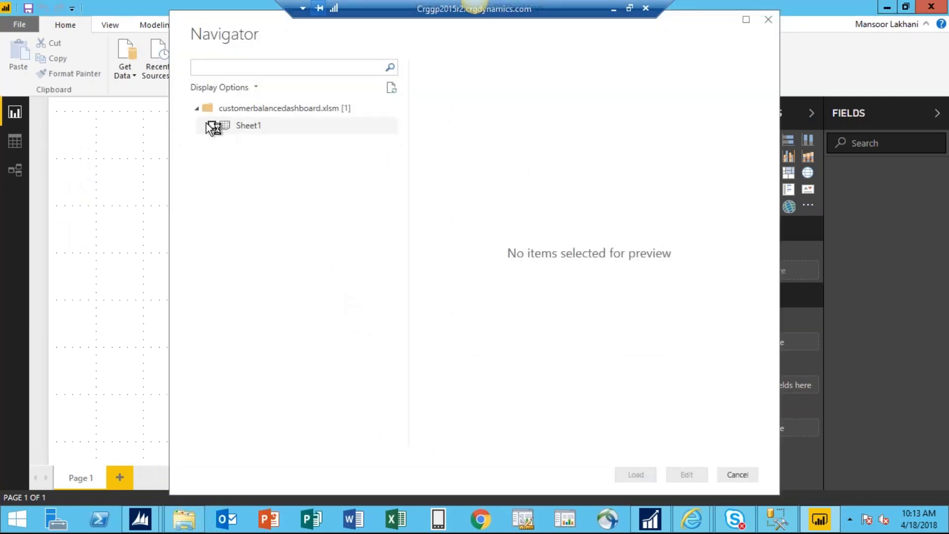
- Select Sheet1 of the customerbalancedashboard workbook and load its data into the report
{"action": "left_click", "coordinate": [213, 127]}
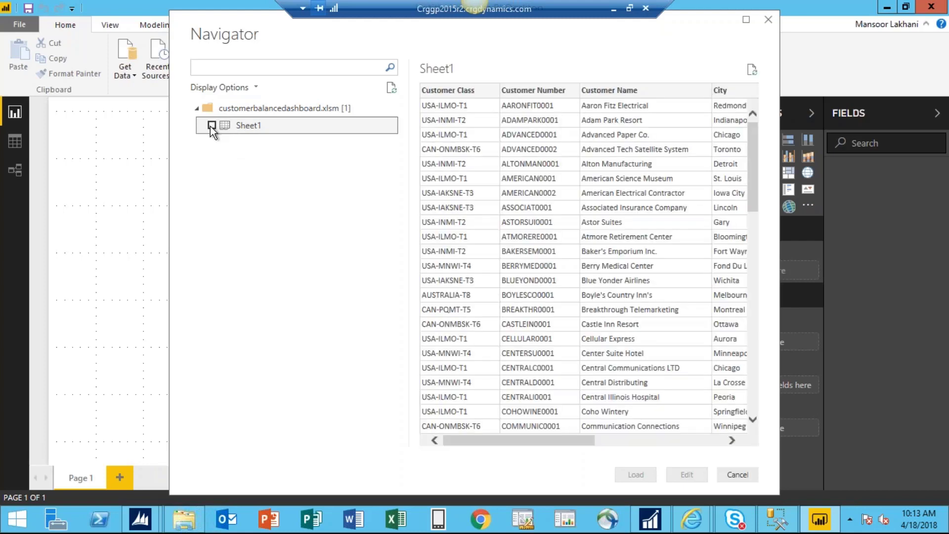
{"action": "left_click", "coordinate": [211, 125]}
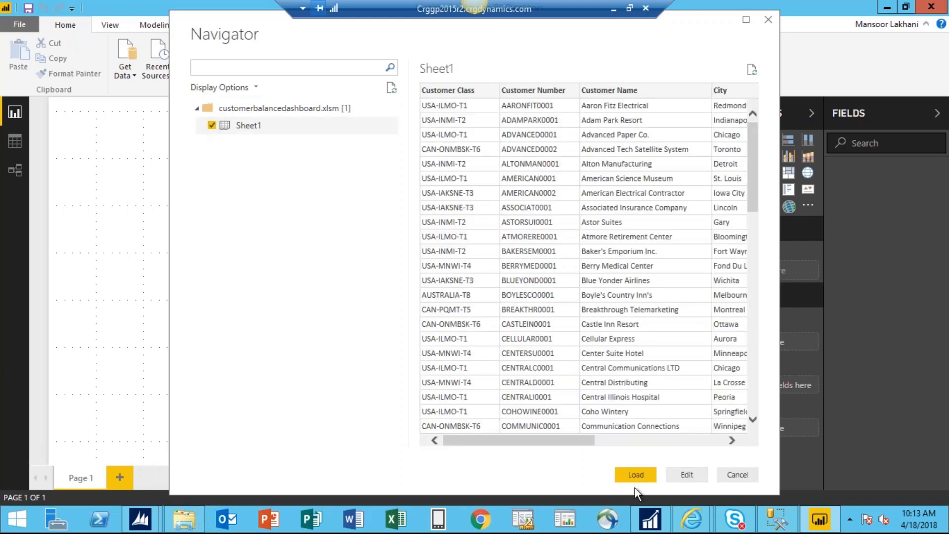
{"action": "left_click", "coordinate": [639, 476]}
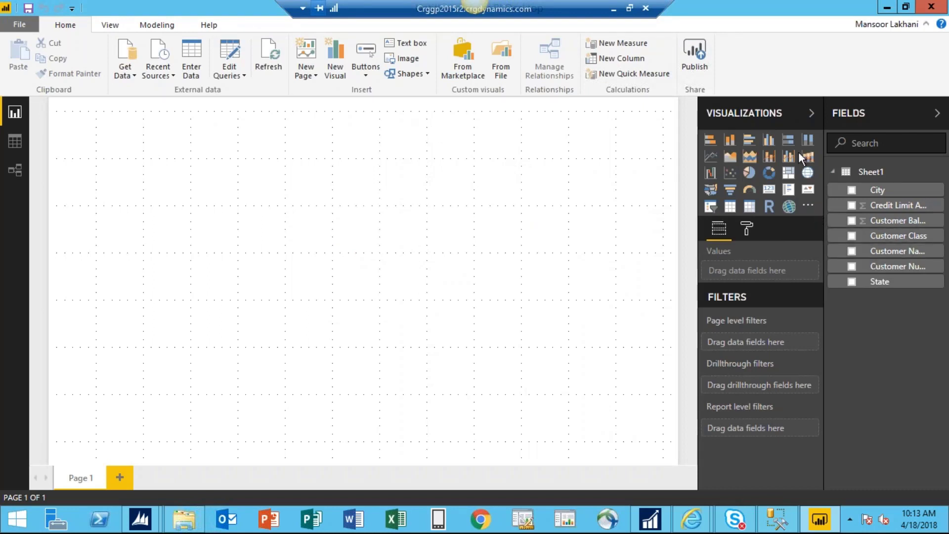
- Add a table visual, place it in the lower part of the page, and stretch it across nearly the full page width
{"action": "left_click", "coordinate": [730, 208]}
{"action": "left_click_drag", "start_coordinate": [103, 115], "coordinate": [103, 241]}
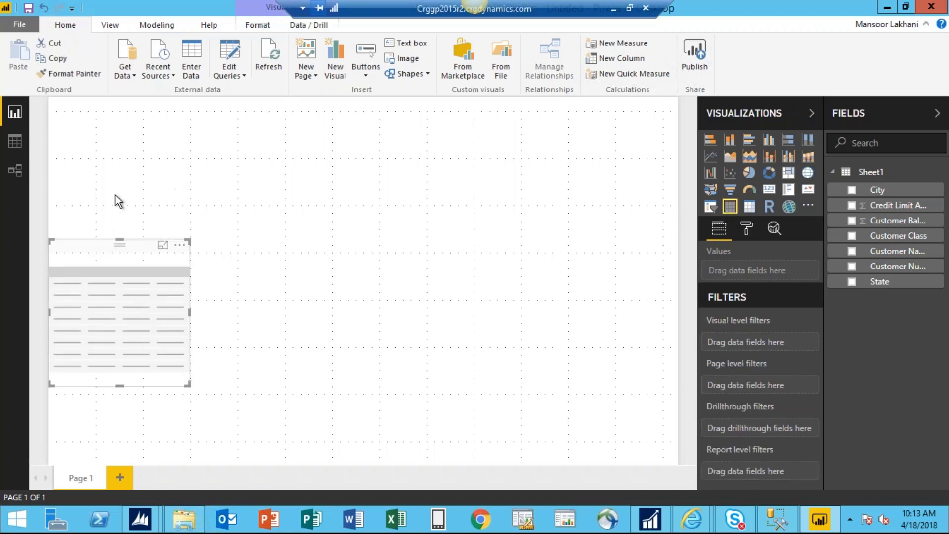
{"action": "left_click_drag", "start_coordinate": [102, 250], "coordinate": [110, 315]}
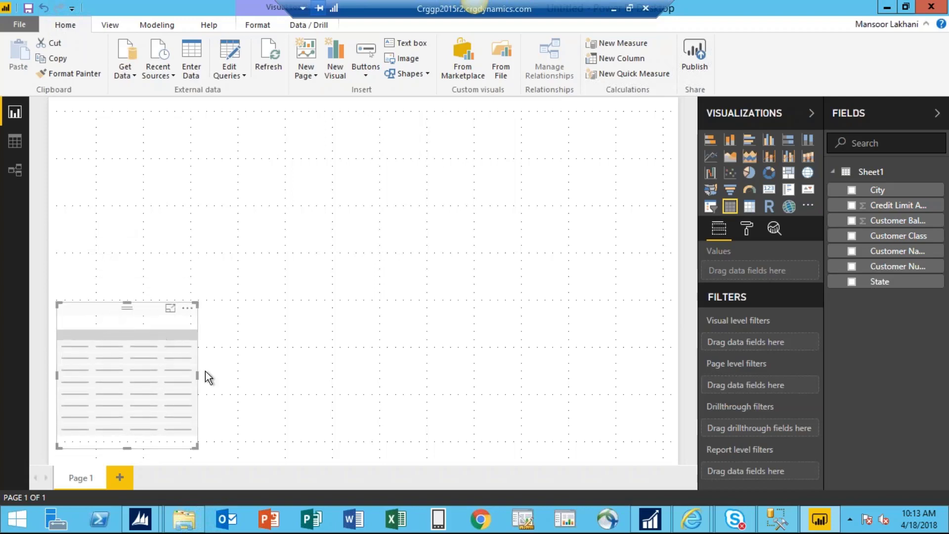
{"action": "left_click_drag", "start_coordinate": [200, 377], "coordinate": [662, 404]}
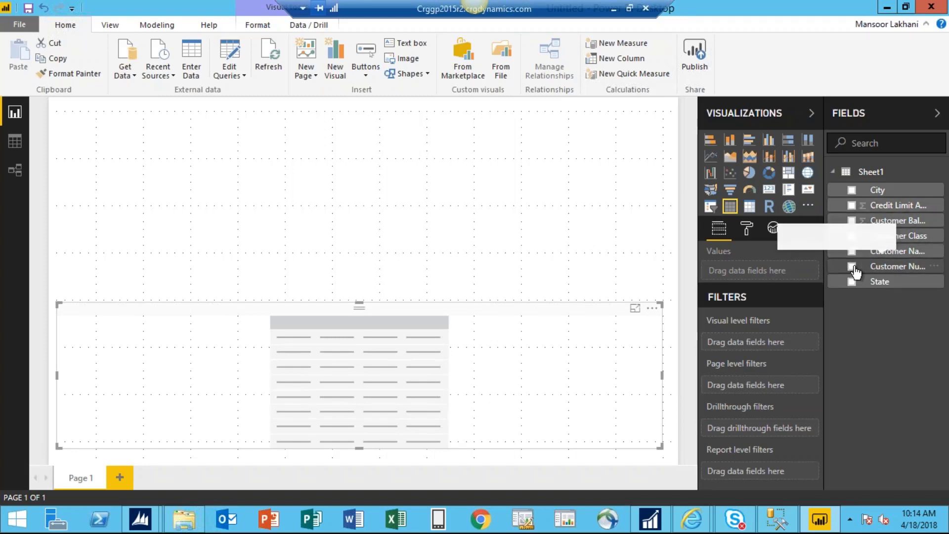
- Add Customer Class, Customer Number, Customer Name, Credit Limit Amount and Customer Balance to the table, and narrow it to just over half the page width
{"action": "left_click", "coordinate": [851, 236]}
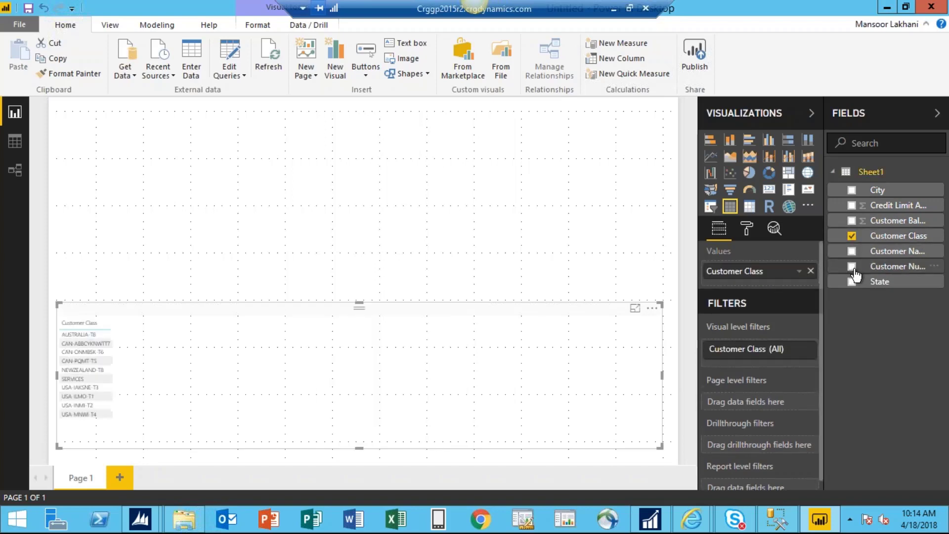
{"action": "left_click", "coordinate": [851, 267]}
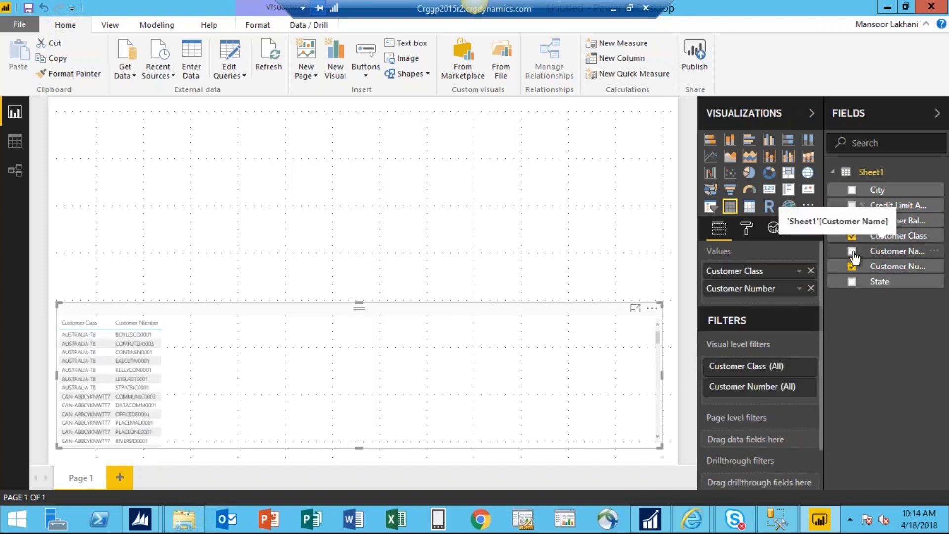
{"action": "left_click", "coordinate": [852, 251]}
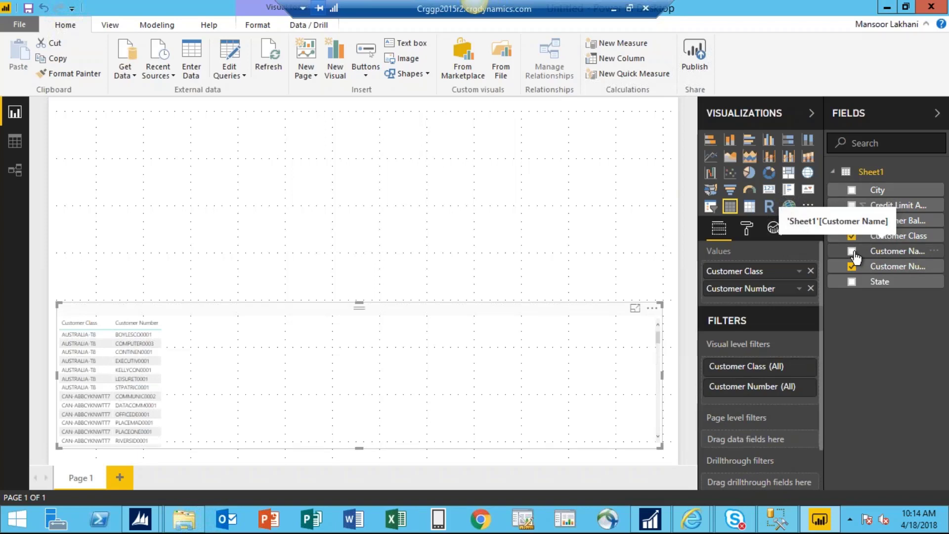
{"action": "left_click", "coordinate": [851, 205]}
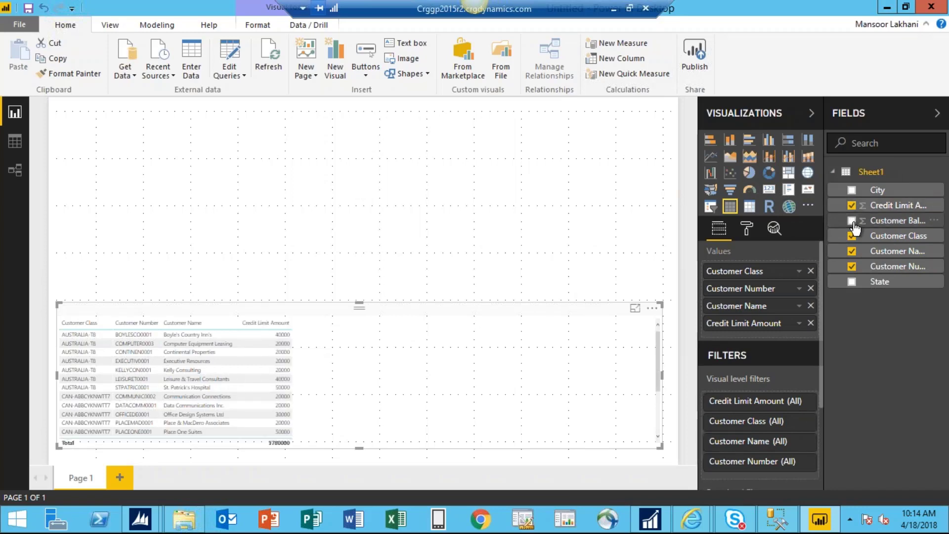
{"action": "left_click", "coordinate": [851, 221]}
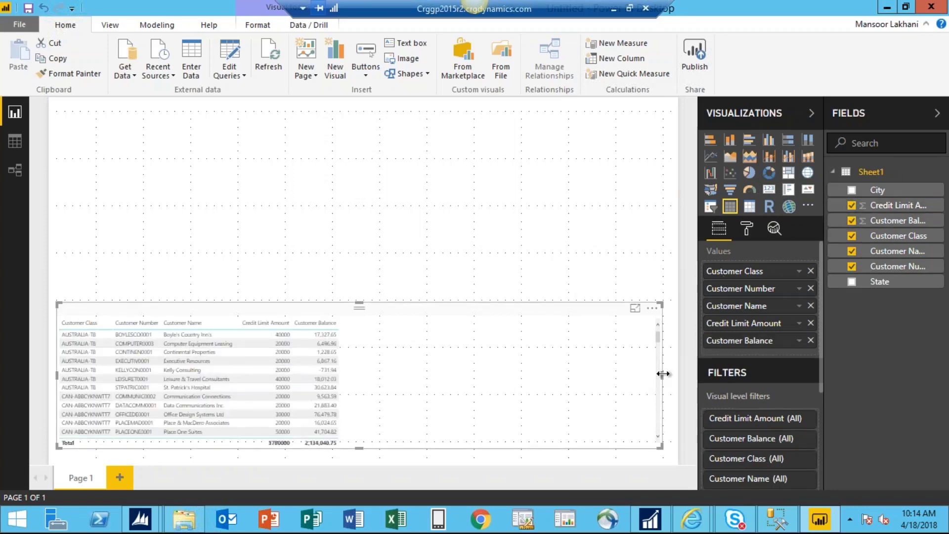
{"action": "left_click_drag", "start_coordinate": [663, 374], "coordinate": [418, 382]}
- Apply the Flashy rows table style to the customer table
{"action": "left_click", "coordinate": [748, 231]}
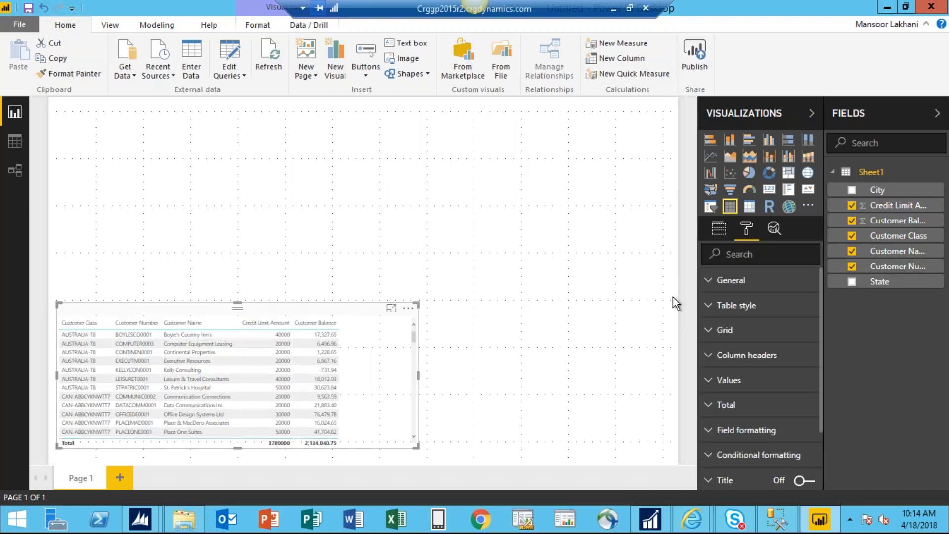
{"action": "left_click", "coordinate": [710, 316]}
{"action": "left_click", "coordinate": [805, 332]}
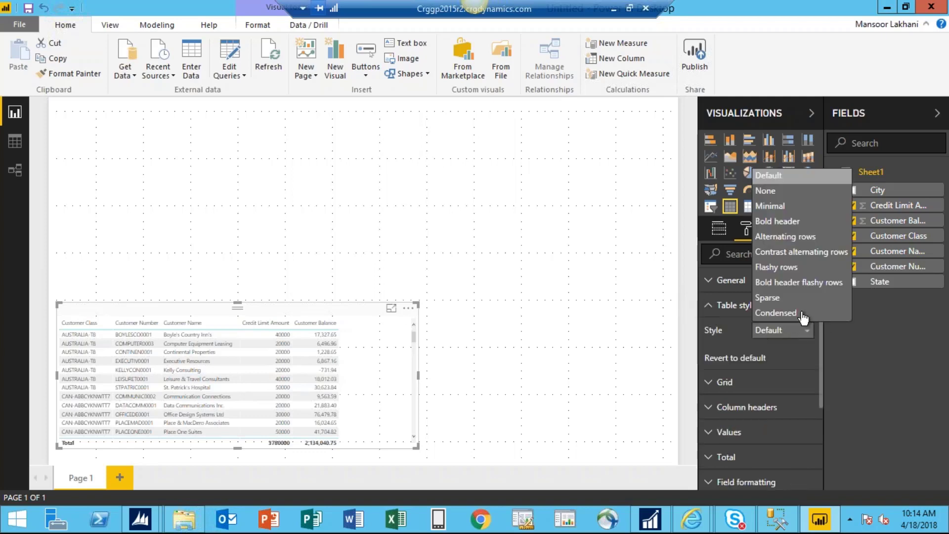
{"action": "left_click", "coordinate": [804, 269]}
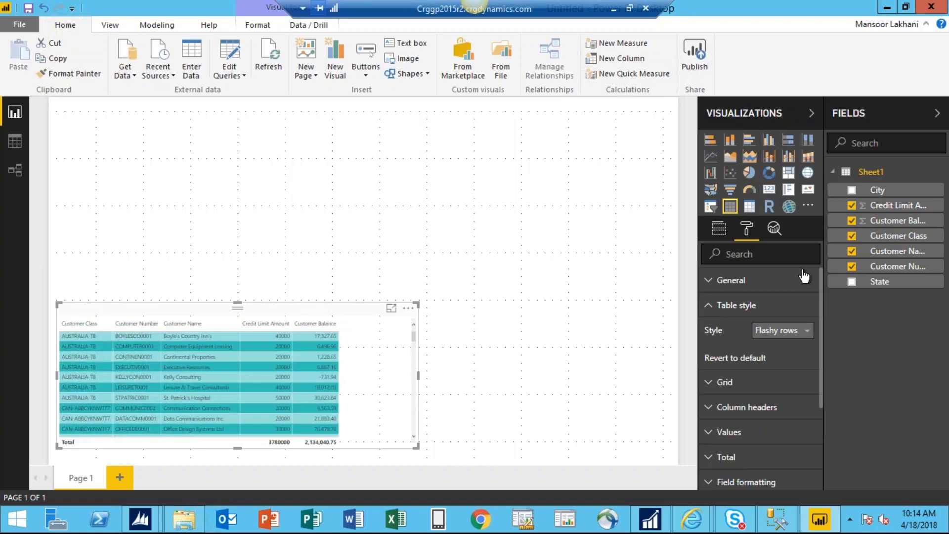
{"action": "left_click", "coordinate": [709, 309]}
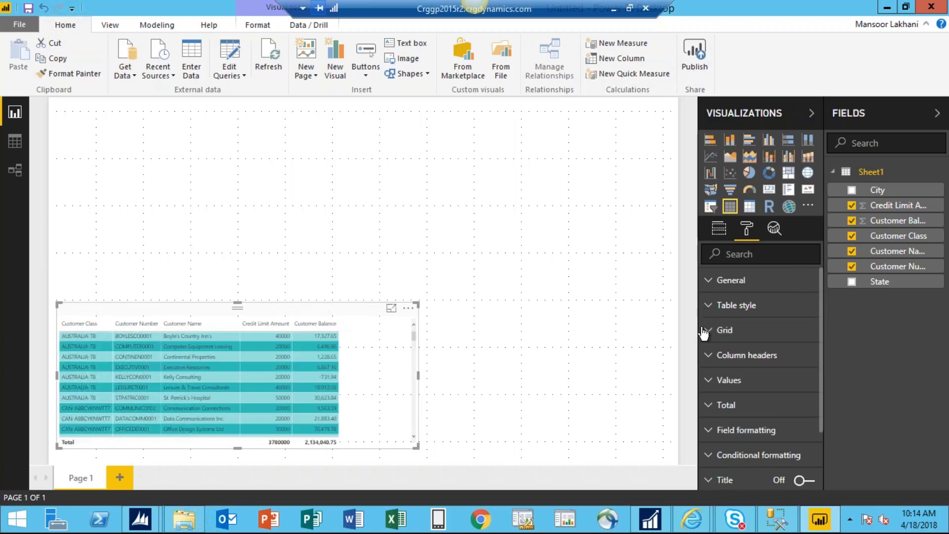
- Set the text size of the table's values to 11 and widen the table slightly to fit
{"action": "left_click", "coordinate": [710, 381]}
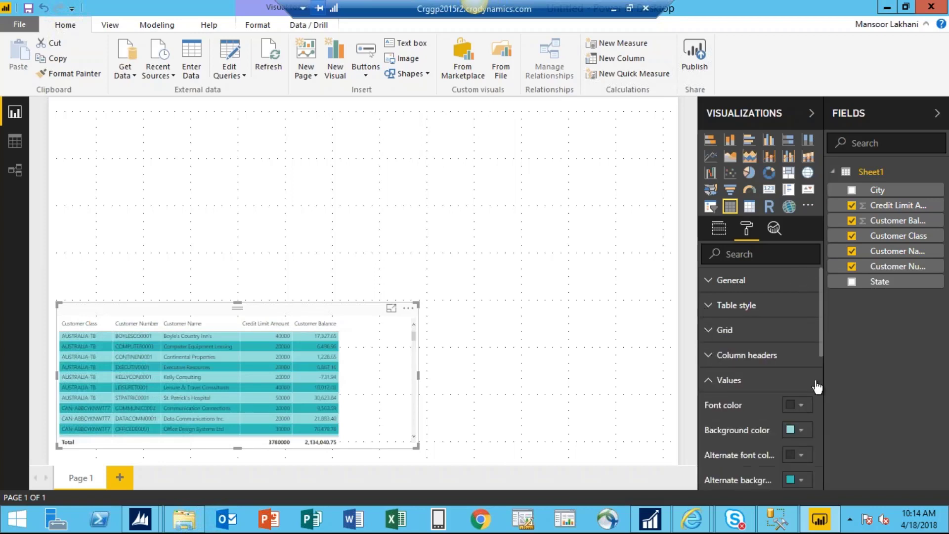
{"action": "left_click_drag", "start_coordinate": [820, 346], "coordinate": [820, 366]}
{"action": "scroll", "coordinate": [820, 366], "scroll_direction": "down", "scroll_amount": 5}
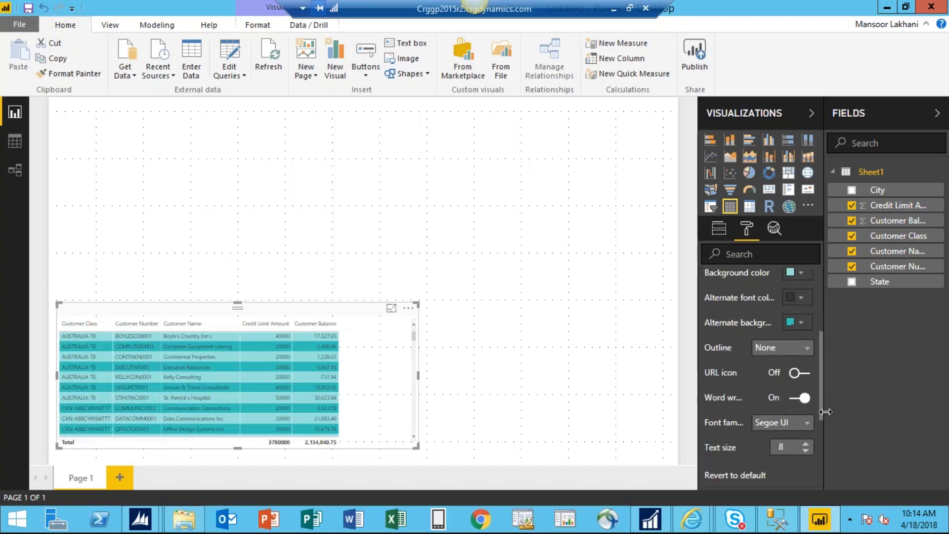
{"action": "left_click", "coordinate": [807, 422]}
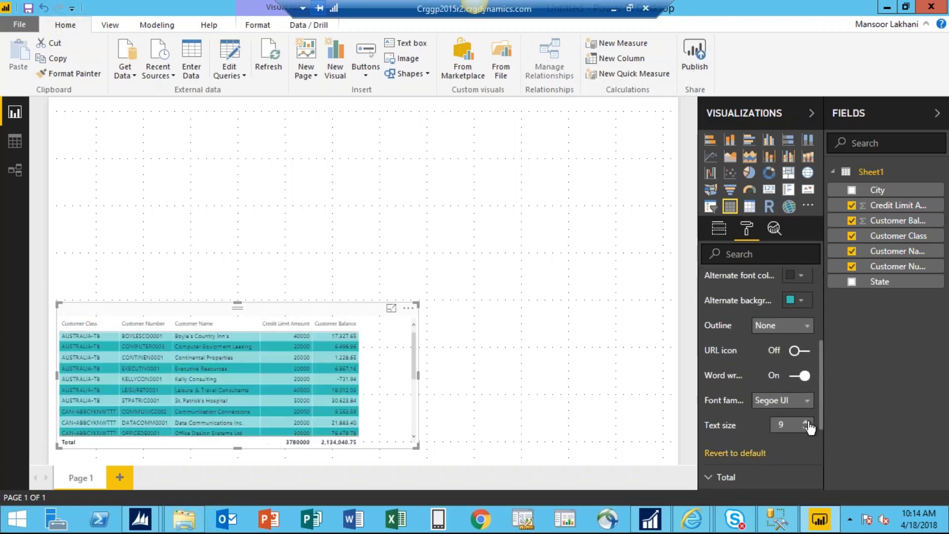
{"action": "left_click", "coordinate": [806, 423]}
{"action": "left_click", "coordinate": [807, 423]}
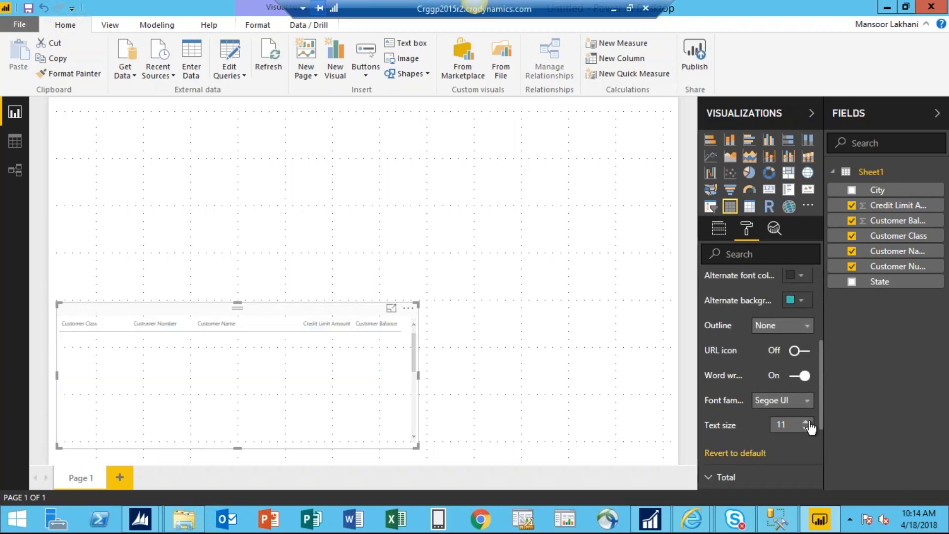
{"action": "left_click", "coordinate": [426, 375]}
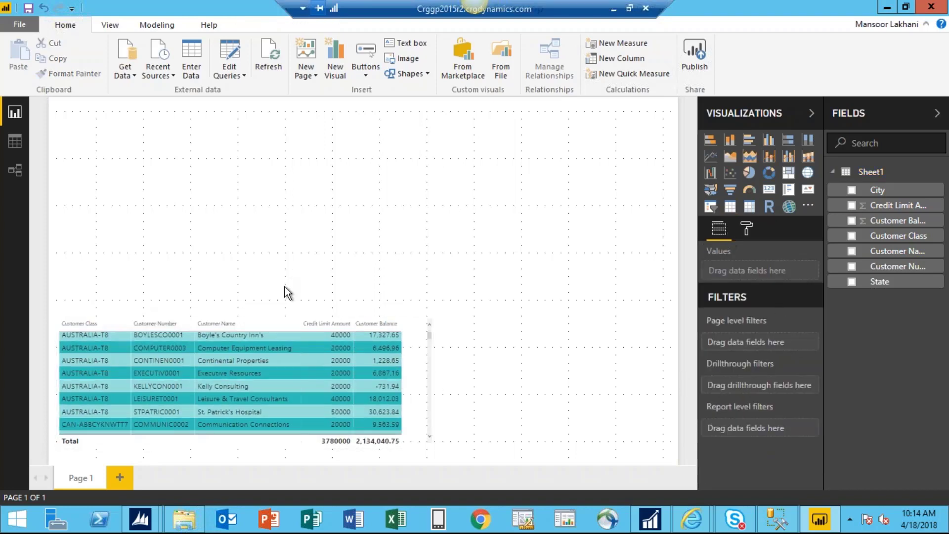
- Turn on the border for the customer table
{"action": "left_click", "coordinate": [287, 310]}
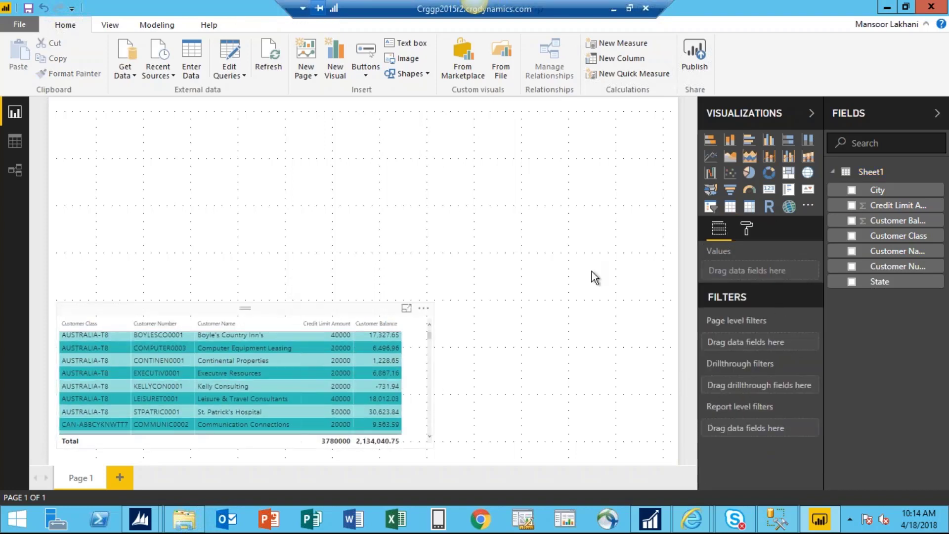
{"action": "left_click", "coordinate": [747, 236]}
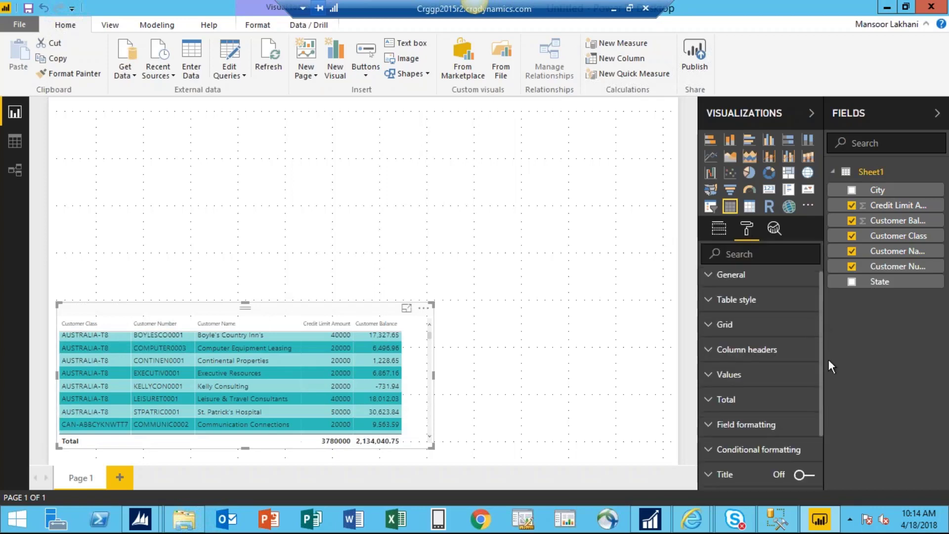
{"action": "scroll", "coordinate": [828, 359], "scroll_direction": "down", "scroll_amount": 3}
{"action": "left_click", "coordinate": [804, 478]}
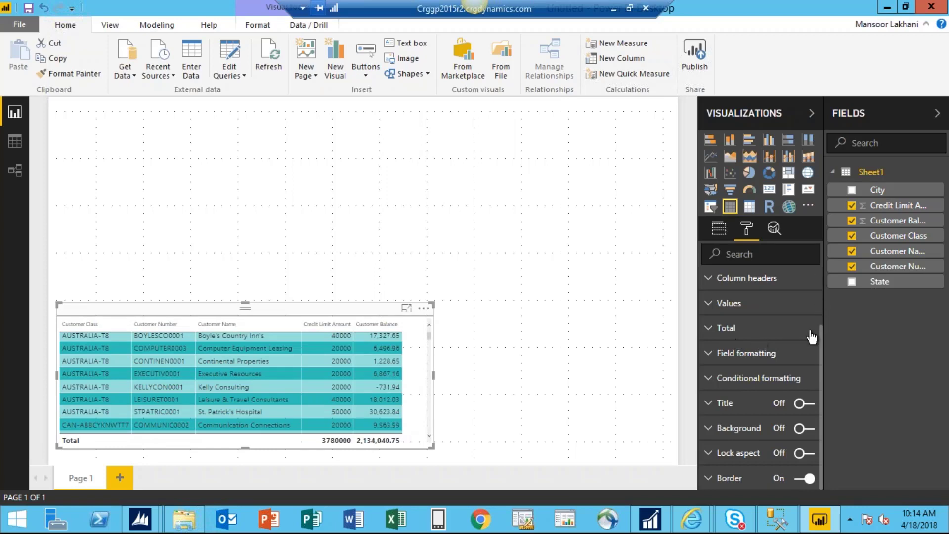
- Set the table's column header text size to 10 and fine-tune the table's height from its upper edge
{"action": "left_click", "coordinate": [712, 280]}
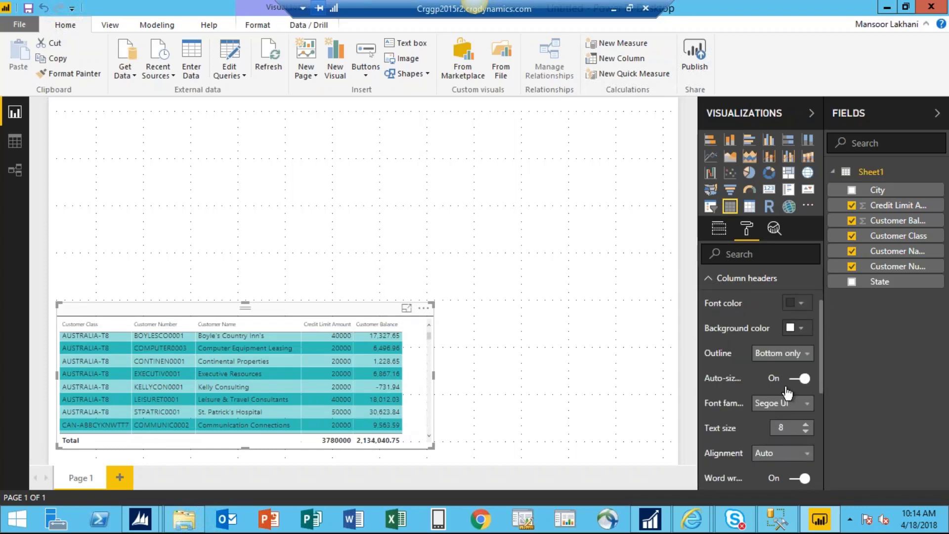
{"action": "left_click", "coordinate": [806, 425]}
{"action": "left_click", "coordinate": [805, 426]}
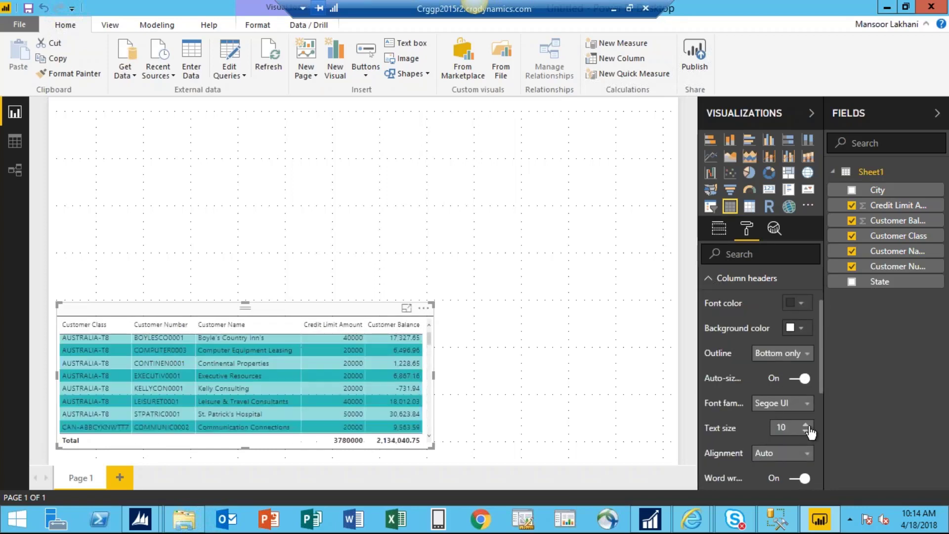
{"action": "mouse_move", "coordinate": [433, 378]}
{"action": "left_mouse_down"}
{"action": "mouse_move", "coordinate": [449, 378]}
{"action": "mouse_move", "coordinate": [433, 379]}
{"action": "left_mouse_up"}
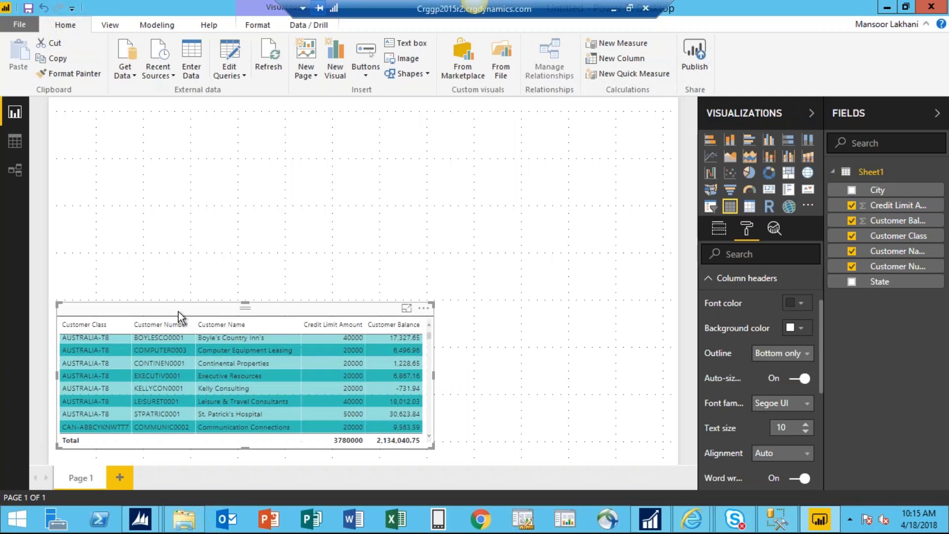
{"action": "left_click_drag", "start_coordinate": [243, 301], "coordinate": [246, 281]}
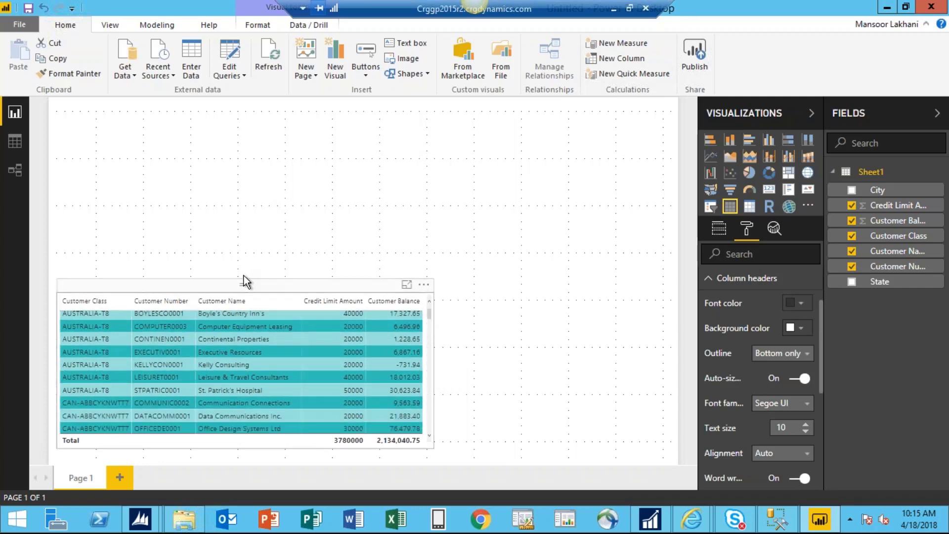
{"action": "left_click", "coordinate": [242, 284]}
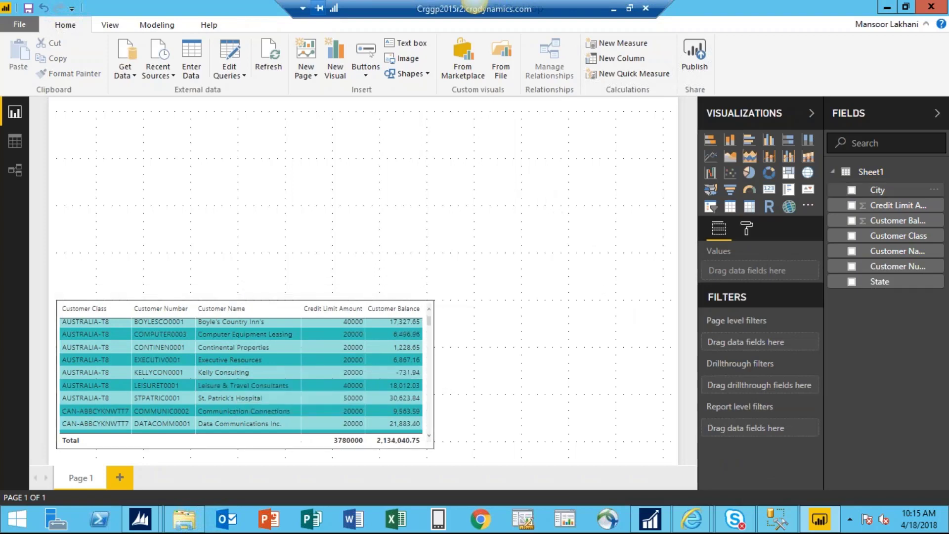
- Add a map visual to the page and place it directly above the customer table
{"action": "left_click", "coordinate": [807, 174]}
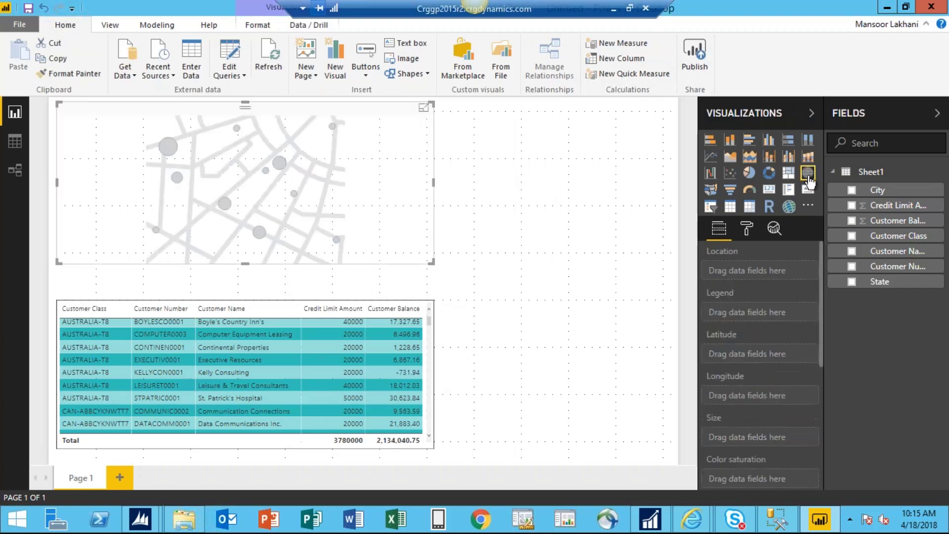
{"action": "left_click_drag", "start_coordinate": [147, 151], "coordinate": [154, 186]}
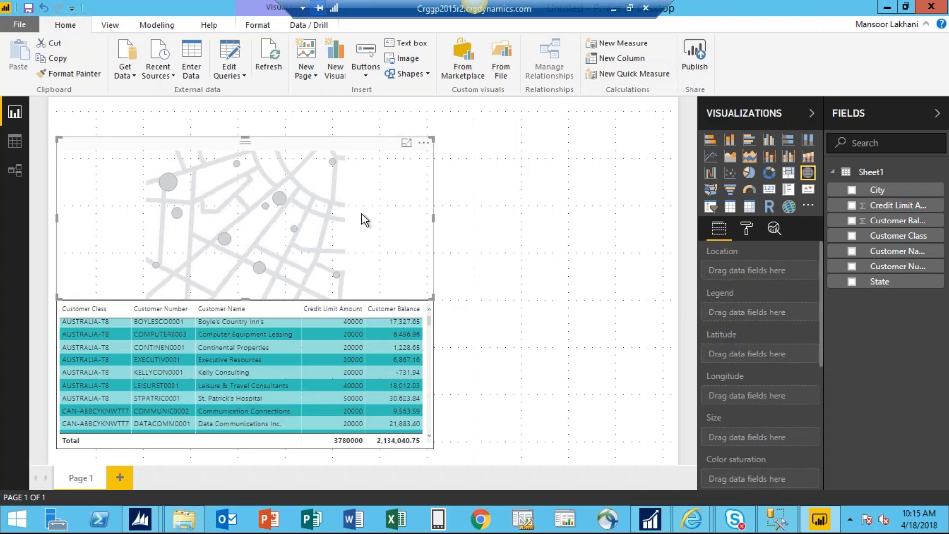
- Narrow the map visual and plot State as its location, with bubbles sized by Customer Balance
{"action": "left_click_drag", "start_coordinate": [436, 220], "coordinate": [365, 225]}
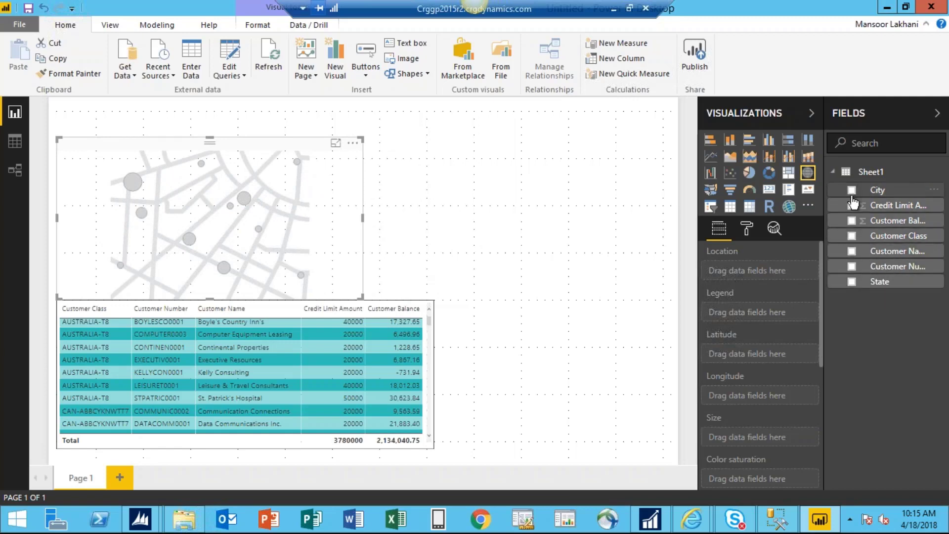
{"action": "left_click", "coordinate": [851, 282]}
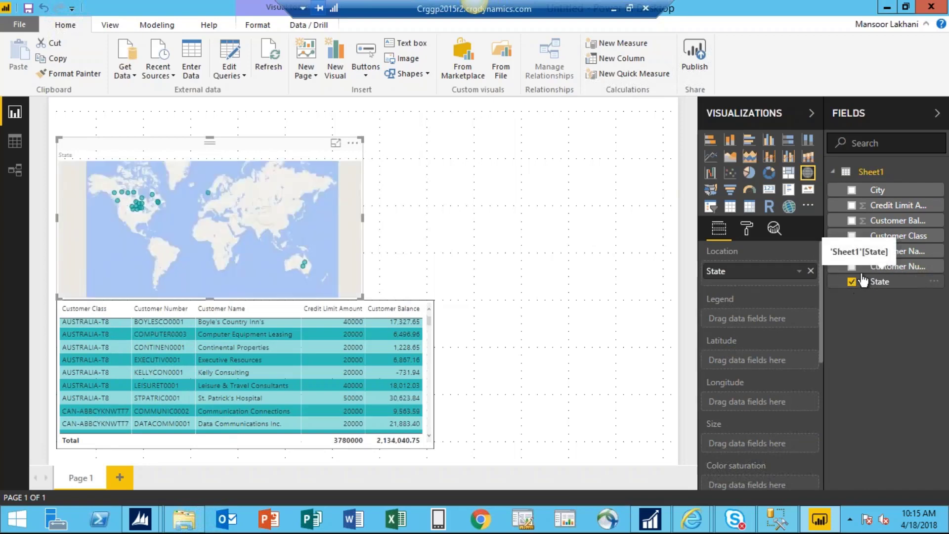
{"action": "left_click", "coordinate": [851, 221]}
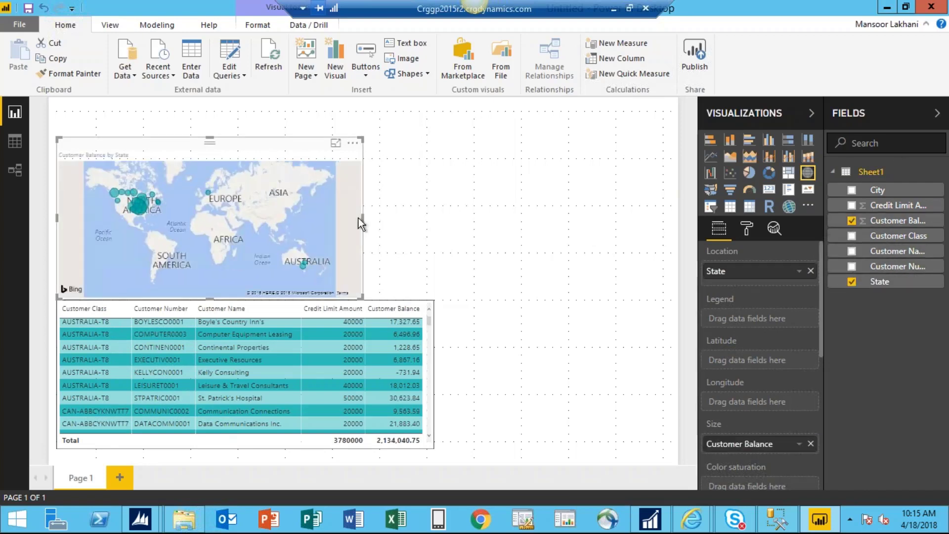
- Try the map at the customer table's full width, then narrow it to the width of the world image
{"action": "left_click_drag", "start_coordinate": [361, 218], "coordinate": [437, 253]}
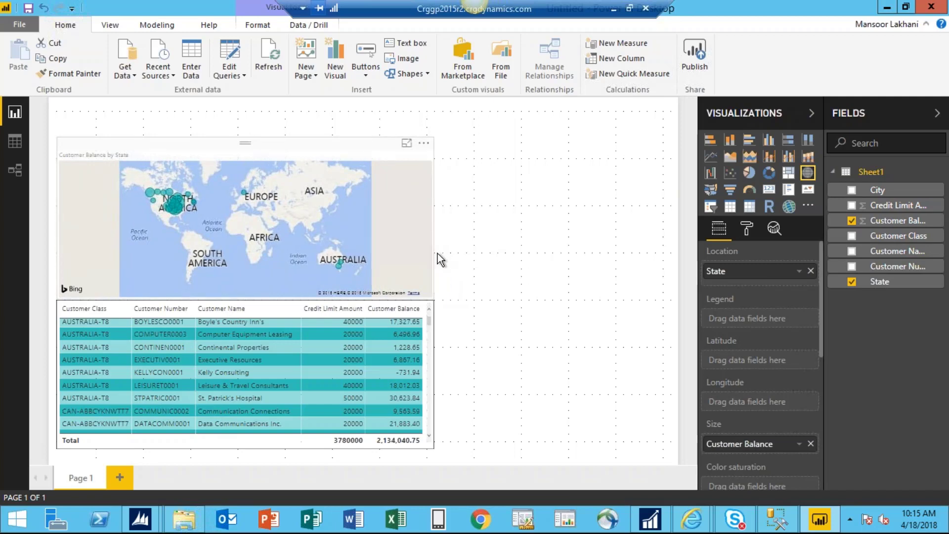
{"action": "left_click", "coordinate": [437, 254]}
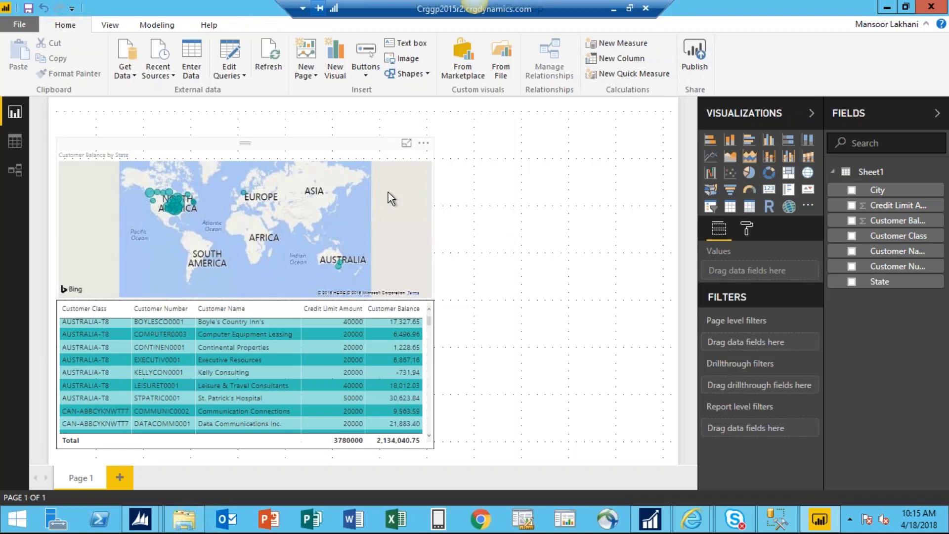
{"action": "left_click", "coordinate": [426, 220]}
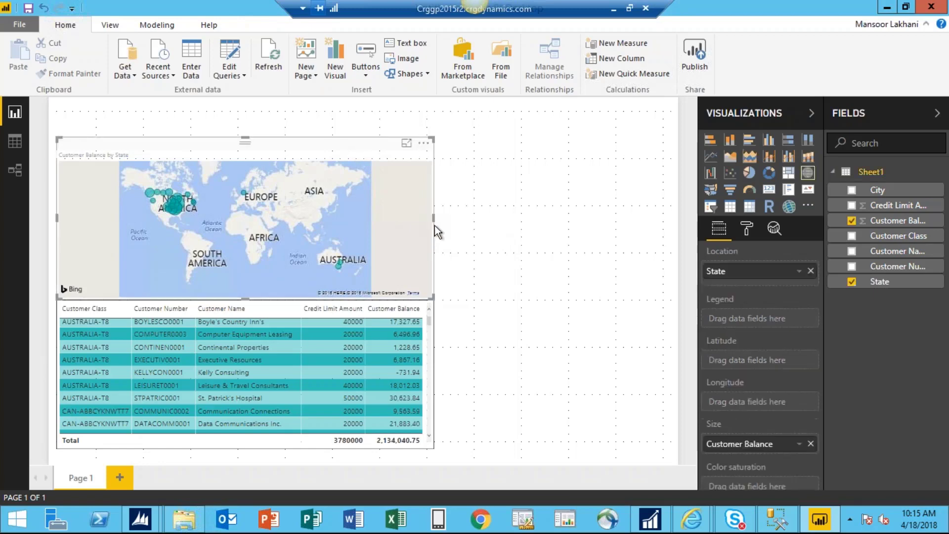
{"action": "left_click_drag", "start_coordinate": [434, 225], "coordinate": [311, 224]}
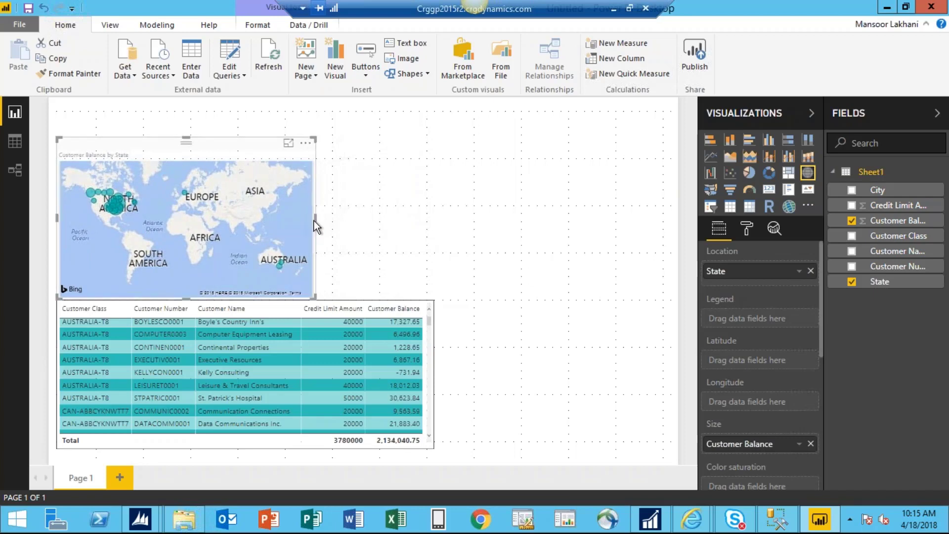
- Turn on the border for the map visual
{"action": "left_click", "coordinate": [747, 230]}
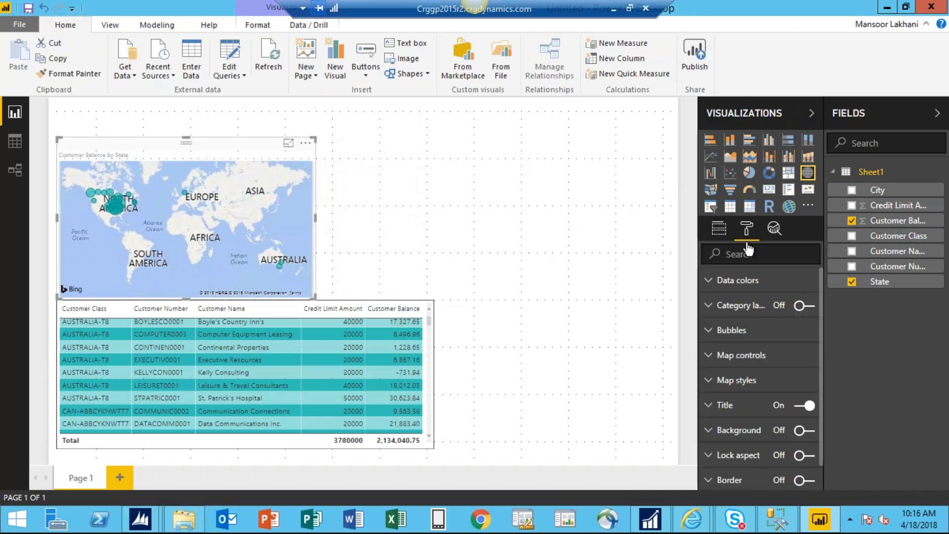
{"action": "scroll", "coordinate": [825, 313], "scroll_direction": "down", "scroll_amount": 1}
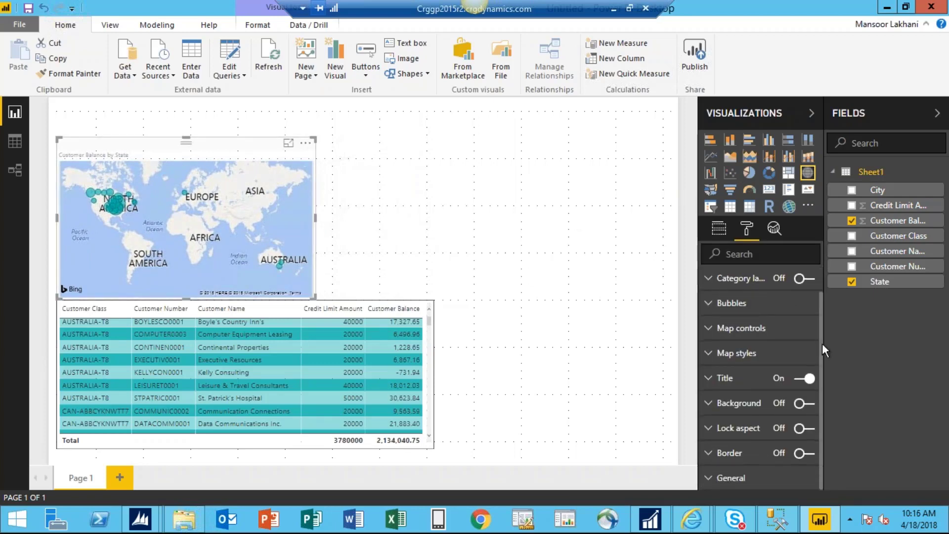
{"action": "left_click", "coordinate": [812, 454]}
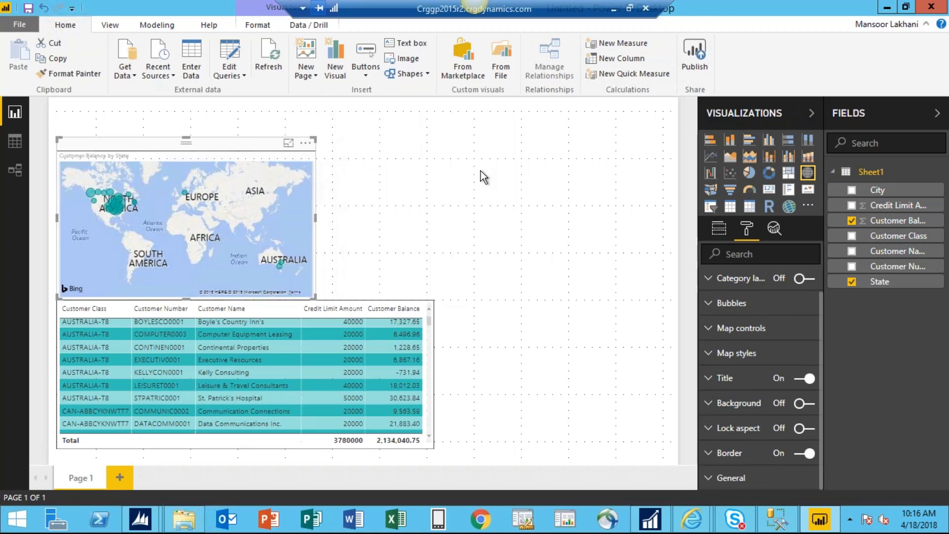
{"action": "left_click", "coordinate": [482, 176]}
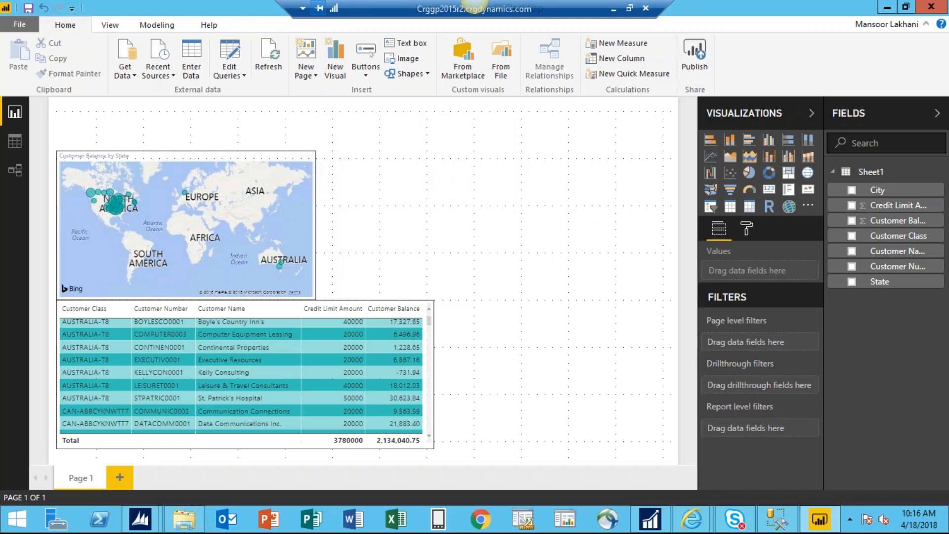
- Add a clustered bar chart beside the customer table, stretched to the page's outer edge and down to the table's lower edge
{"action": "left_click", "coordinate": [749, 139]}
{"action": "left_click_drag", "start_coordinate": [365, 148], "coordinate": [489, 215]}
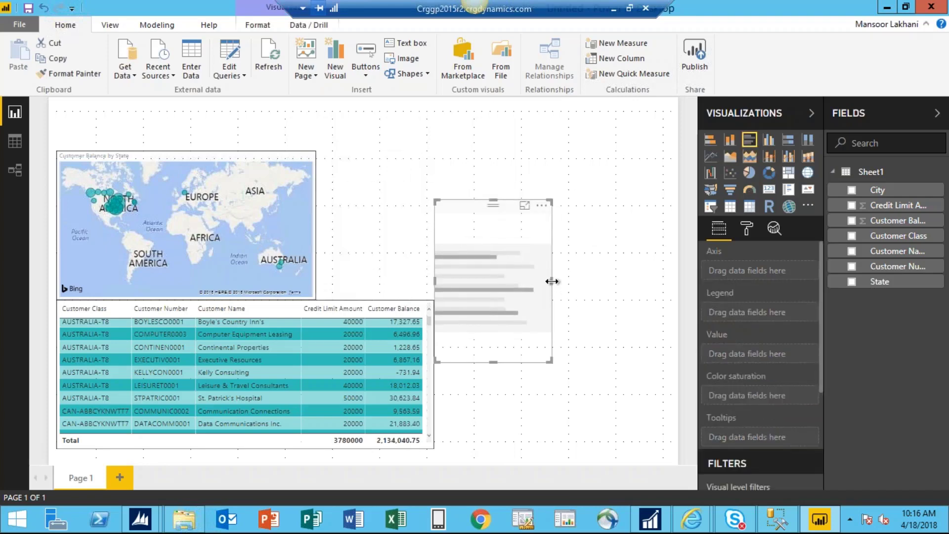
{"action": "left_click_drag", "start_coordinate": [552, 281], "coordinate": [675, 303]}
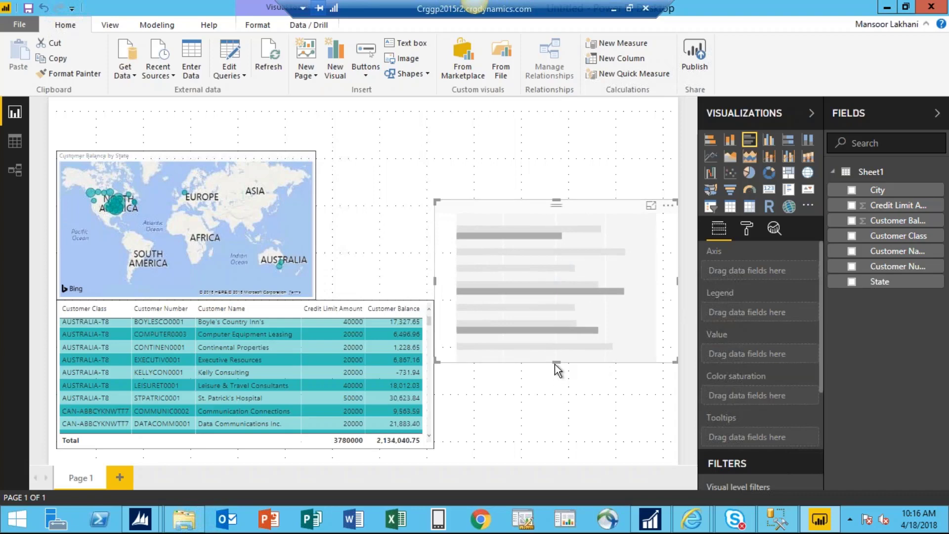
{"action": "left_click_drag", "start_coordinate": [554, 364], "coordinate": [556, 449]}
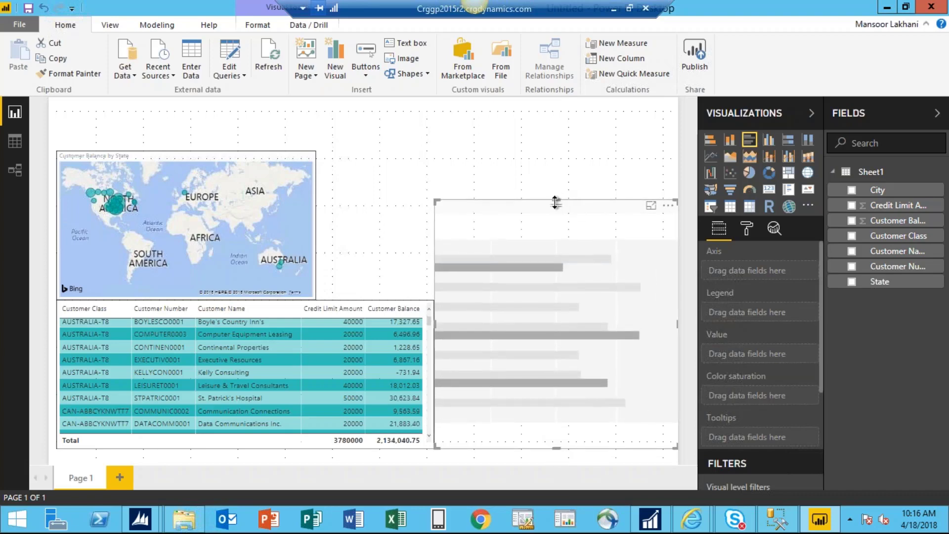
- Chart Customer Balance by Customer Class in the bar chart and reduce its height from the upper edge
{"action": "left_click", "coordinate": [852, 237]}
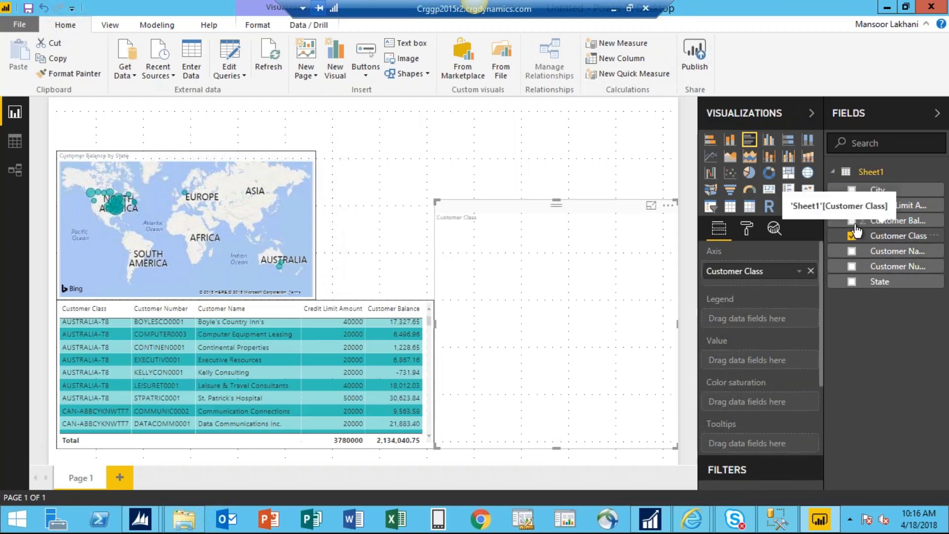
{"action": "left_click", "coordinate": [852, 221]}
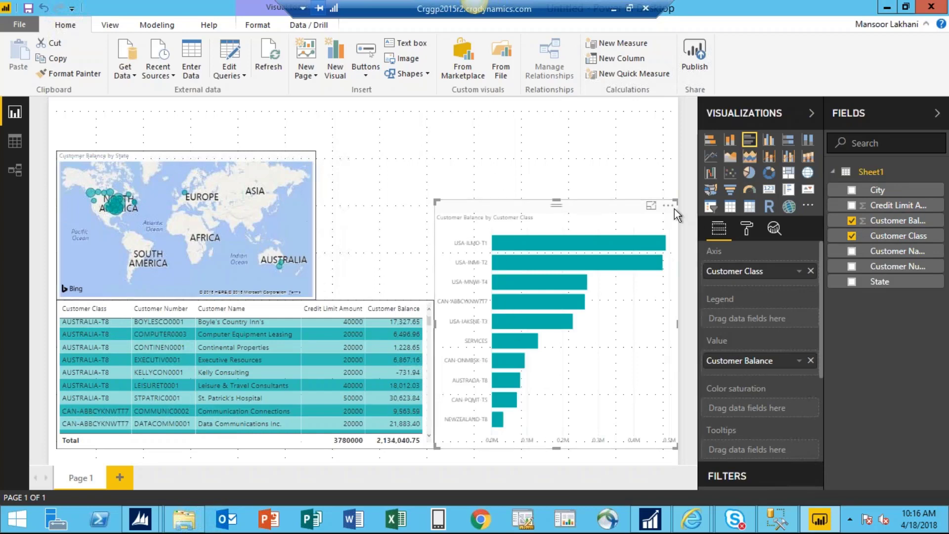
{"action": "left_click_drag", "start_coordinate": [571, 201], "coordinate": [561, 256]}
- Widen the map visual to match the width of the customer table below it
{"action": "left_click", "coordinate": [378, 248]}
{"action": "left_click", "coordinate": [310, 219]}
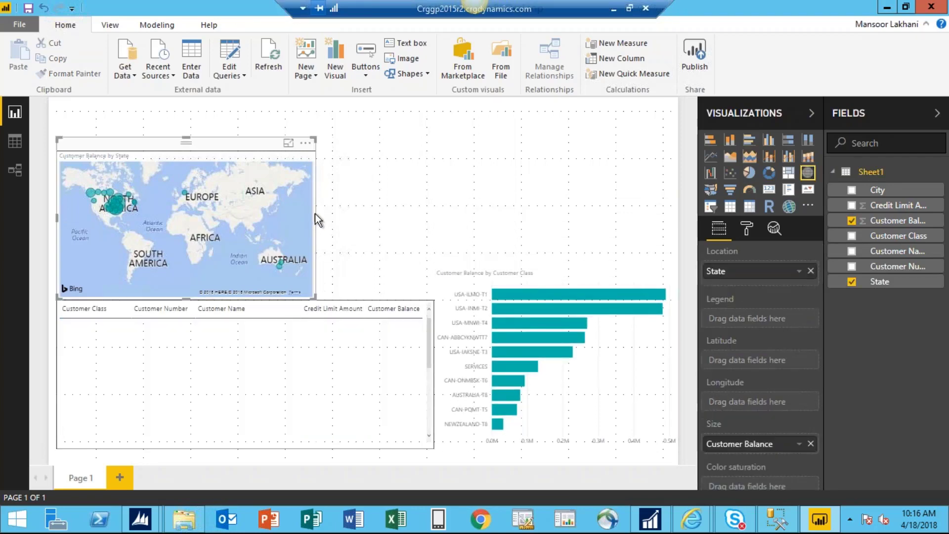
{"action": "left_click_drag", "start_coordinate": [315, 218], "coordinate": [431, 245]}
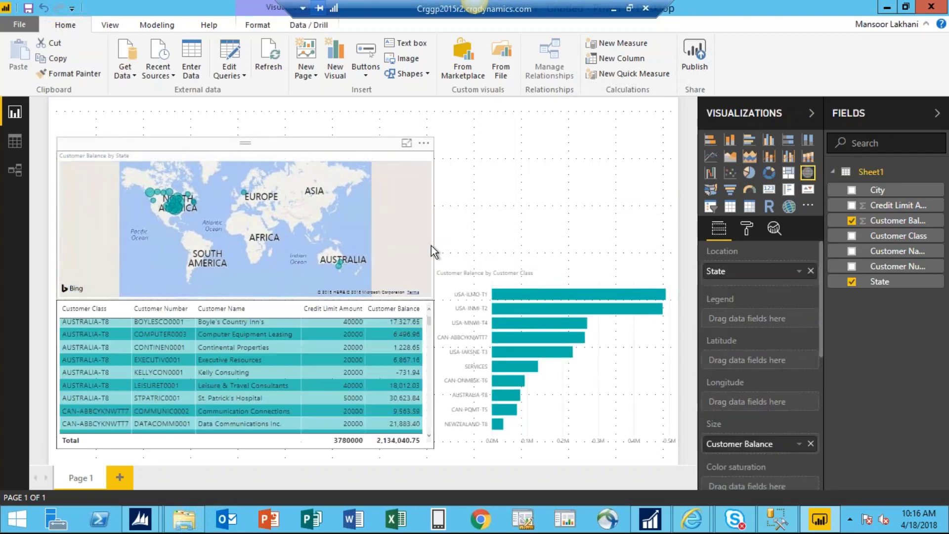
- Turn on the border for the Customer Balance by Customer Class bar chart
{"action": "left_click", "coordinate": [665, 297]}
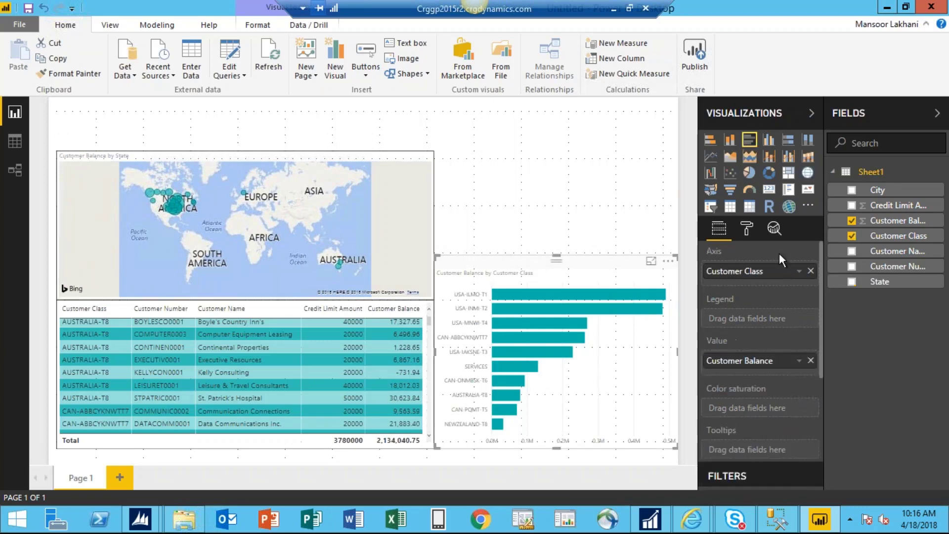
{"action": "left_click", "coordinate": [746, 228]}
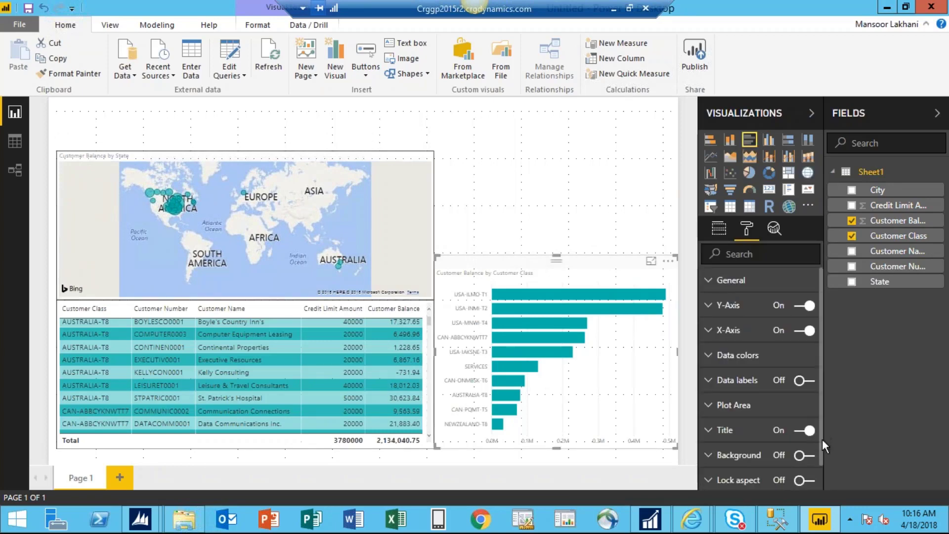
{"action": "scroll", "coordinate": [822, 445], "scroll_direction": "down", "scroll_amount": 1}
{"action": "left_click", "coordinate": [807, 478]}
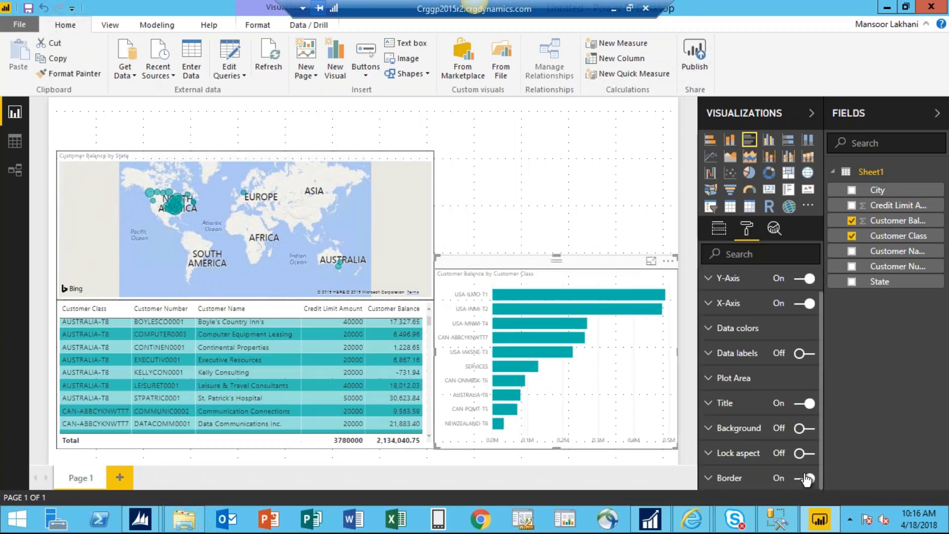
{"action": "left_click", "coordinate": [568, 190]}
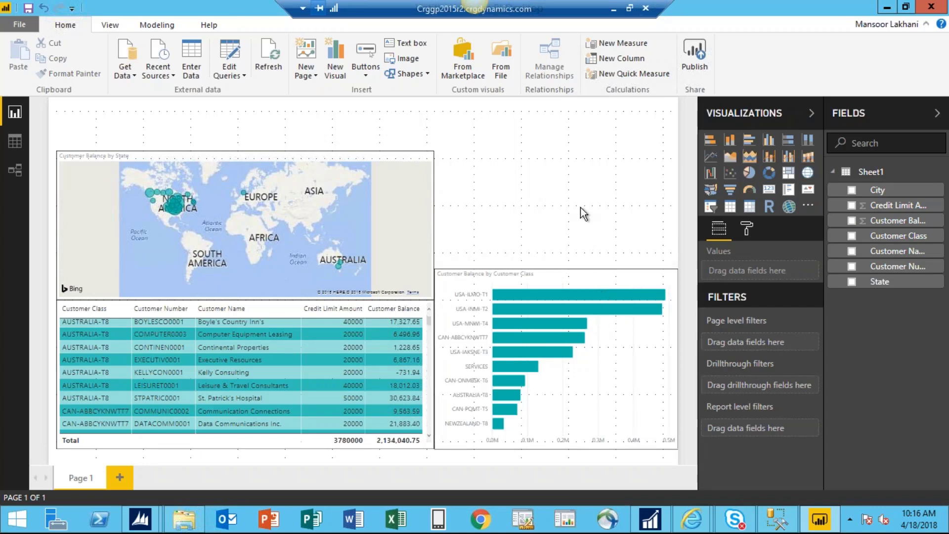
- Add a pie chart of Customer Balance by Customer Class above the bar chart and lower its upper edge slightly
{"action": "left_click", "coordinate": [749, 173]}
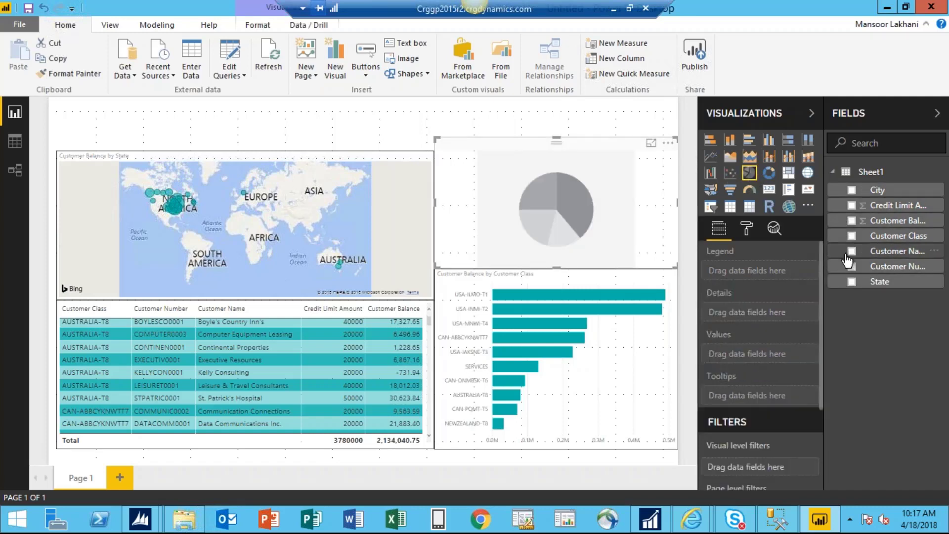
{"action": "left_click", "coordinate": [850, 237]}
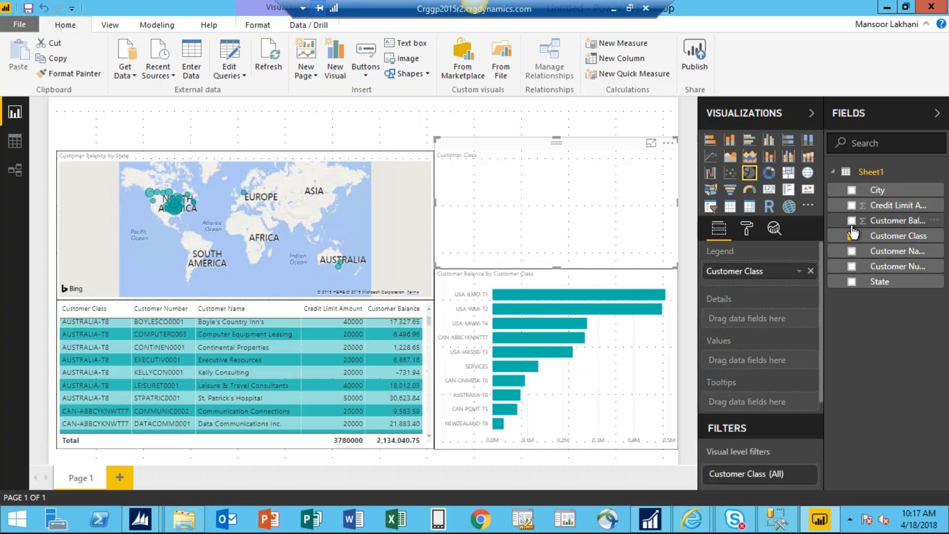
{"action": "left_click", "coordinate": [853, 222]}
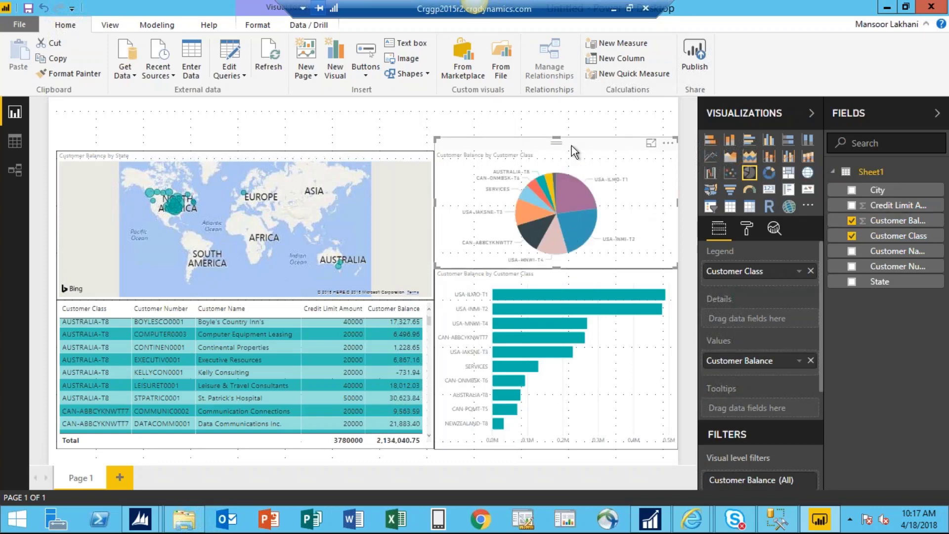
{"action": "left_click_drag", "start_coordinate": [556, 139], "coordinate": [555, 148]}
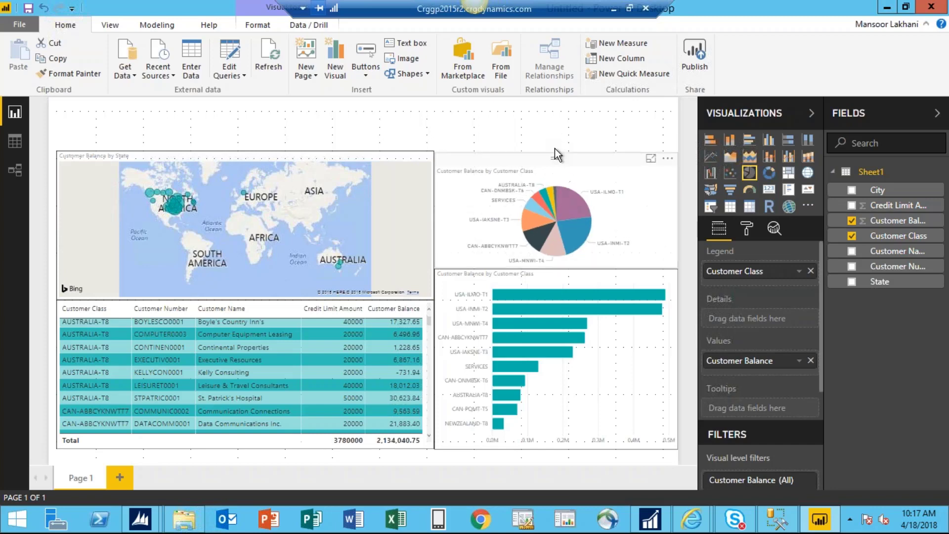
- Turn on the border for the pie chart
{"action": "left_click", "coordinate": [747, 230]}
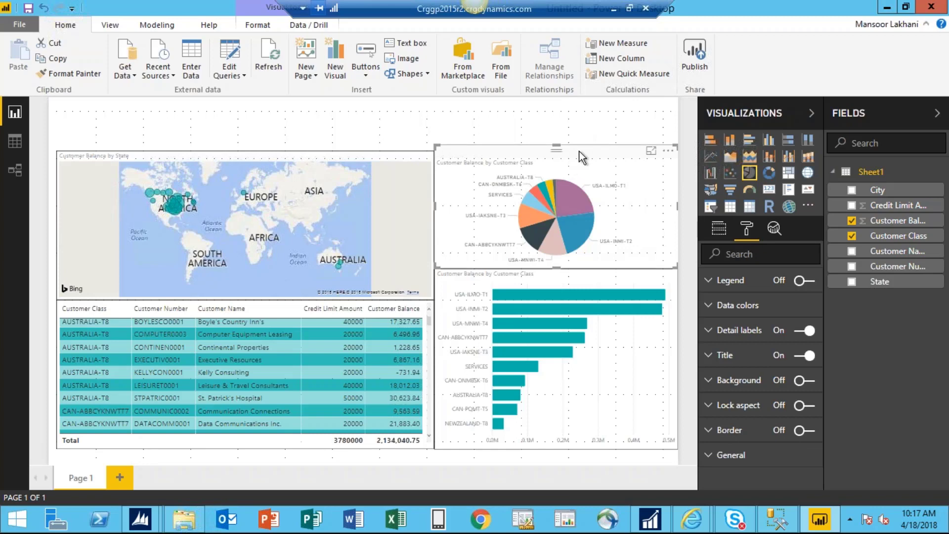
{"action": "left_click", "coordinate": [582, 122]}
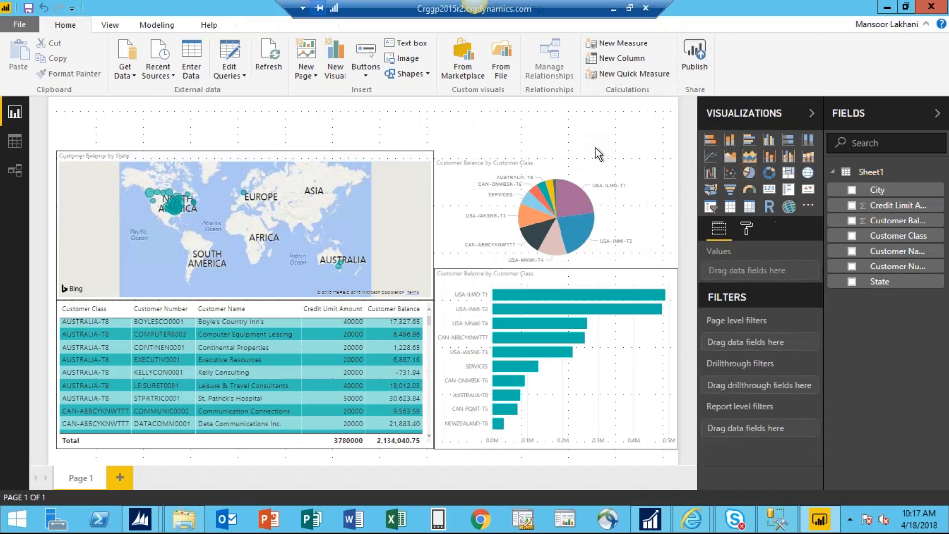
{"action": "left_click", "coordinate": [589, 153]}
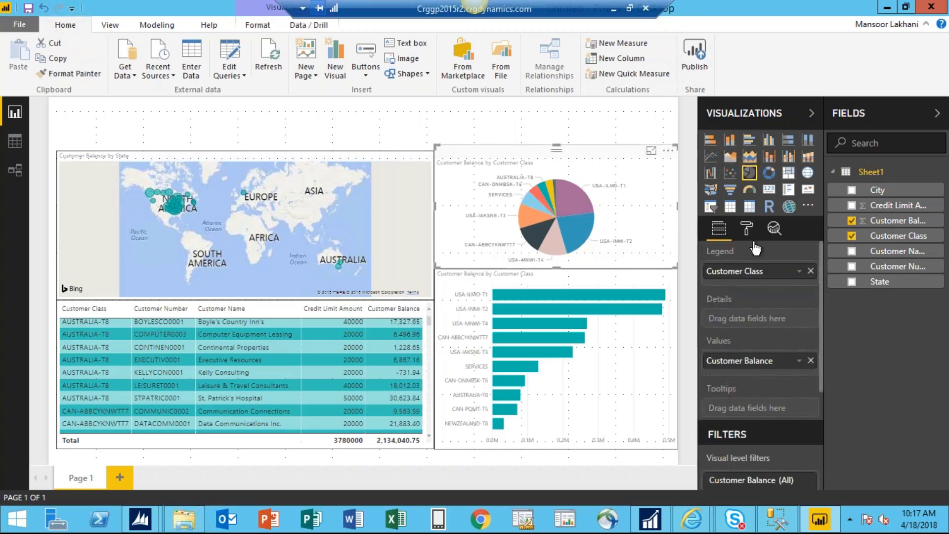
{"action": "left_click", "coordinate": [746, 229]}
{"action": "left_click", "coordinate": [805, 430]}
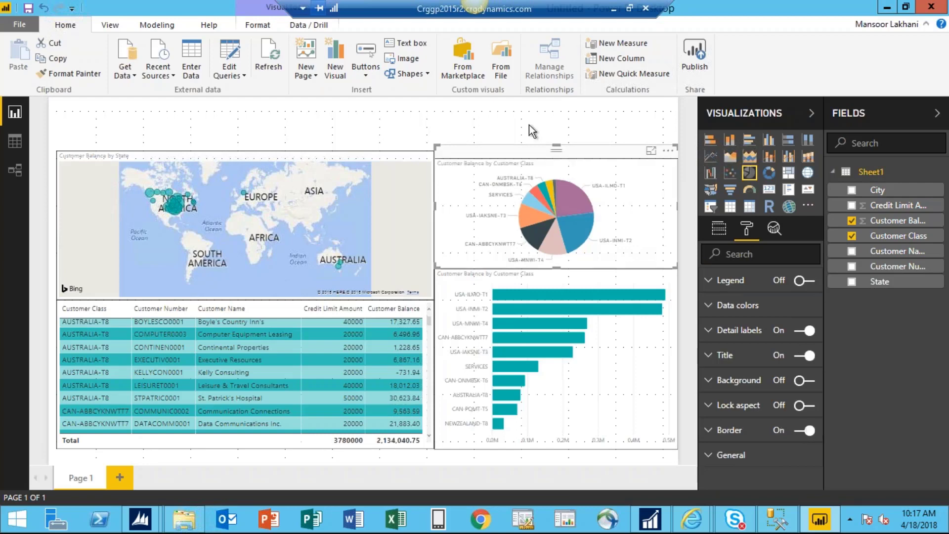
{"action": "left_click", "coordinate": [537, 127]}
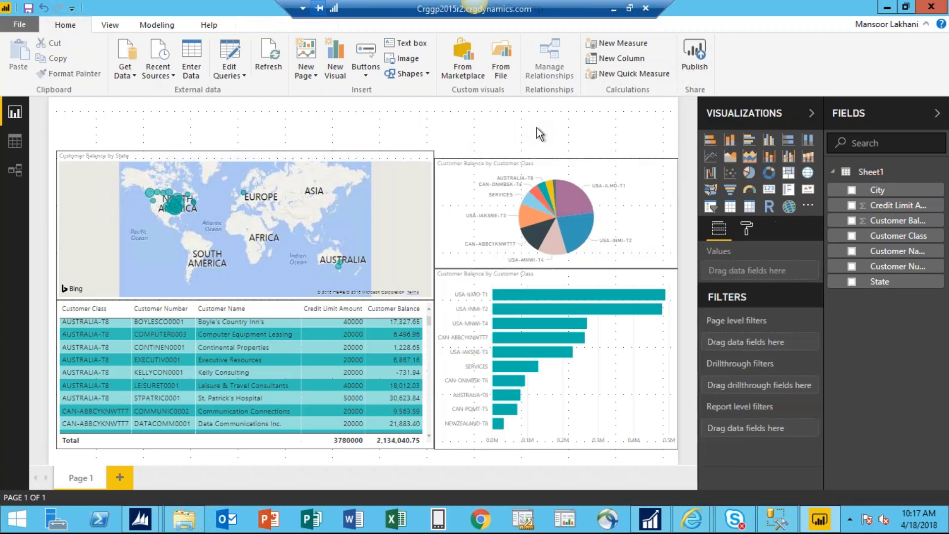
- Add a card visual and place it directly above the pie chart, resized to fit the space at the page's upper corner
{"action": "left_click", "coordinate": [770, 193]}
{"action": "left_click_drag", "start_coordinate": [170, 307], "coordinate": [177, 216]}
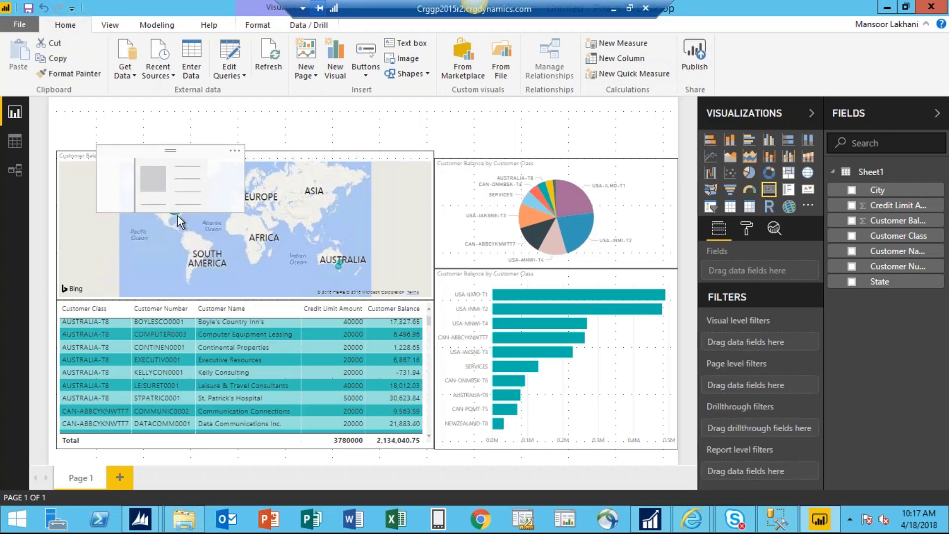
{"action": "left_click_drag", "start_coordinate": [162, 150], "coordinate": [599, 106]}
{"action": "left_click_drag", "start_coordinate": [606, 165], "coordinate": [603, 154]}
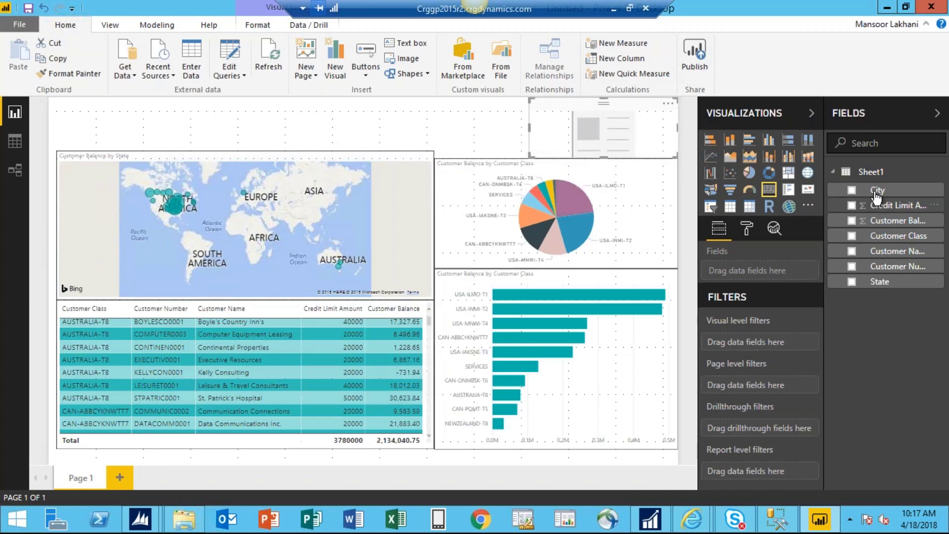
- Add Customer Number to the card and summarize it as Count
{"action": "left_click", "coordinate": [851, 266]}
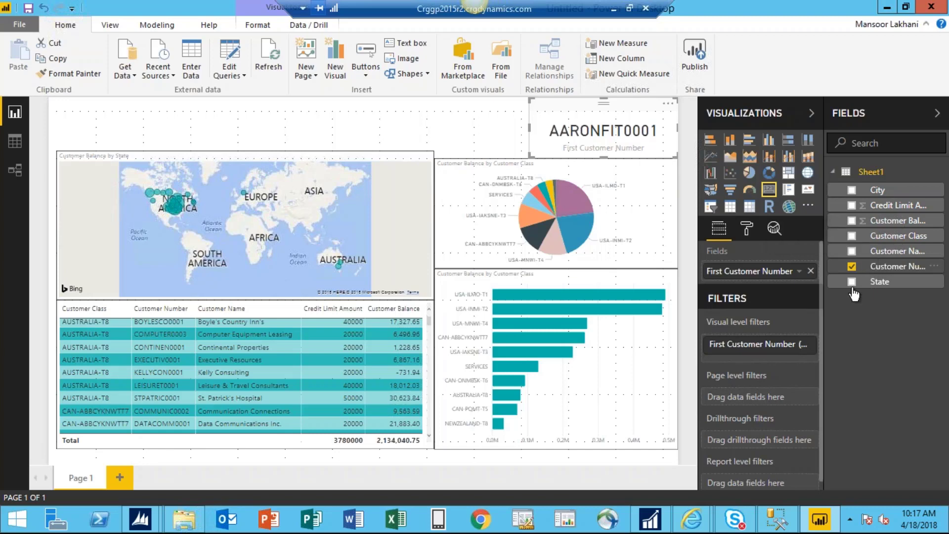
{"action": "left_click", "coordinate": [799, 271]}
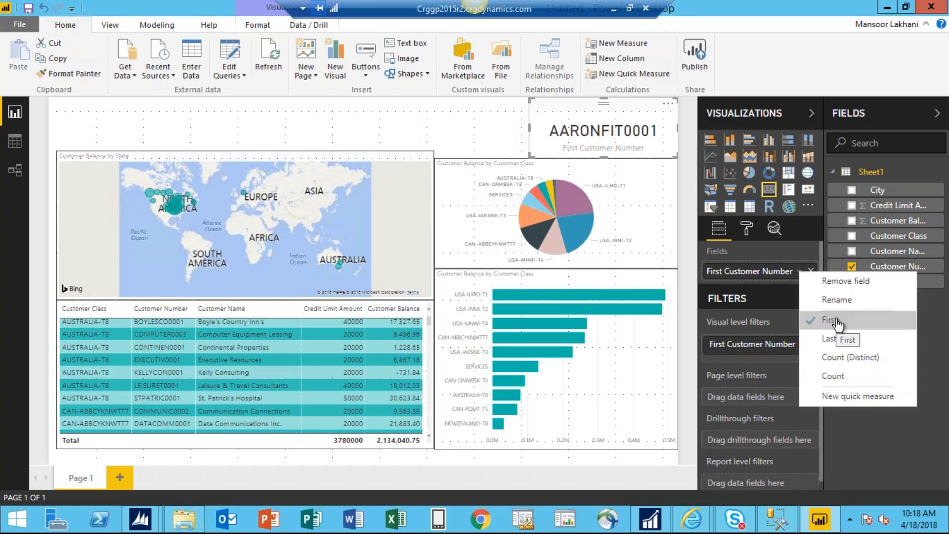
{"action": "left_click", "coordinate": [841, 378]}
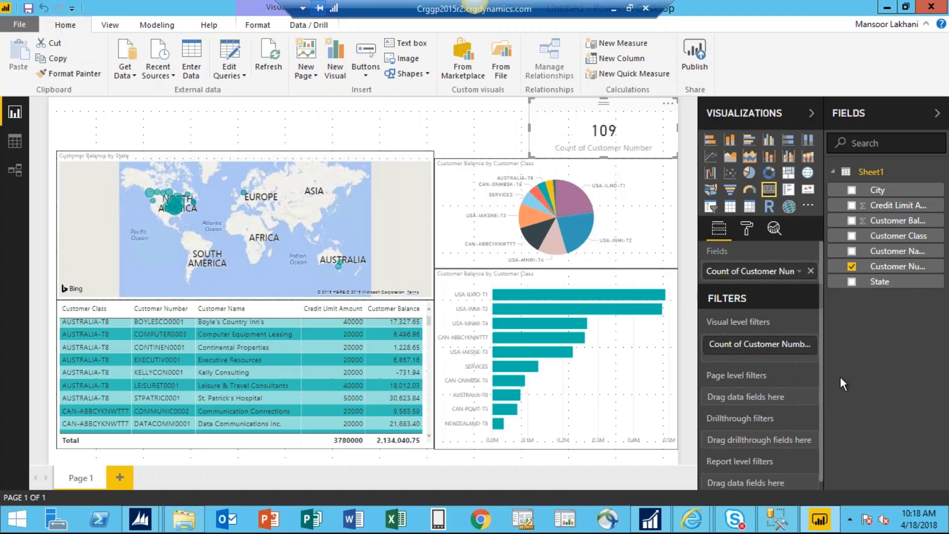
{"action": "left_click", "coordinate": [405, 132]}
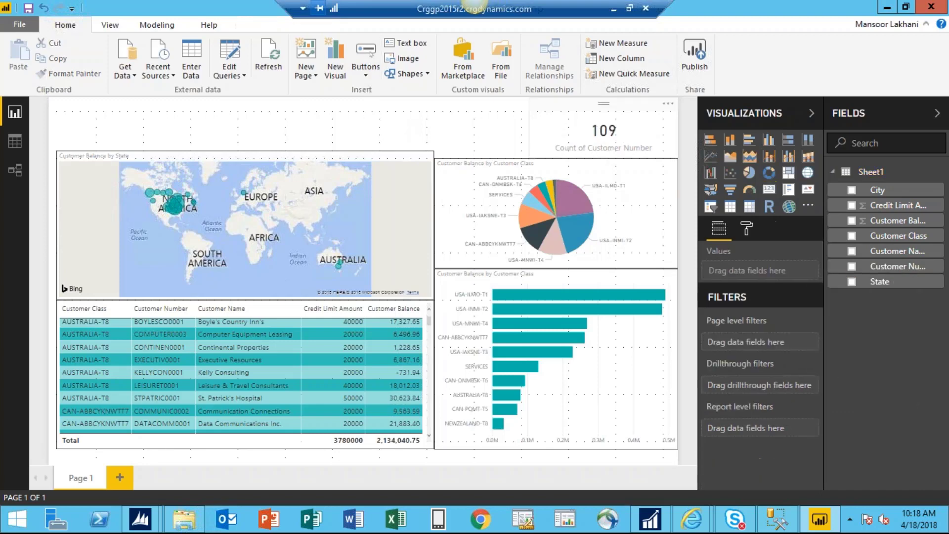
- Turn on the border for the customer count card
{"action": "left_click", "coordinate": [656, 129]}
{"action": "left_click", "coordinate": [746, 228]}
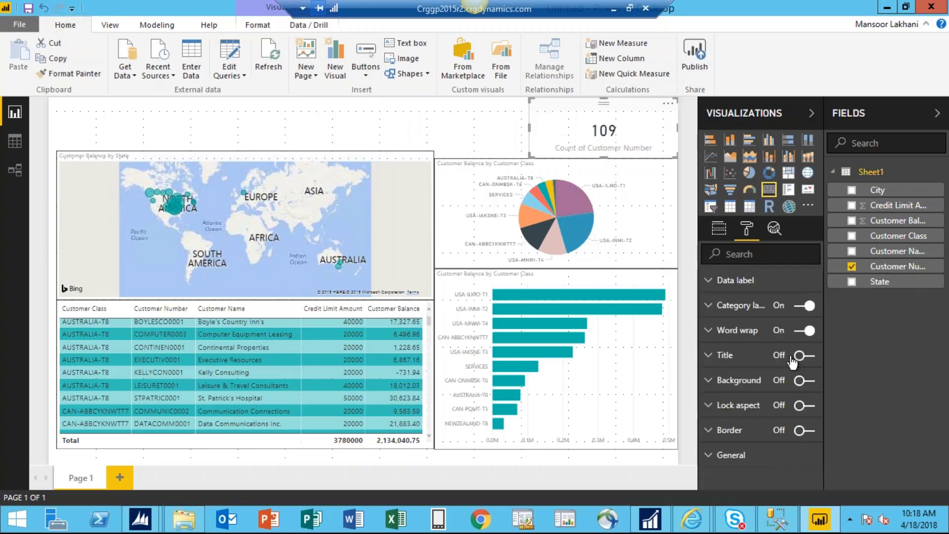
{"action": "left_click", "coordinate": [805, 429]}
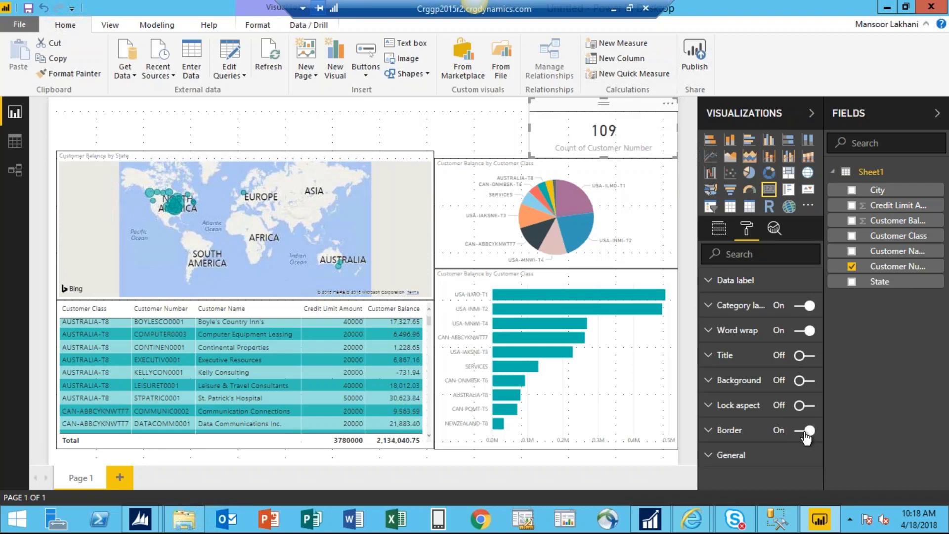
{"action": "left_click", "coordinate": [478, 129]}
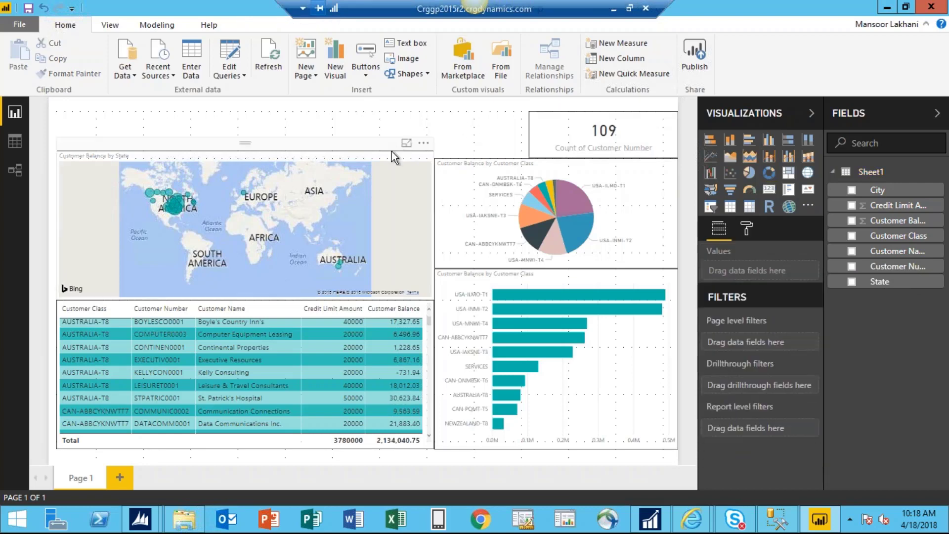
- Lower the upper edge of the Customer Balance by State map to line up with the pie chart's upper edge
{"action": "left_click", "coordinate": [289, 142]}
{"action": "left_click_drag", "start_coordinate": [245, 138], "coordinate": [245, 158]}
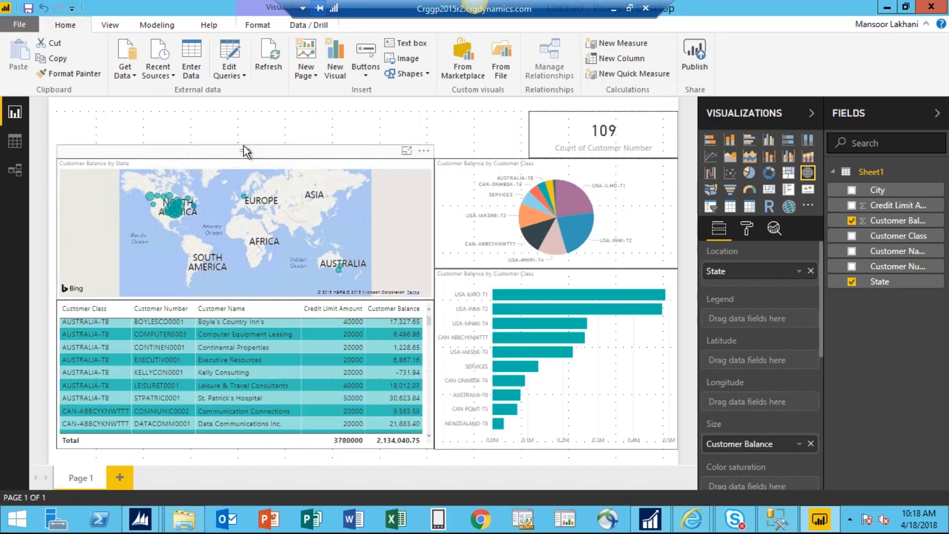
{"action": "left_click", "coordinate": [152, 116]}
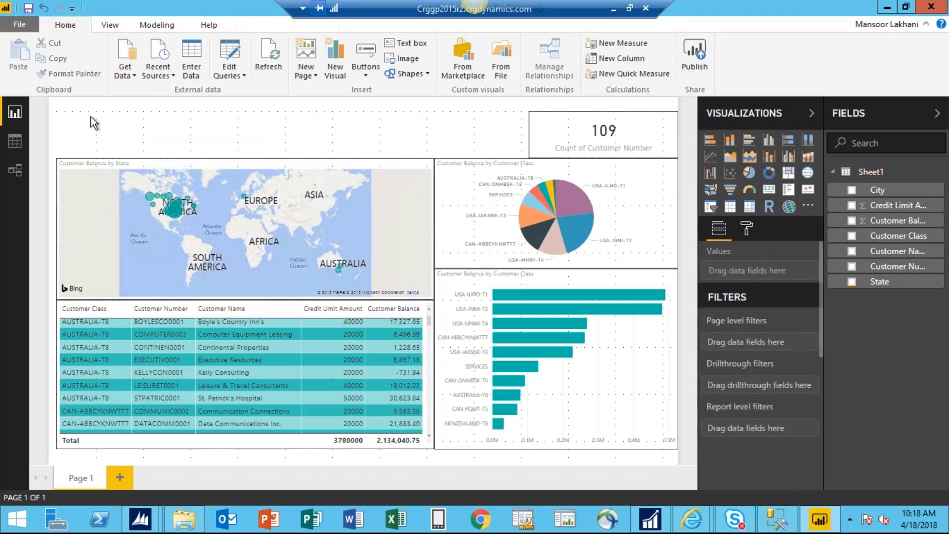
- Insert a text box above the map, at the page's upper corner, reading "Customer Blanace Dashboard"
{"action": "left_click", "coordinate": [413, 42]}
{"action": "left_click_drag", "start_coordinate": [180, 156], "coordinate": [132, 91]}
{"action": "left_click", "coordinate": [124, 135]}
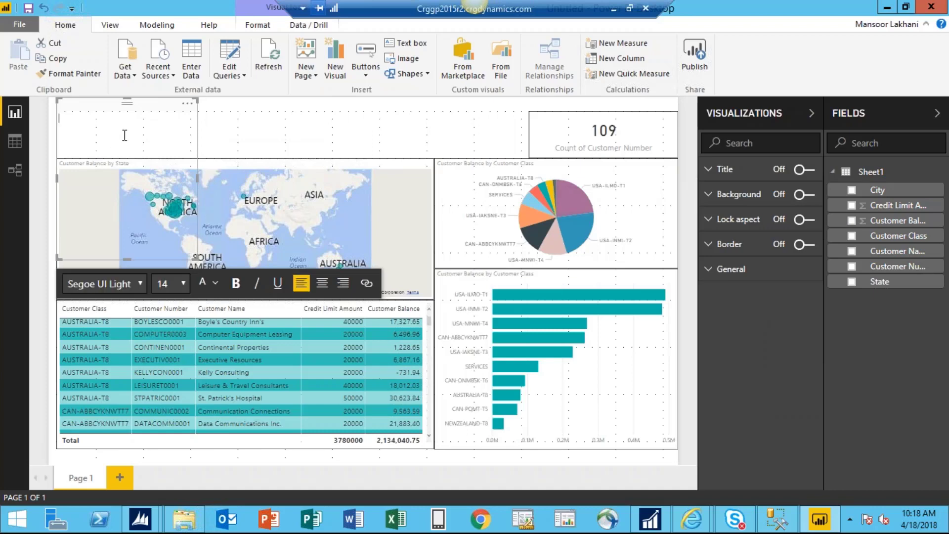
{"action": "type", "text": "Customer Blanace Dashboard"}
- Set the "lanace Dashboard" part of the title text to font size 28
{"action": "left_click_drag", "start_coordinate": [60, 118], "coordinate": [145, 118]}
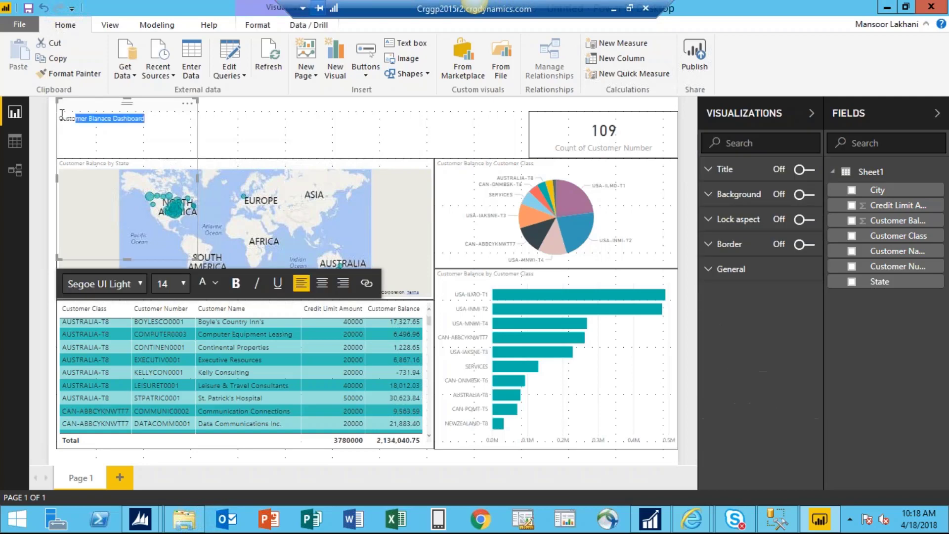
{"action": "left_click", "coordinate": [150, 121]}
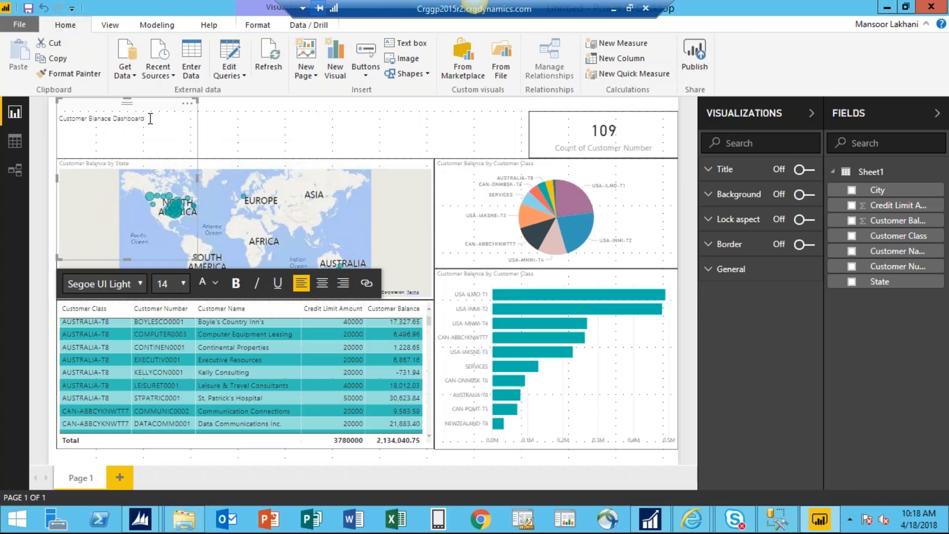
{"action": "left_click_drag", "start_coordinate": [146, 119], "coordinate": [94, 118]}
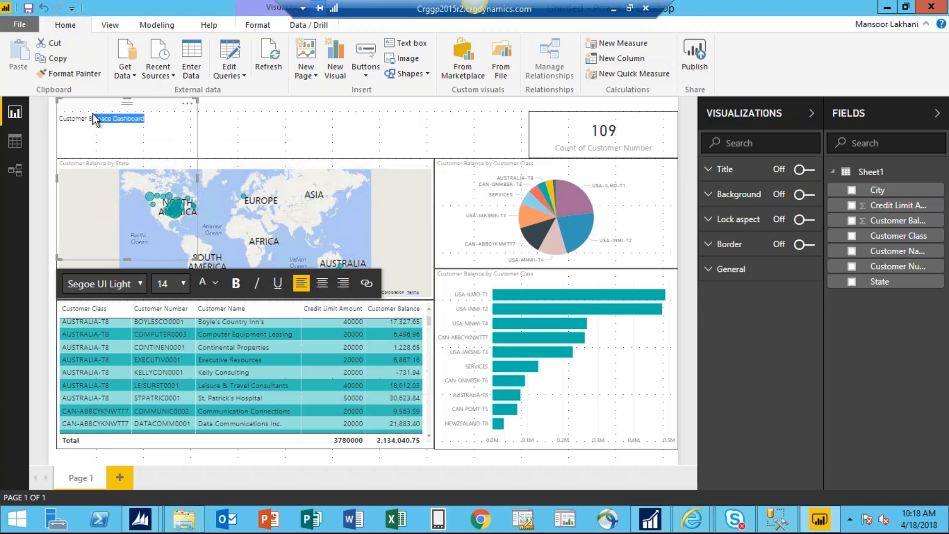
{"action": "left_click", "coordinate": [183, 283]}
{"action": "left_click", "coordinate": [167, 155]}
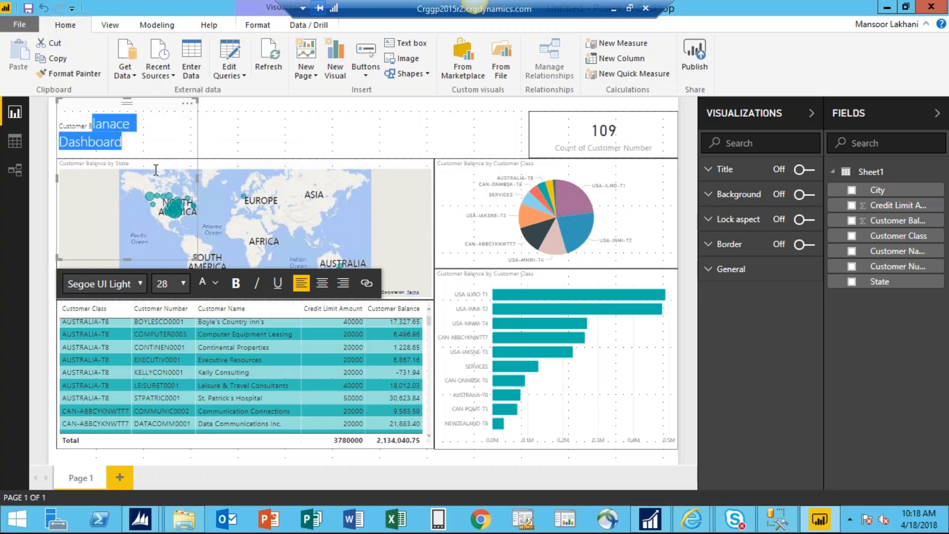
- Widen the title text box and set the title text to font size 20
{"action": "left_click_drag", "start_coordinate": [196, 178], "coordinate": [285, 183]}
{"action": "triple_click", "coordinate": [213, 123]}
{"action": "key", "text": "ctrl+a"}
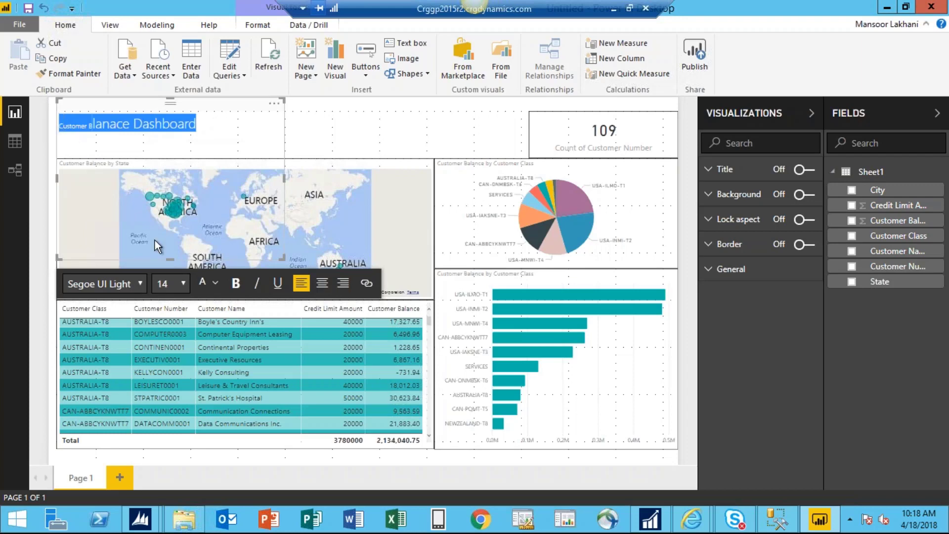
{"action": "key", "text": "Escape"}
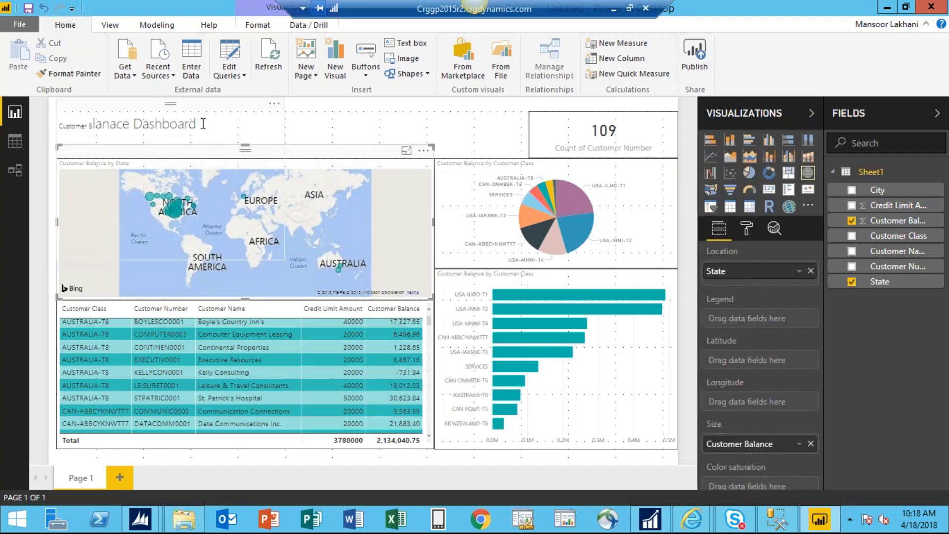
{"action": "triple_click", "coordinate": [61, 123]}
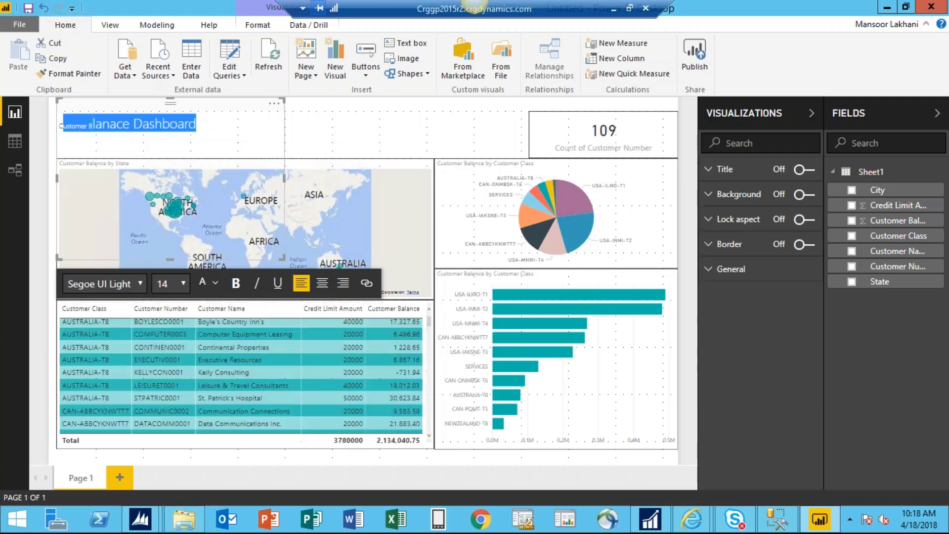
{"action": "left_click", "coordinate": [182, 282]}
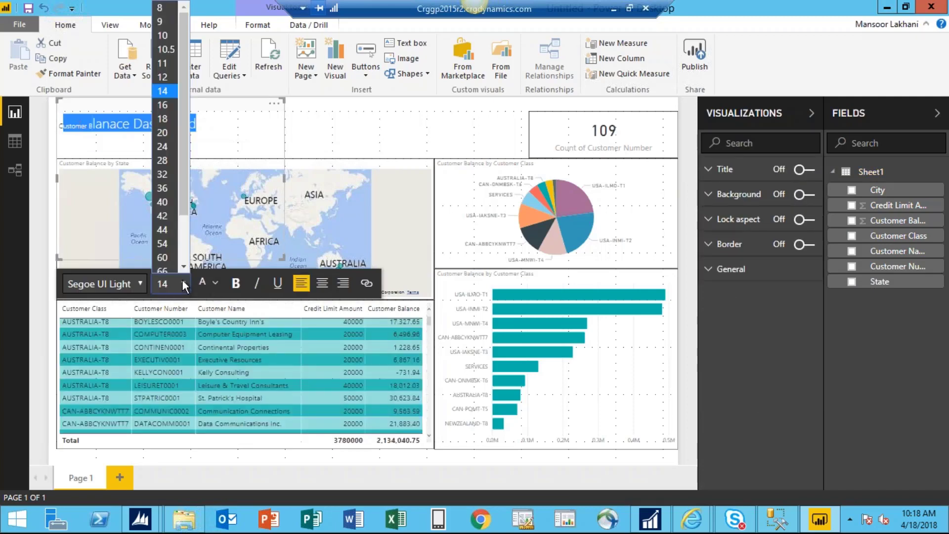
{"action": "left_click", "coordinate": [163, 133]}
- Replace the beginning of the title so that it reads "Customer Balanace Dashboard"
{"action": "left_click", "coordinate": [62, 121]}
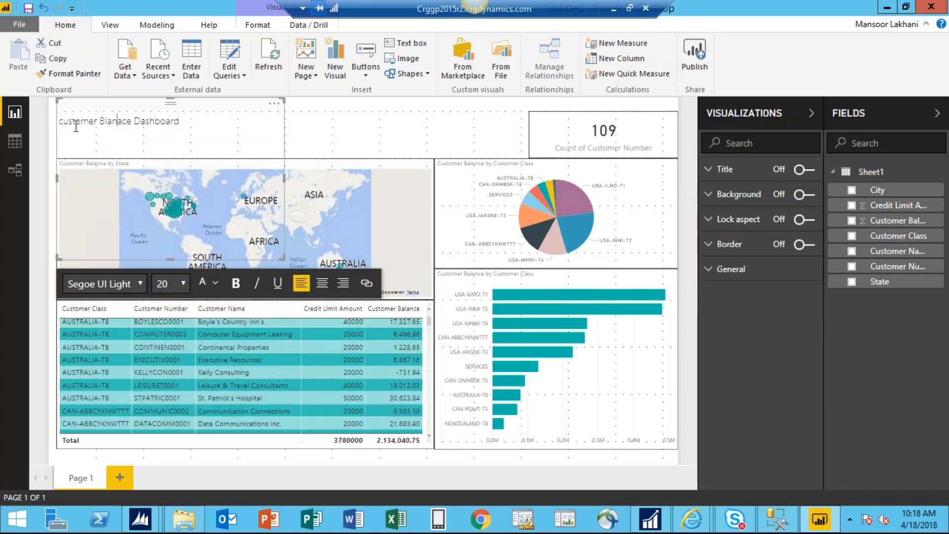
{"action": "key", "text": "Delete"}
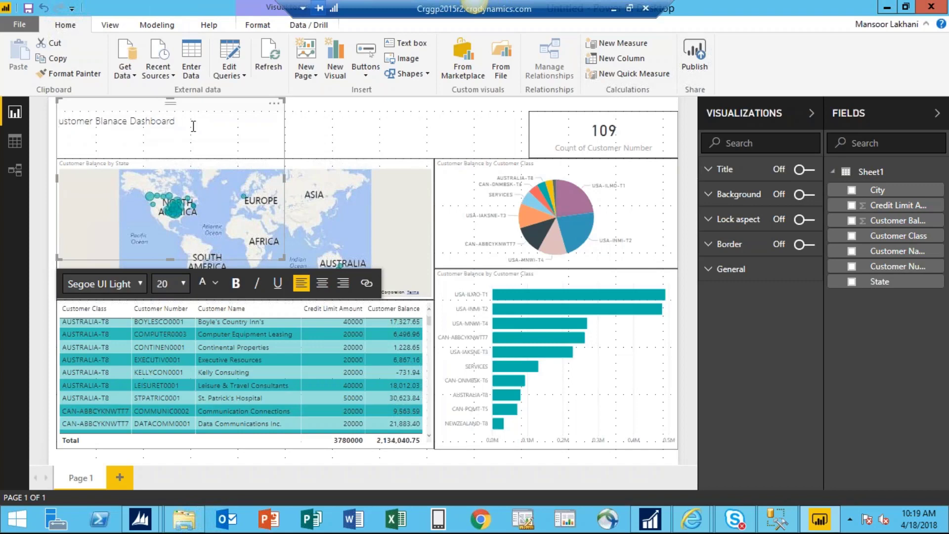
{"action": "key", "text": "Delete"}
{"action": "key", "text": "Delete"}
{"action": "key", "text": "Delete"}
{"action": "key", "text": "Delete"}
{"action": "key", "text": "Delete"}
{"action": "key", "text": "Delete"}
{"action": "key", "text": "Delete"}
{"action": "key", "text": "Delete"}
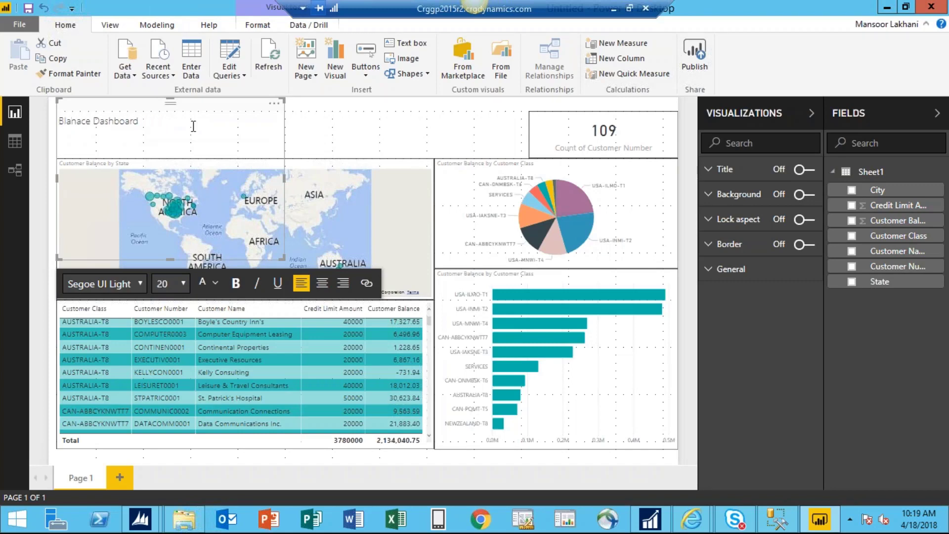
{"action": "key", "text": "Delete"}
{"action": "type", "text": "Customer Ba"}
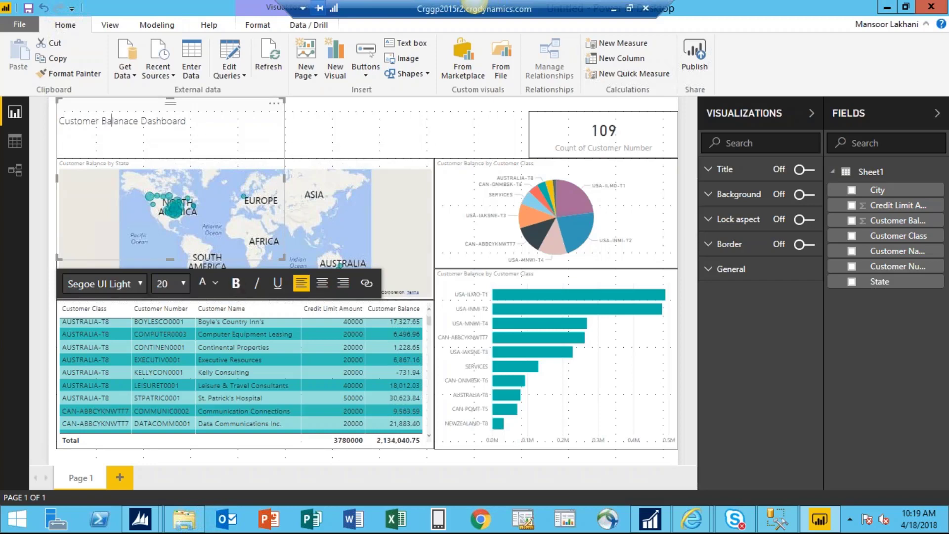
- Make the whole dashboard title bold
{"action": "key", "text": "ctrl+b"}
{"action": "left_click_drag", "start_coordinate": [187, 111], "coordinate": [52, 121]}
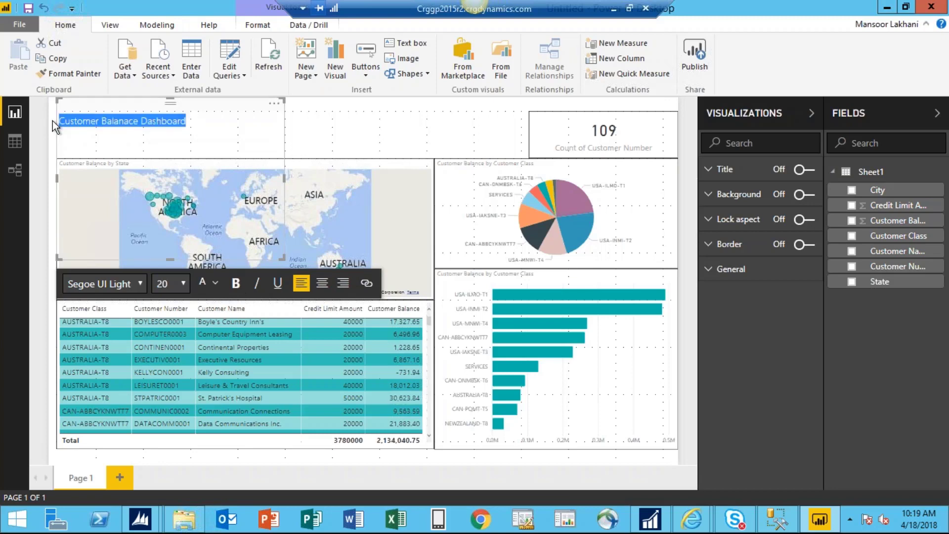
{"action": "left_click", "coordinate": [235, 282]}
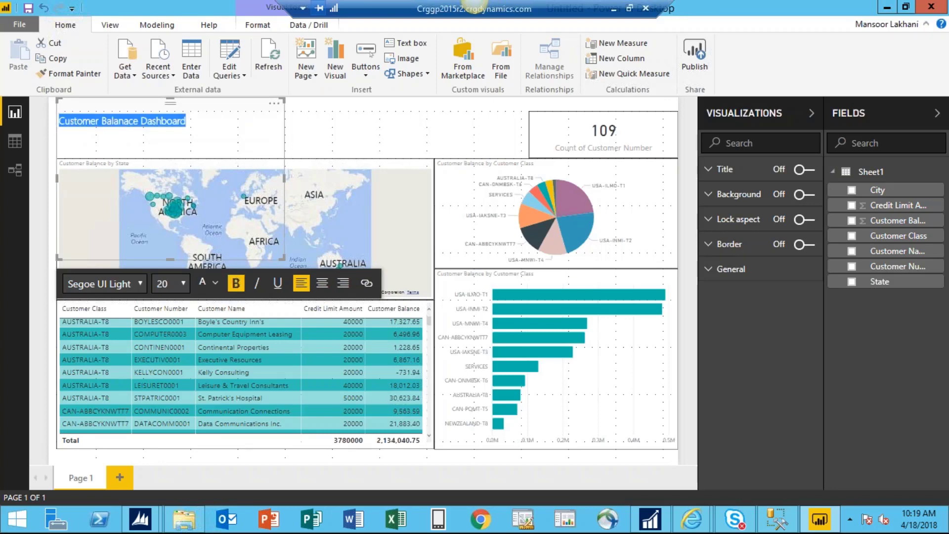
{"action": "left_click_drag", "start_coordinate": [283, 178], "coordinate": [457, 178]}
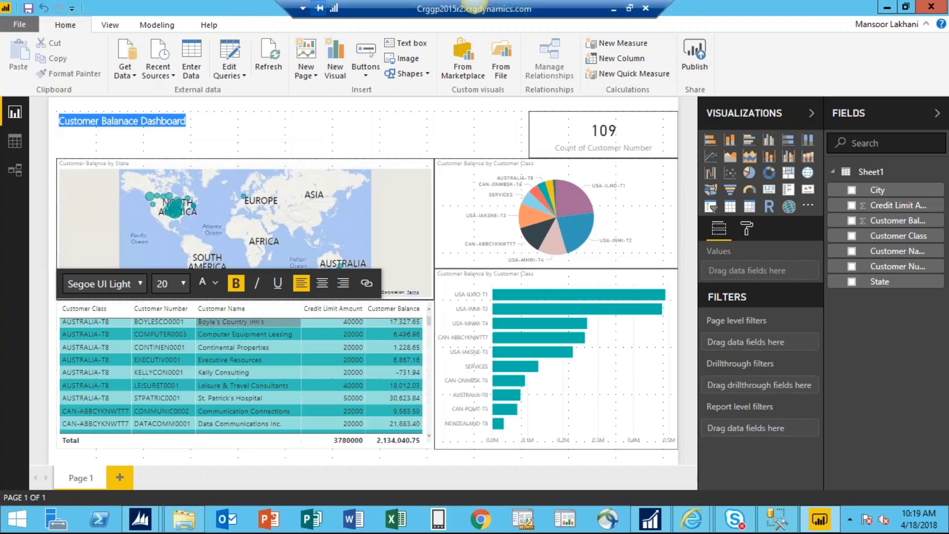
- Save the report as a Power BI file named customerbalancedashboard in the PowerBIDemo folder
{"action": "left_click", "coordinate": [18, 26]}
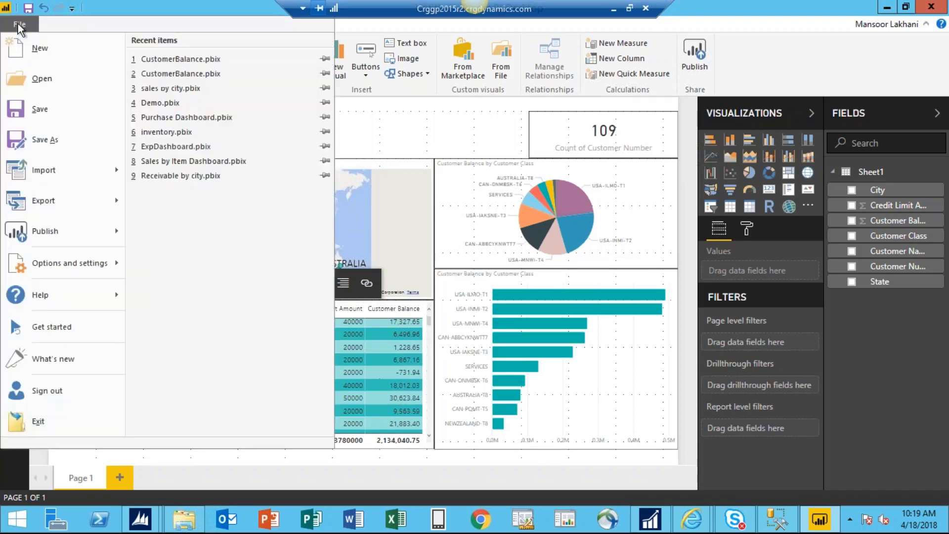
{"action": "left_click", "coordinate": [47, 141]}
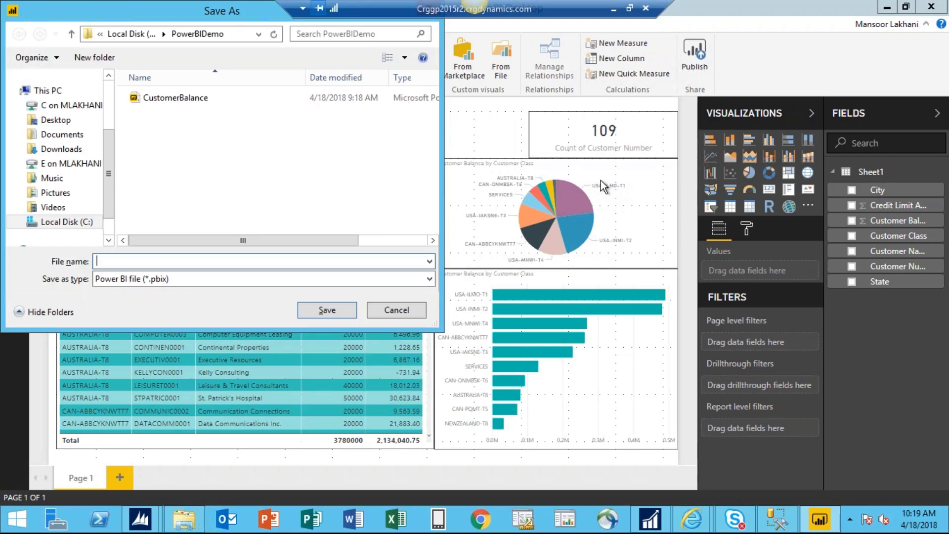
{"action": "type", "text": "custom"}
{"action": "key", "text": "BackSpace"}
{"action": "key", "text": "BackSpace"}
{"action": "key", "text": "BackSpace"}
{"action": "key", "text": "BackSpace"}
{"action": "key", "text": "BackSpace"}
{"action": "key", "text": "BackSpace"}
{"action": "type", "text": "cust"}
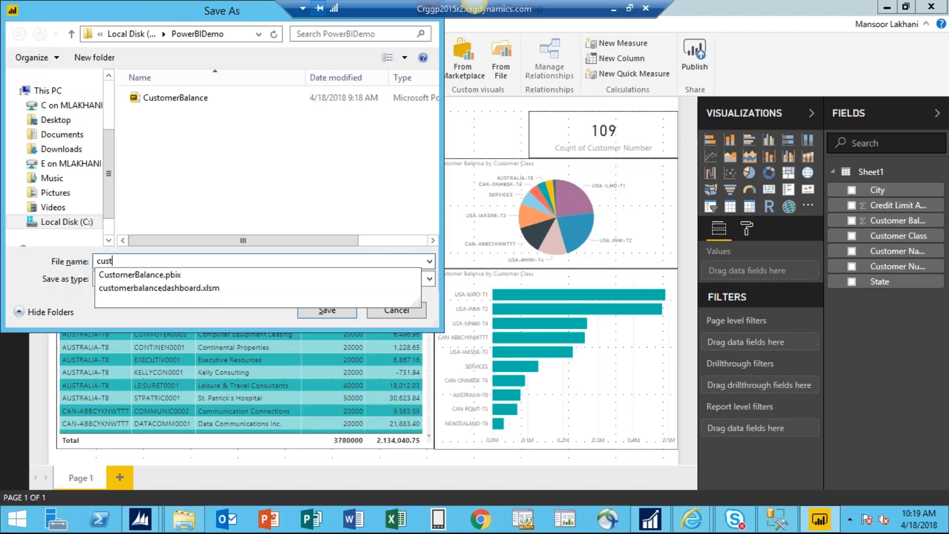
{"action": "type", "text": "omerbalancedashboard"}
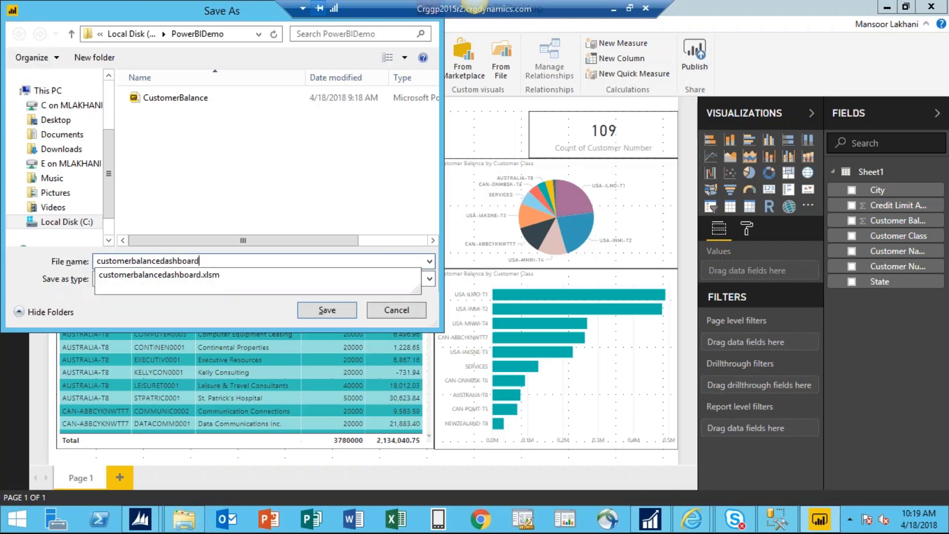
{"action": "left_click", "coordinate": [350, 310]}
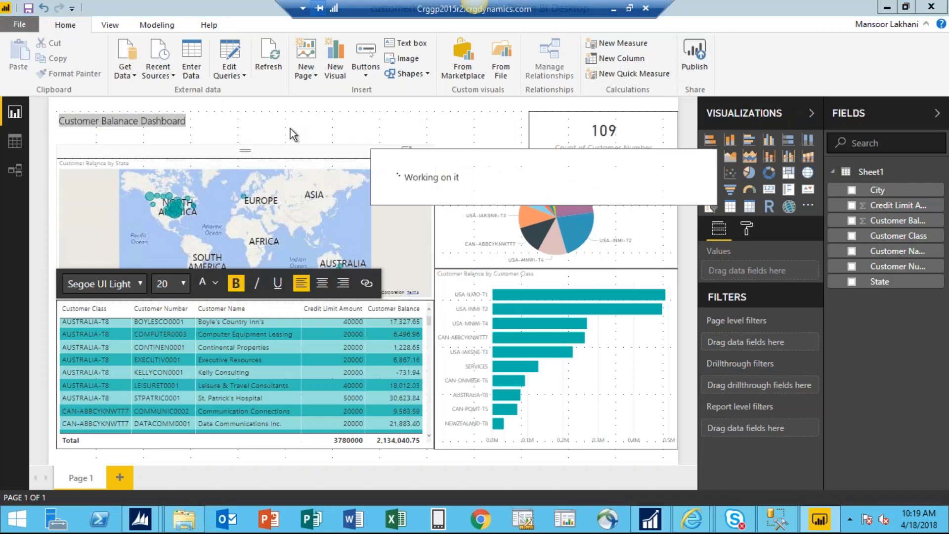
{"action": "left_click", "coordinate": [501, 124]}
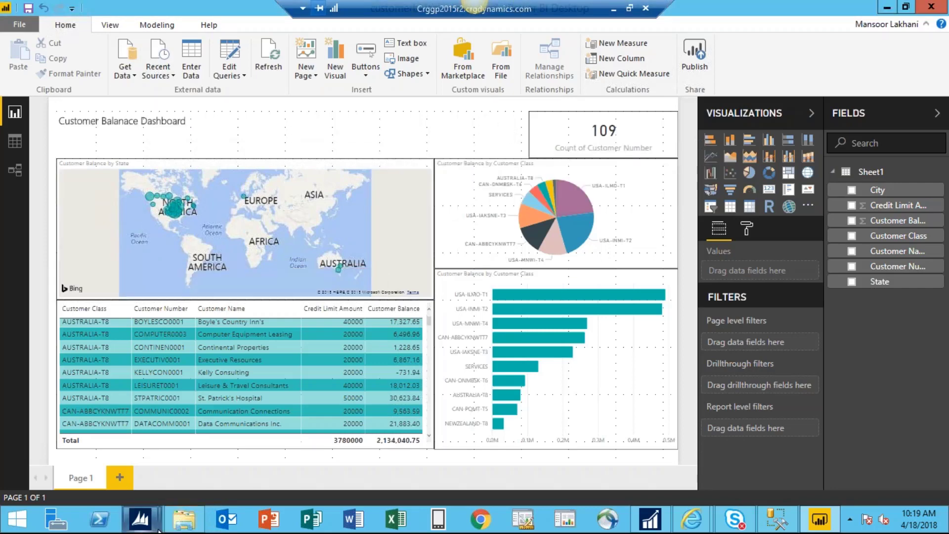
- Switch to Microsoft Dynamics GP and open the Customer Maintenance window from the sales cards
{"action": "mouse_move", "coordinate": [140, 519]}
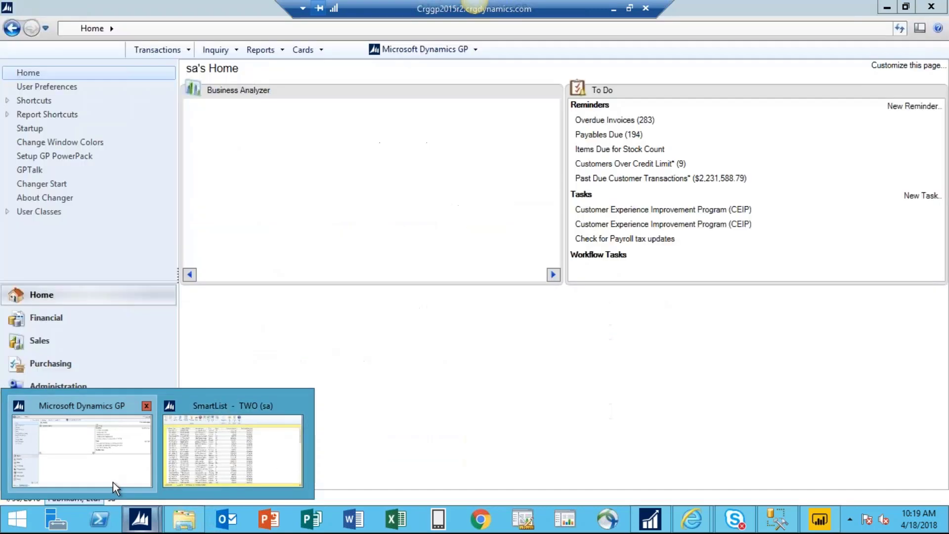
{"action": "left_click", "coordinate": [112, 481]}
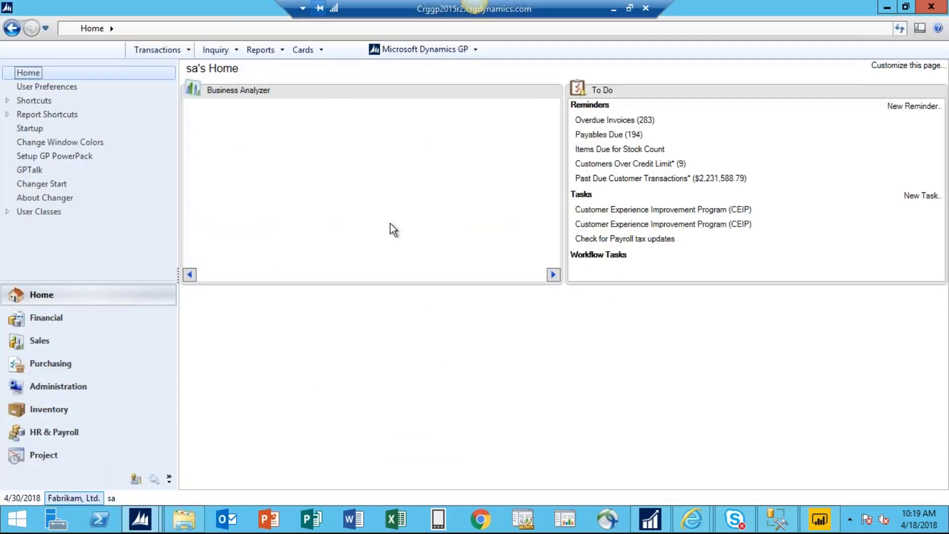
{"action": "left_click", "coordinate": [300, 51]}
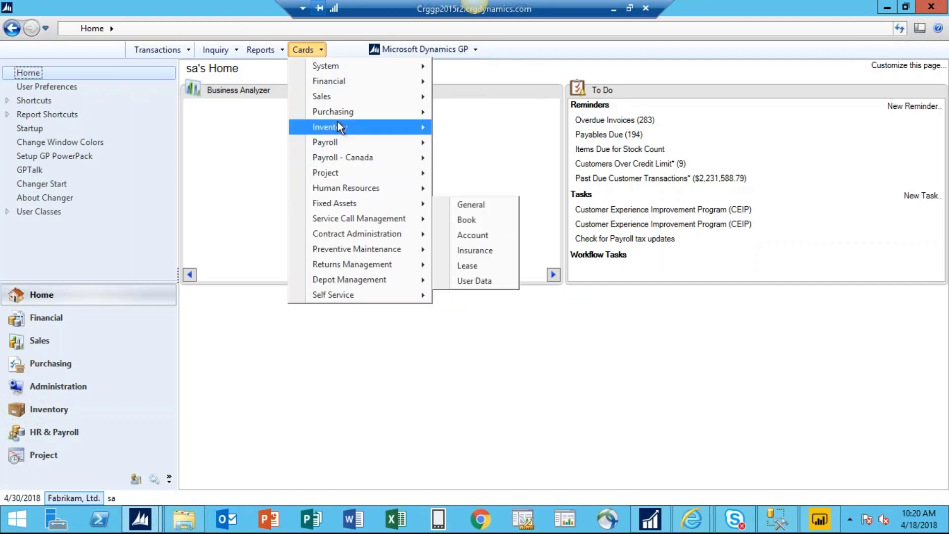
{"action": "mouse_move", "coordinate": [340, 96]}
{"action": "left_click", "coordinate": [491, 92]}
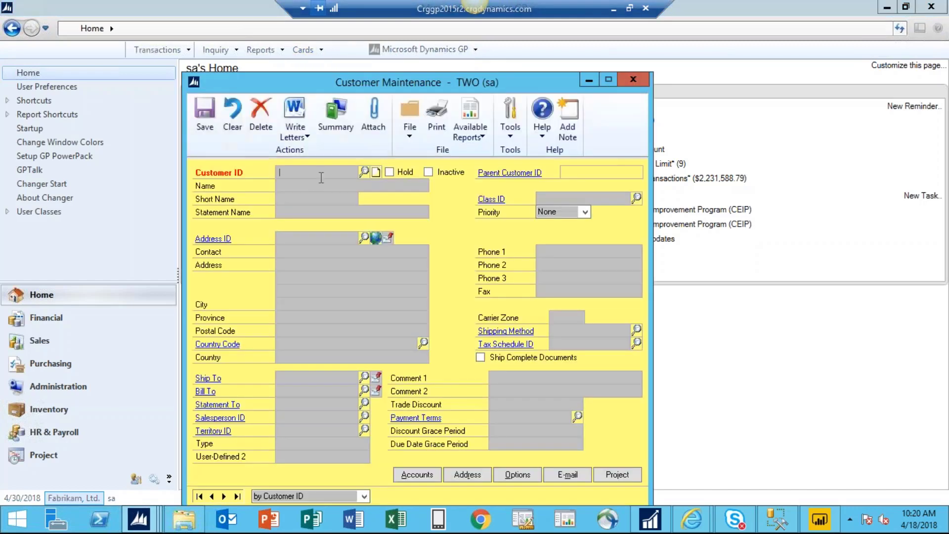
- Enter the new customer's ID and set the customer name to demo 2, keeping it as short and statement name
{"action": "type", "text": "DEMO"}
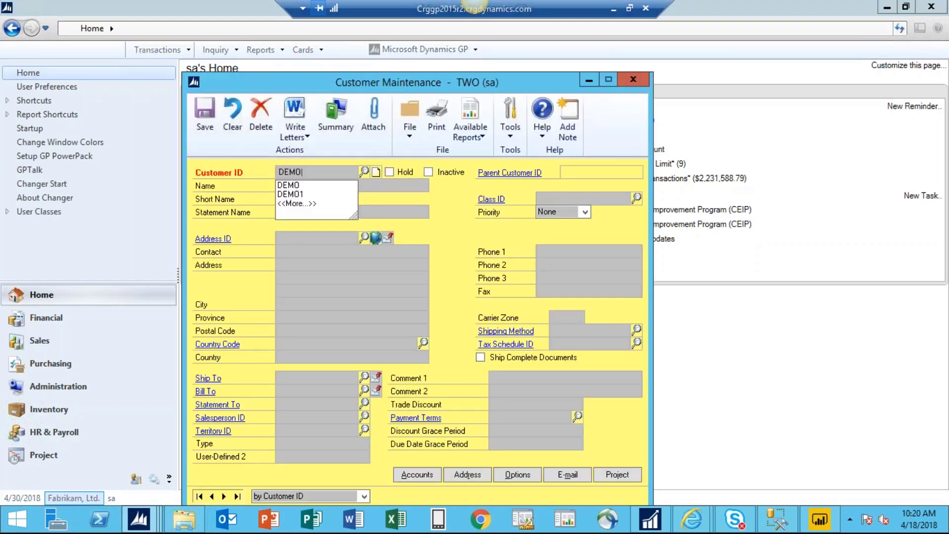
{"action": "type", "text": "2"}
{"action": "key", "text": "Tab"}
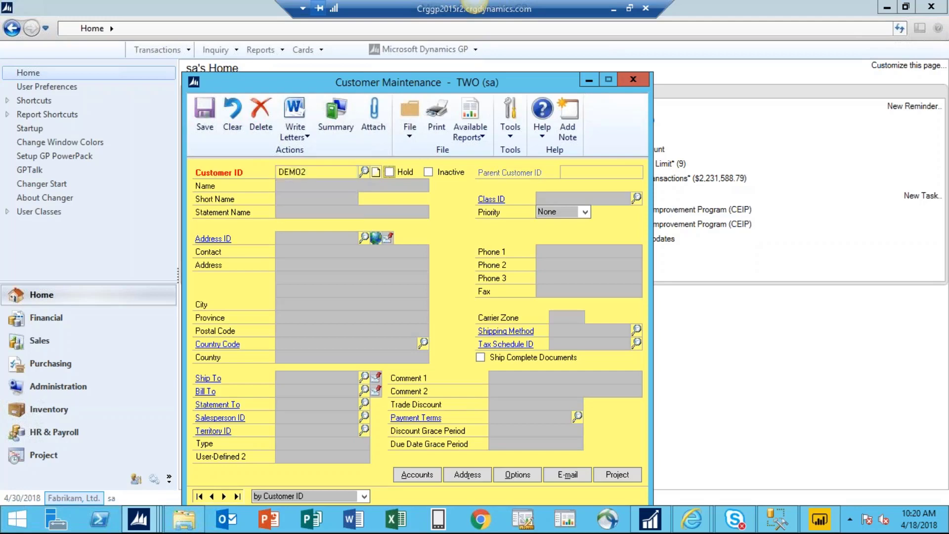
{"action": "key", "text": "Tab"}
{"action": "left_click", "coordinate": [291, 185]}
{"action": "type", "text": "demo 2"}
{"action": "key", "text": "Tab"}
{"action": "key", "text": "Tab"}
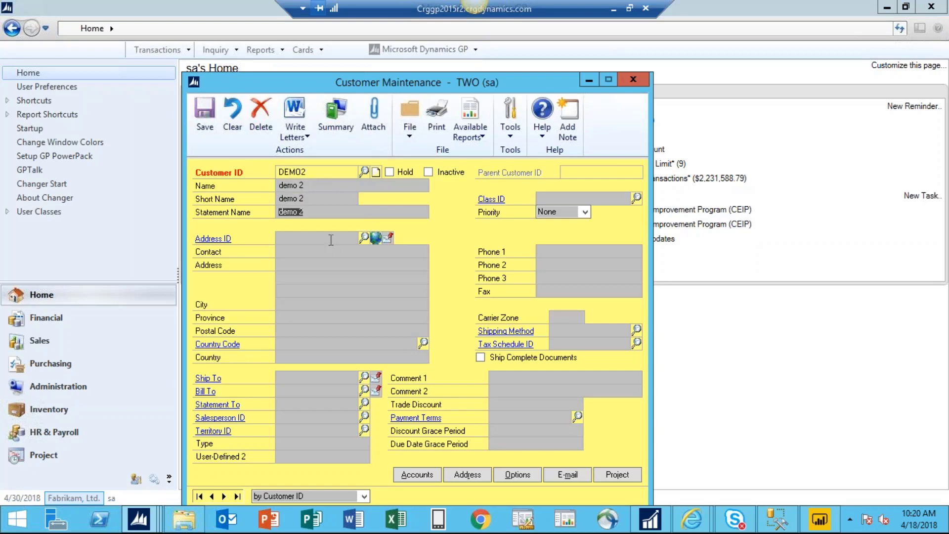
- Set the address ID to PRIMARY and fill in the customer's street address, city and province
{"action": "left_click", "coordinate": [331, 238]}
{"action": "type", "text": "PRIMA"}
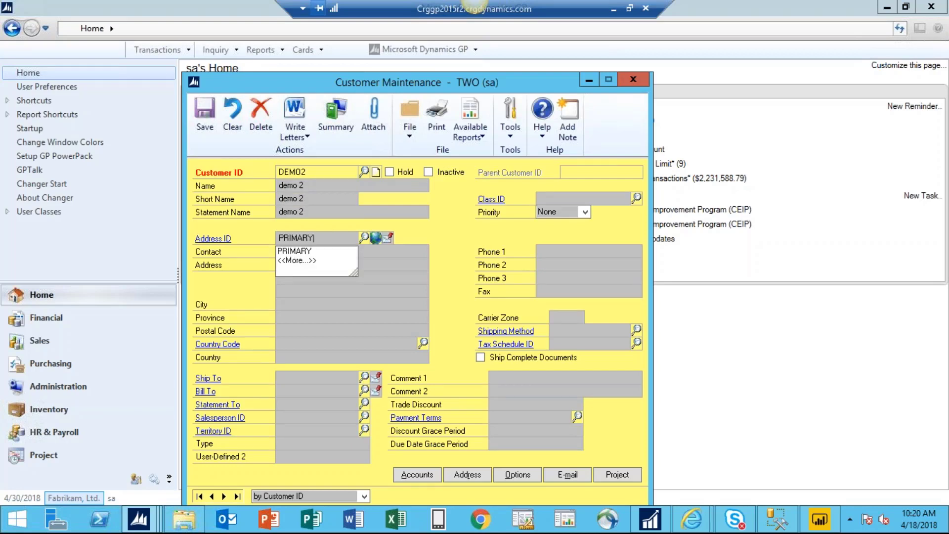
{"action": "type", "text": "RY"}
{"action": "key", "text": "Tab"}
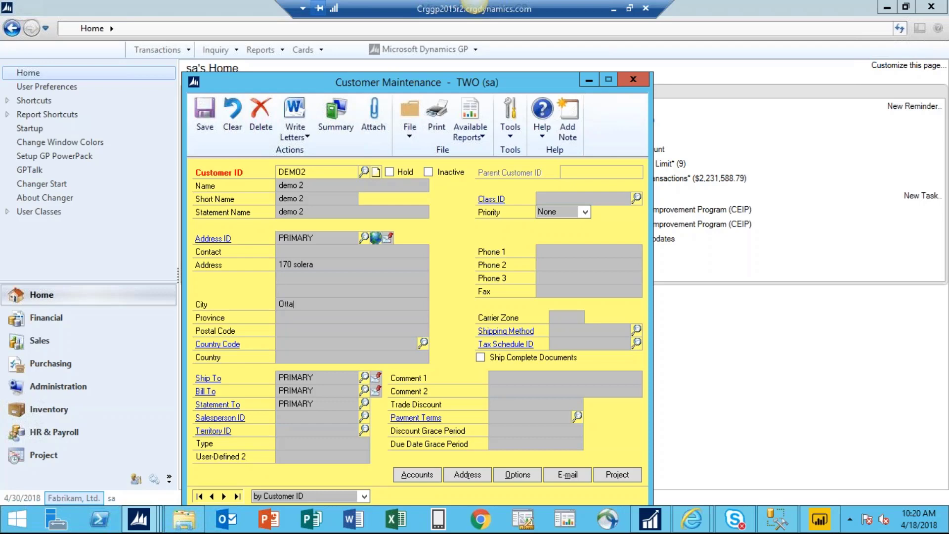
{"action": "type", "text": "N"}
- Assign the customer to the SERVICES class, save the record and close the Customer Maintenance window
{"action": "left_click", "coordinate": [561, 198]}
{"action": "type", "text": "SER"}
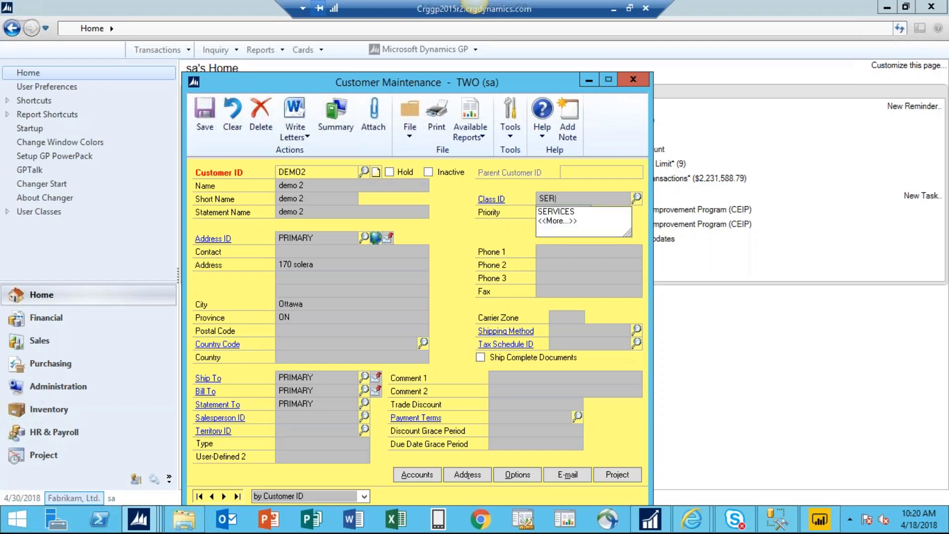
{"action": "key", "text": "Down"}
{"action": "key", "text": "Return"}
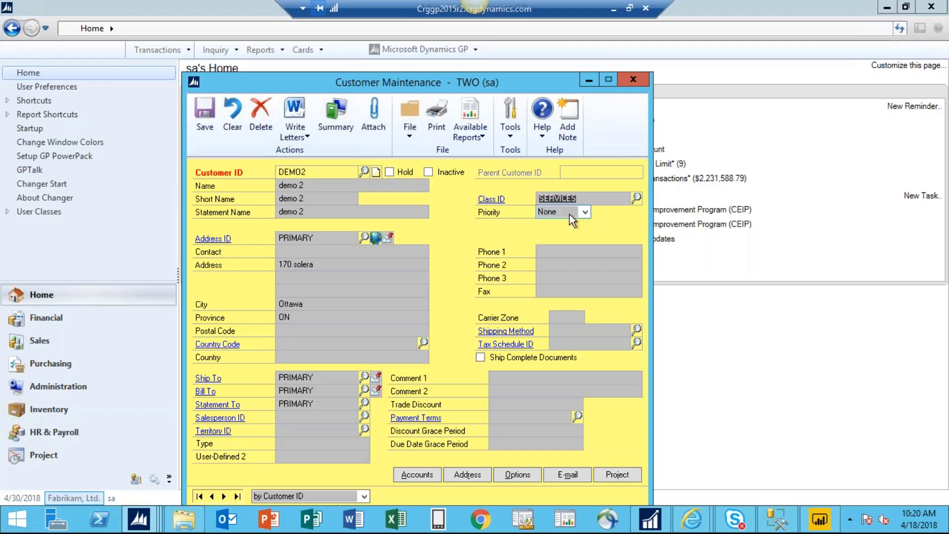
{"action": "left_click", "coordinate": [209, 110]}
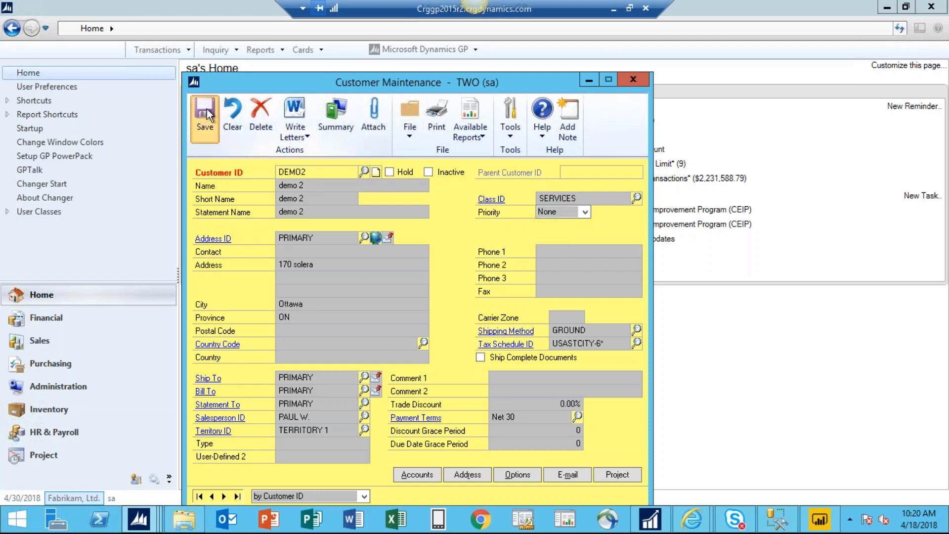
{"action": "left_click", "coordinate": [639, 84]}
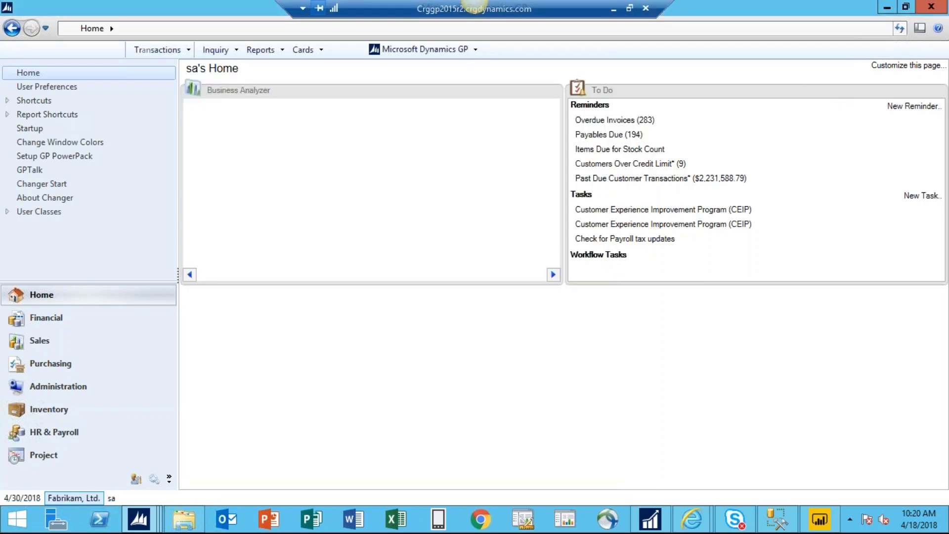
- Bring up SmartList, refresh the CustomerBalanceDashboard list and export it to Excel with the customerbalancedashboard export
{"action": "left_click", "coordinate": [405, 52]}
{"action": "left_click", "coordinate": [417, 149]}
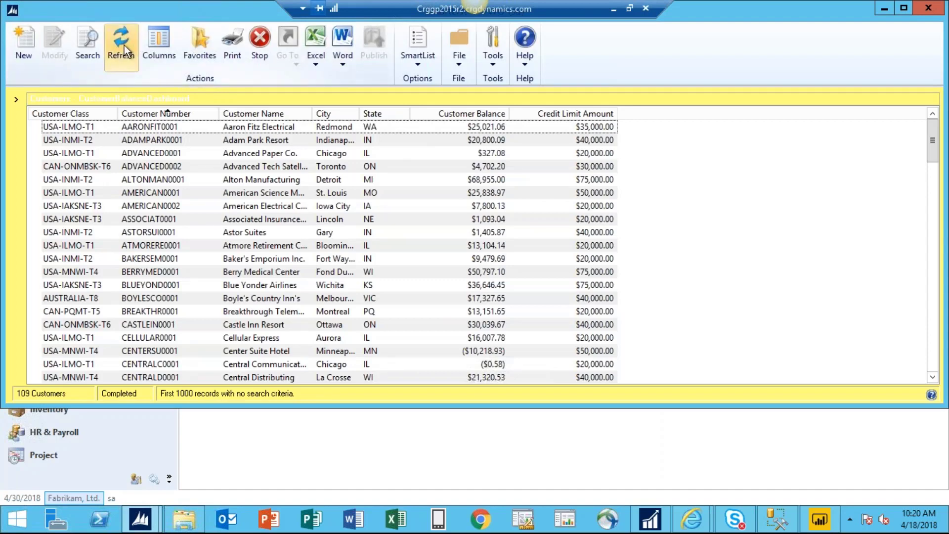
{"action": "left_click", "coordinate": [124, 45]}
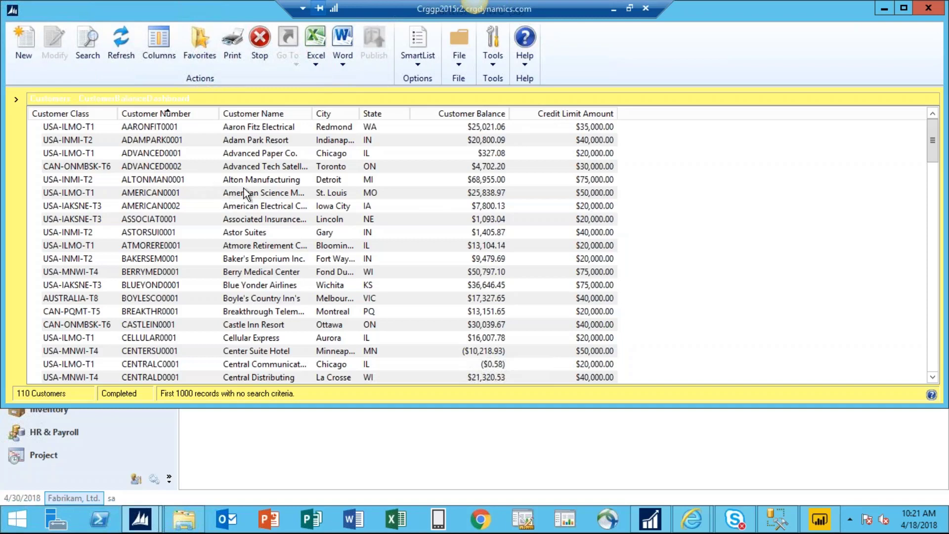
{"action": "left_click", "coordinate": [316, 66]}
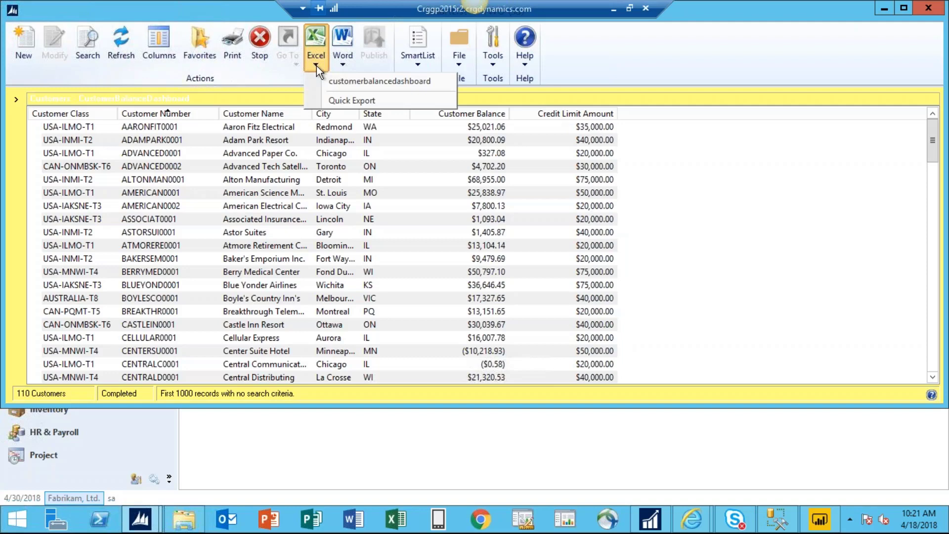
{"action": "left_click", "coordinate": [398, 80]}
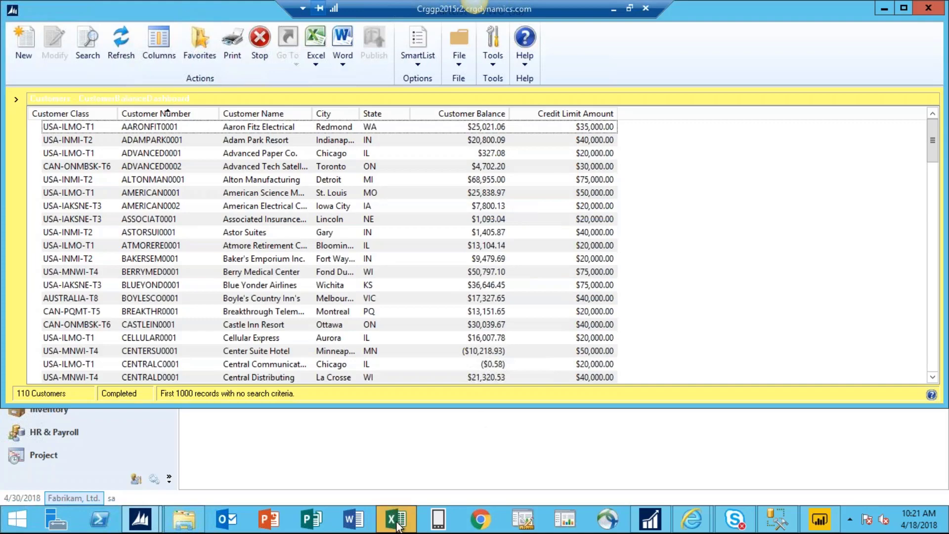
- Locate the new demo 2 customer's row in the exported Excel workbook, and close the workbook, saving its changes
{"action": "left_click", "coordinate": [398, 523]}
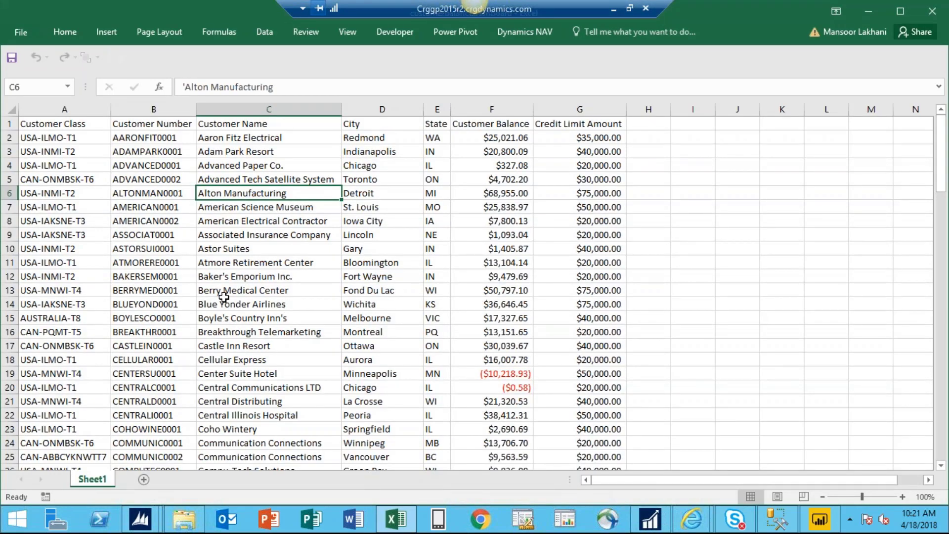
{"action": "left_click", "coordinate": [186, 295]}
{"action": "scroll", "coordinate": [187, 295], "scroll_direction": "down", "scroll_amount": 6}
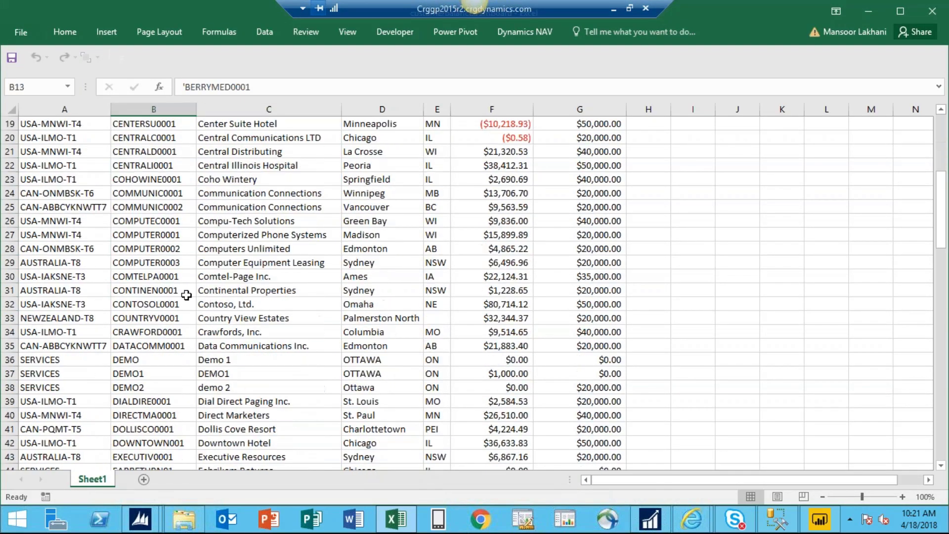
{"action": "scroll", "coordinate": [186, 295], "scroll_direction": "down", "scroll_amount": 3}
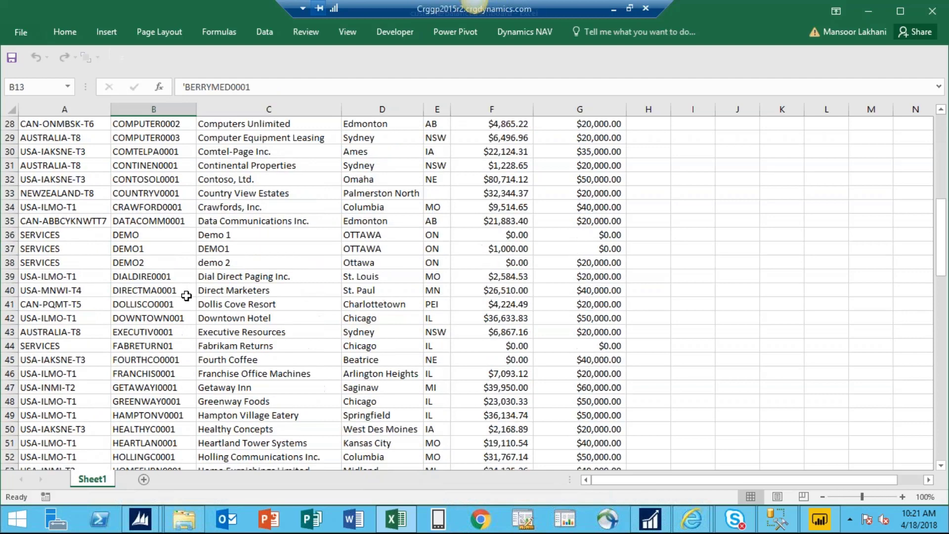
{"action": "left_click", "coordinate": [178, 263]}
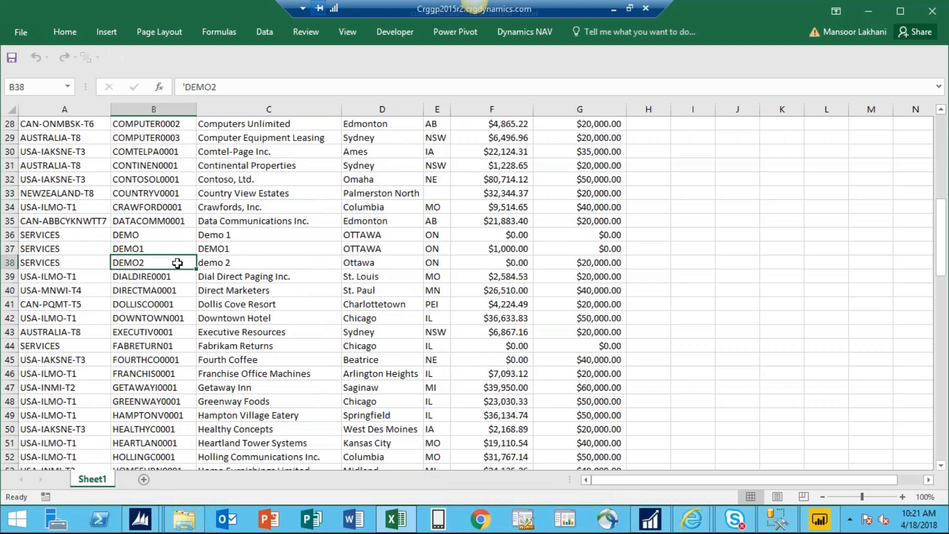
{"action": "left_click", "coordinate": [931, 11]}
{"action": "left_click", "coordinate": [415, 277]}
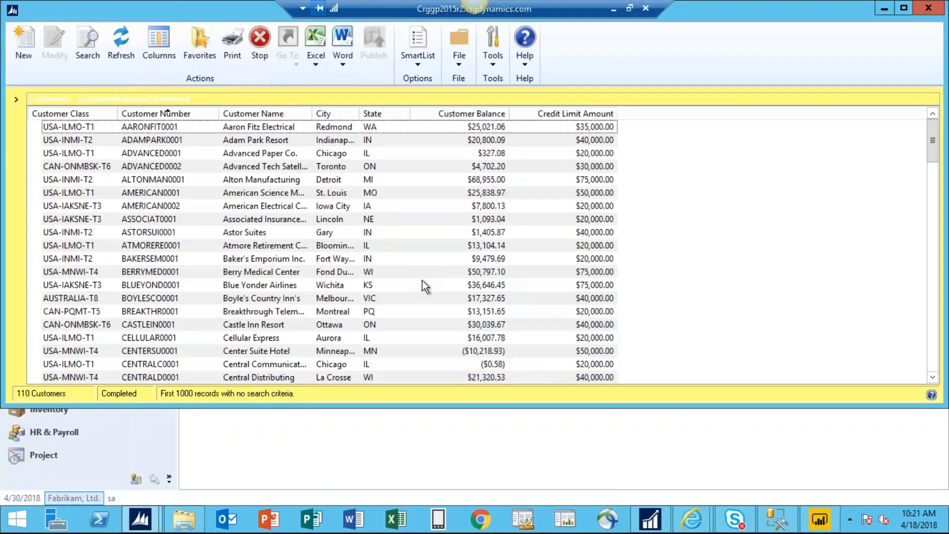
- Switch to Power BI Desktop and refresh the customer balance report's data
{"action": "left_click", "coordinate": [820, 519]}
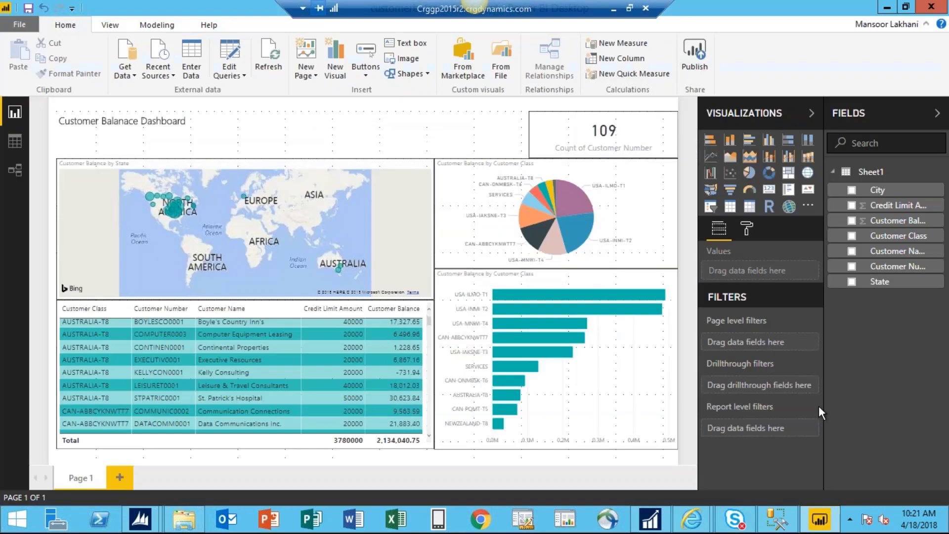
{"action": "left_click", "coordinate": [269, 50]}
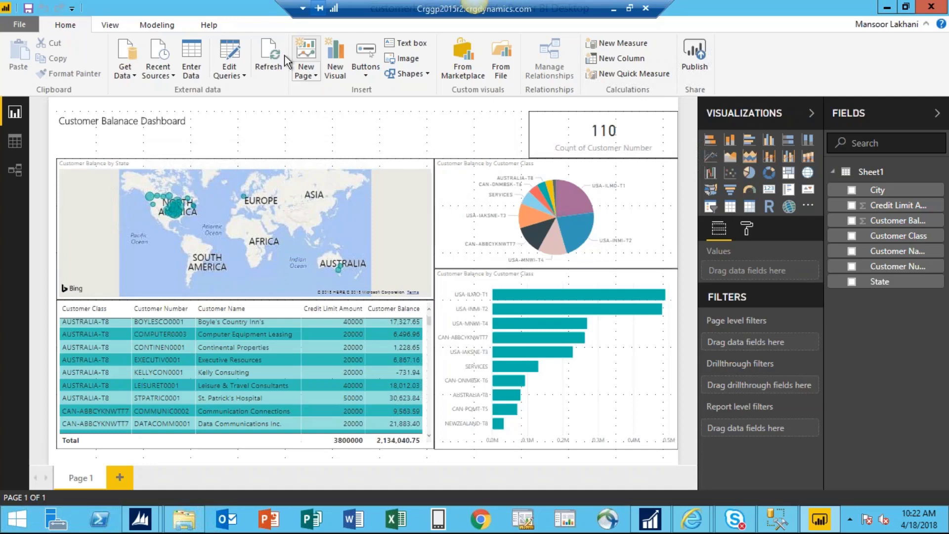
{"action": "left_click", "coordinate": [269, 57]}
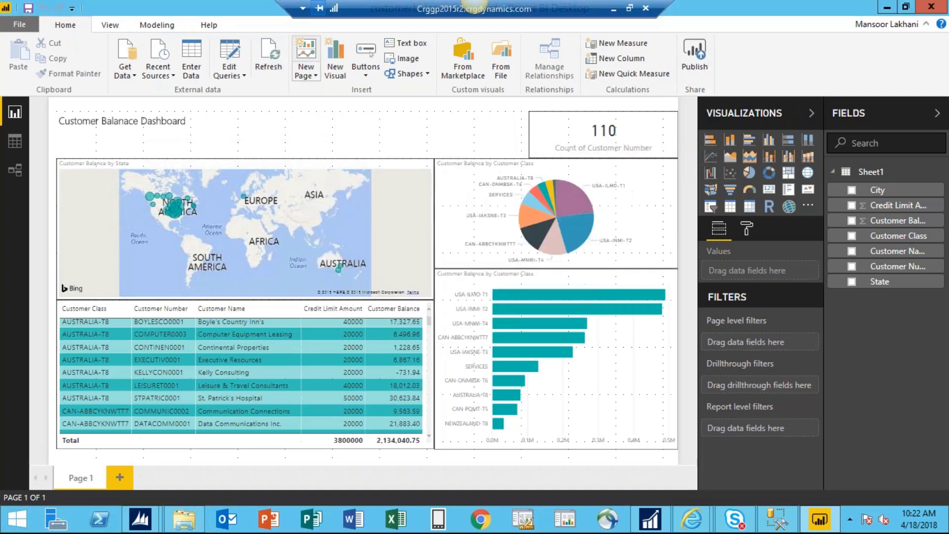
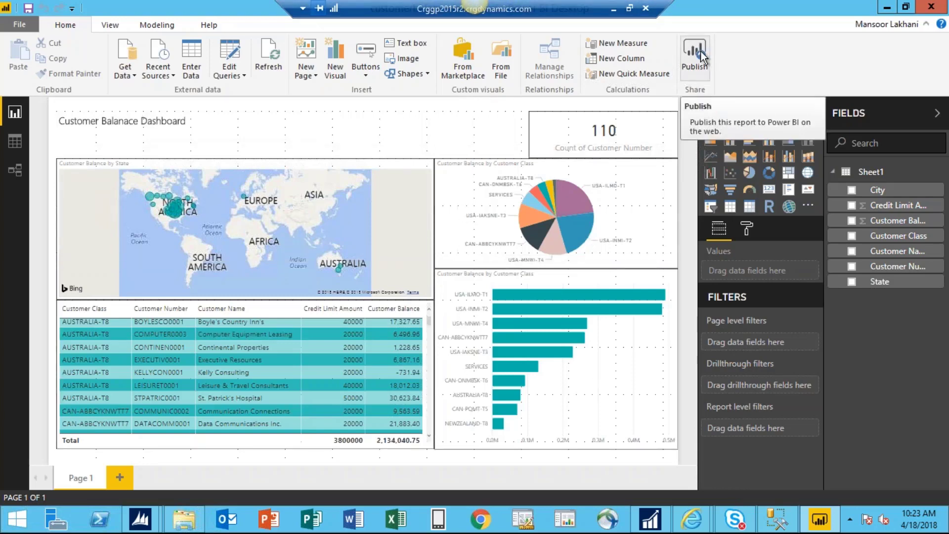
- Publish the report to My workspace in Power BI, saving its changes, and close the publishing message
{"action": "left_click", "coordinate": [700, 52]}
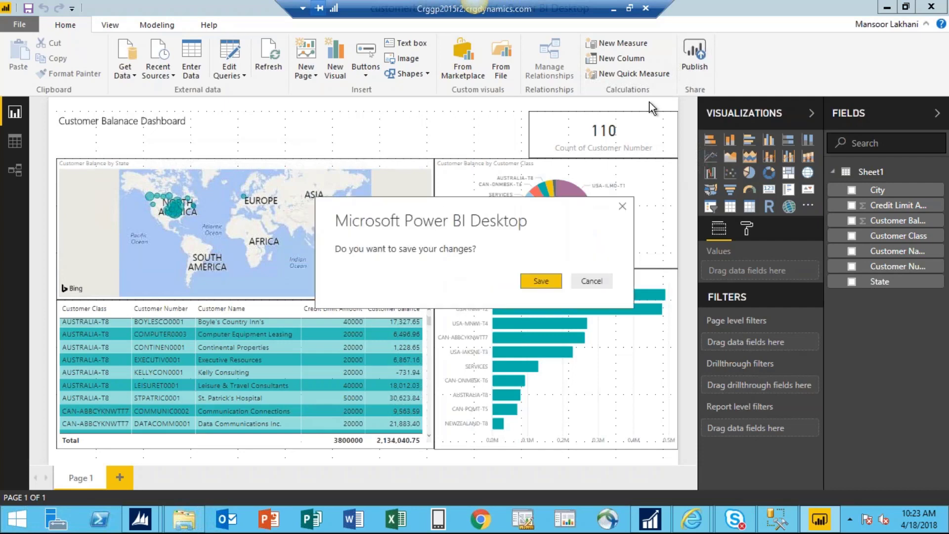
{"action": "left_click", "coordinate": [549, 286]}
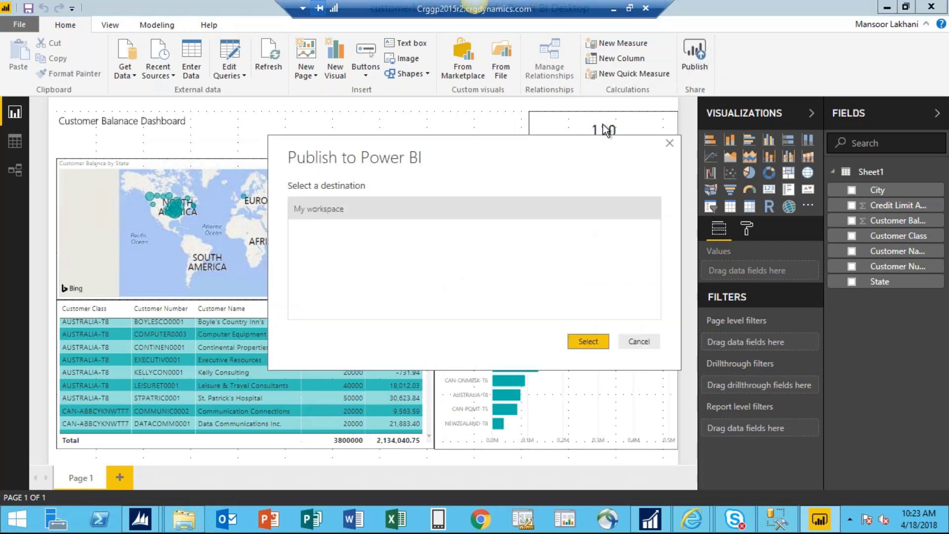
{"action": "left_click", "coordinate": [588, 341]}
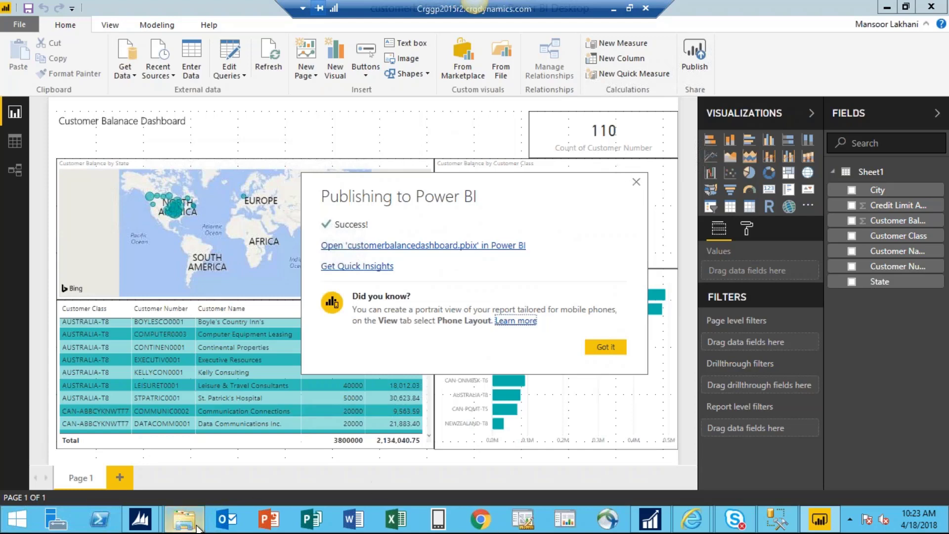
{"action": "mouse_move", "coordinate": [139, 518]}
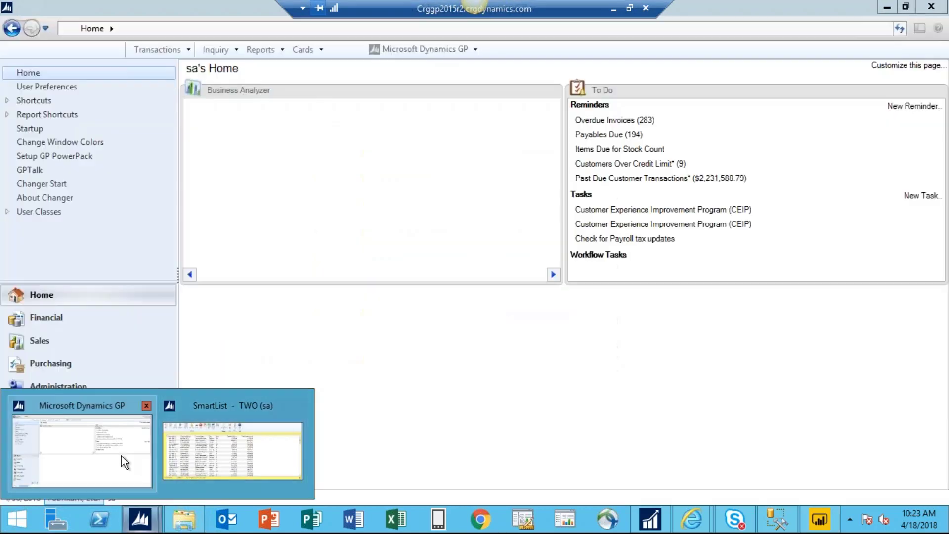
{"action": "mouse_move", "coordinate": [284, 452]}
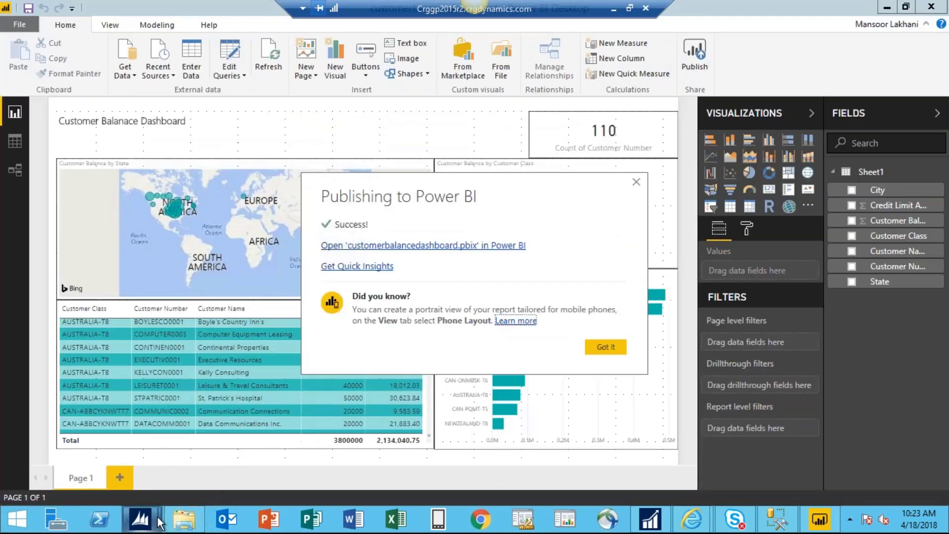
{"action": "left_click", "coordinate": [636, 182]}
- Switch to Microsoft Dynamics GP and display the CustomerBalanceDashboard list from the Sales Customers folder in SmartList
{"action": "key", "text": "alt+Tab"}
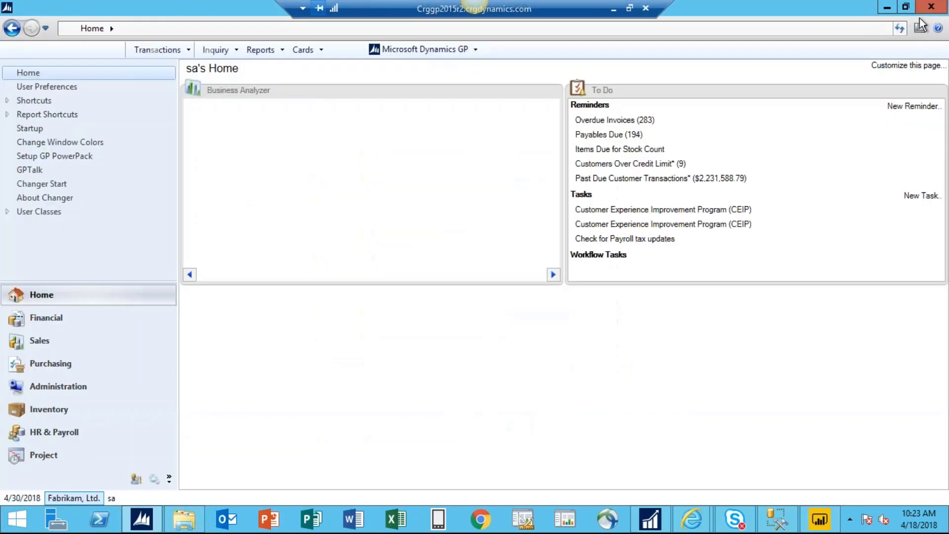
{"action": "left_click", "coordinate": [883, 9]}
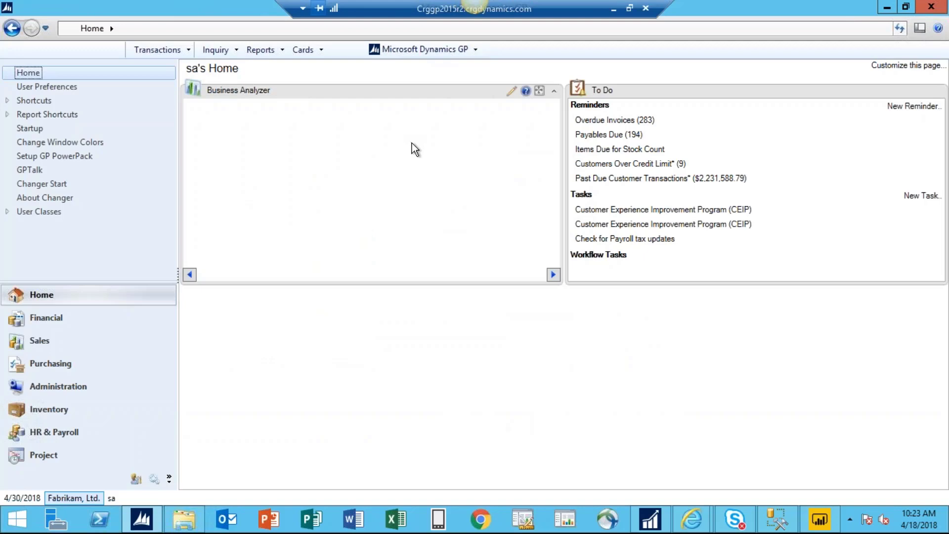
{"action": "left_click", "coordinate": [395, 48]}
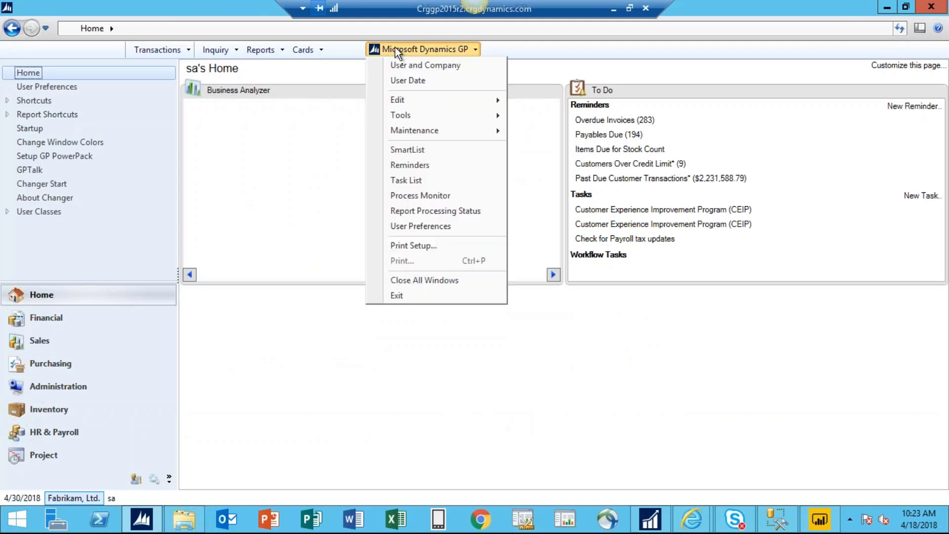
{"action": "left_click", "coordinate": [407, 150]}
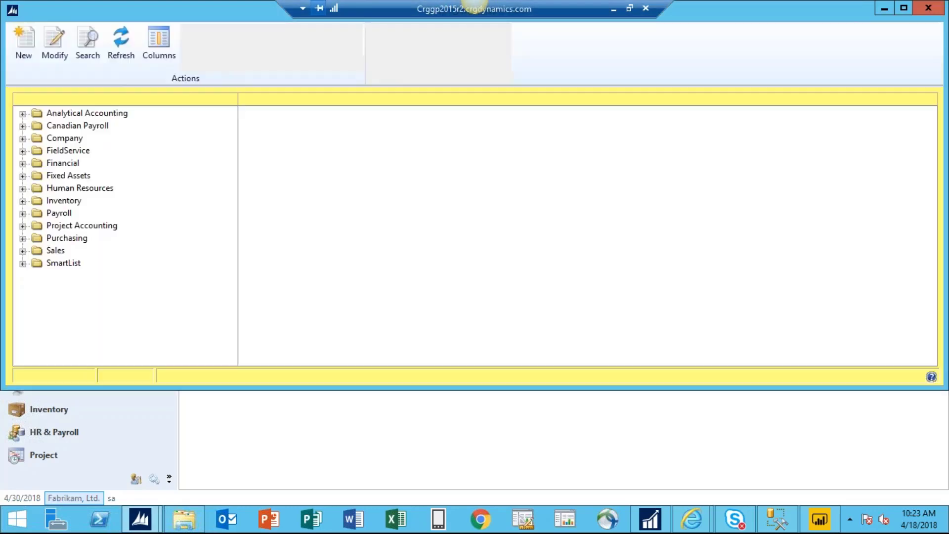
{"action": "left_click", "coordinate": [23, 251]}
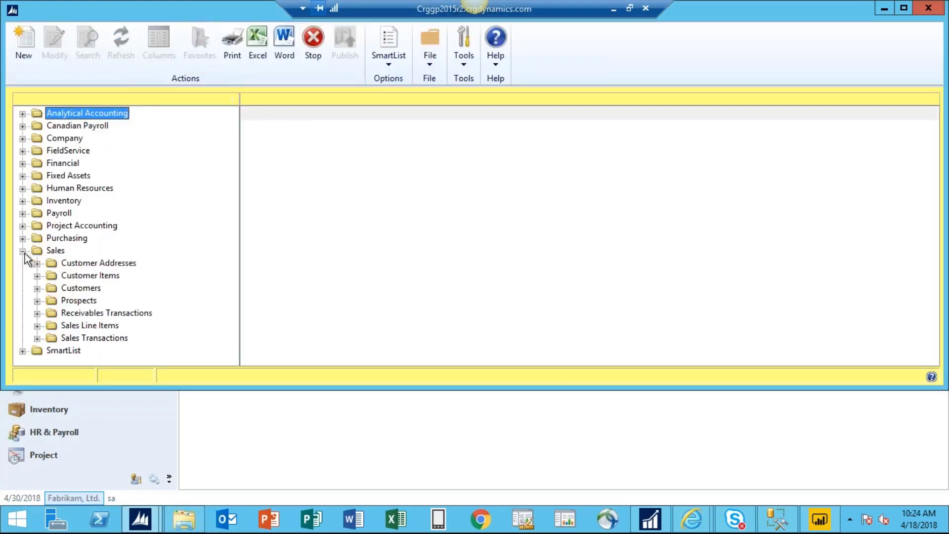
{"action": "left_click", "coordinate": [37, 289]}
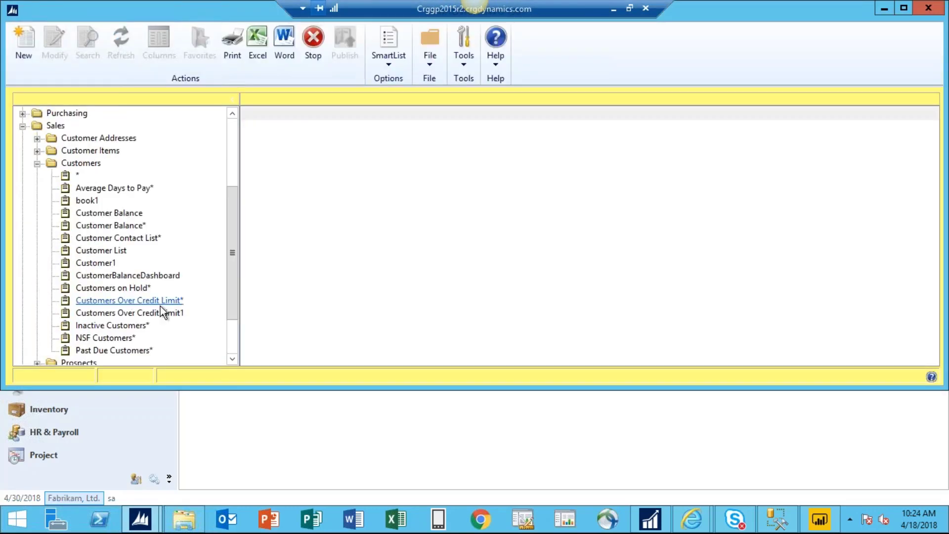
{"action": "left_click", "coordinate": [140, 276]}
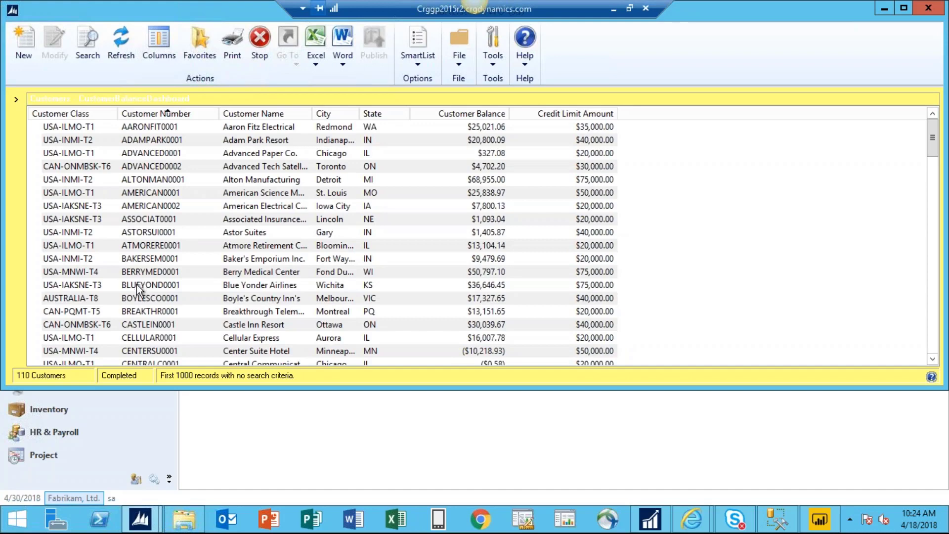
- Export the SmartList to Excel with the customerbalancedashboard export, and close the resulting workbook, saving its changes
{"action": "left_click", "coordinate": [316, 63]}
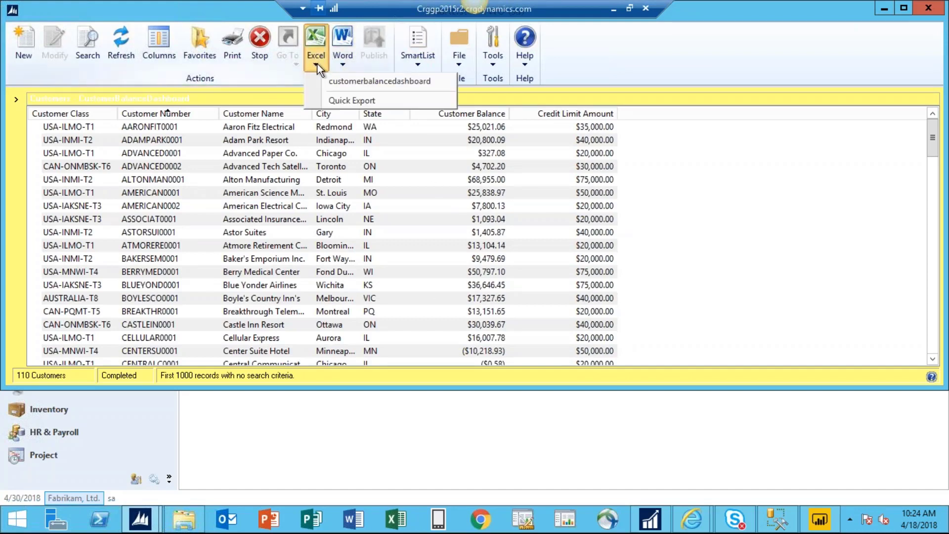
{"action": "left_click", "coordinate": [352, 81]}
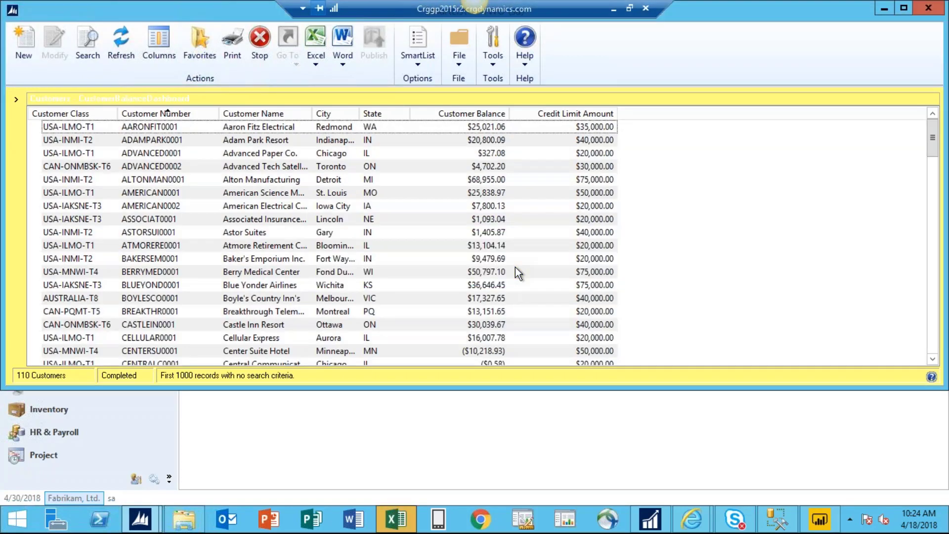
{"action": "left_click", "coordinate": [400, 528]}
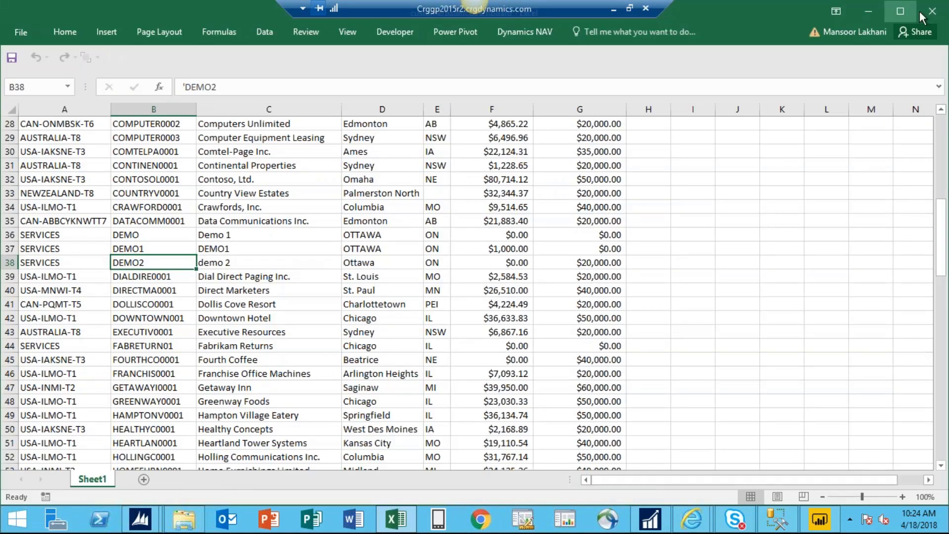
{"action": "left_click", "coordinate": [932, 10]}
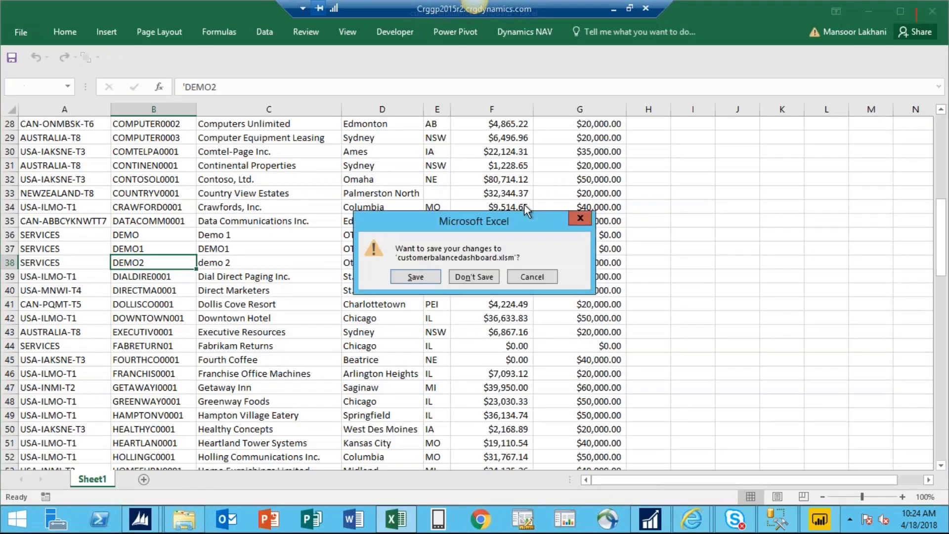
{"action": "left_click", "coordinate": [415, 277]}
- Switch to Power BI Desktop, refresh the report's data, and publish it to My workspace, saving changes and replacing the existing customerbalancedashboard dataset
{"action": "left_click", "coordinate": [819, 519]}
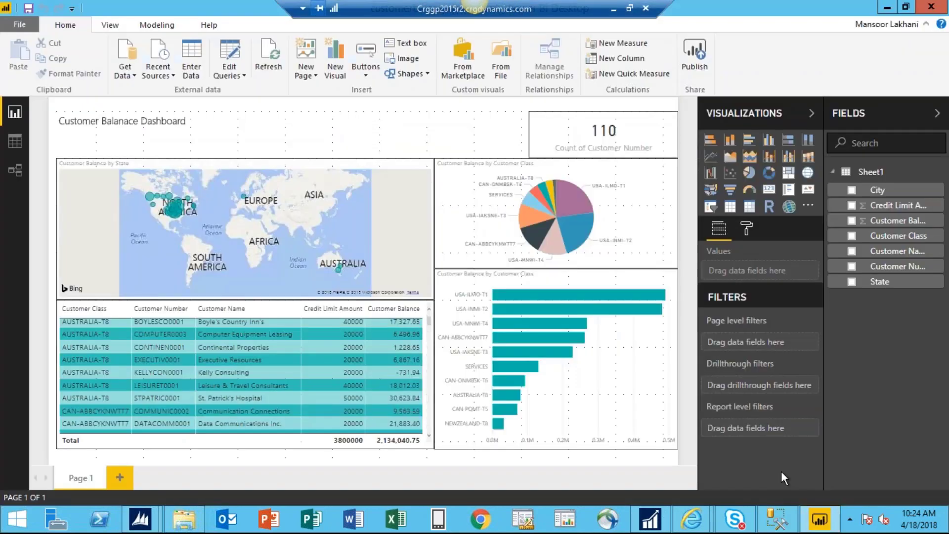
{"action": "left_click", "coordinate": [268, 50]}
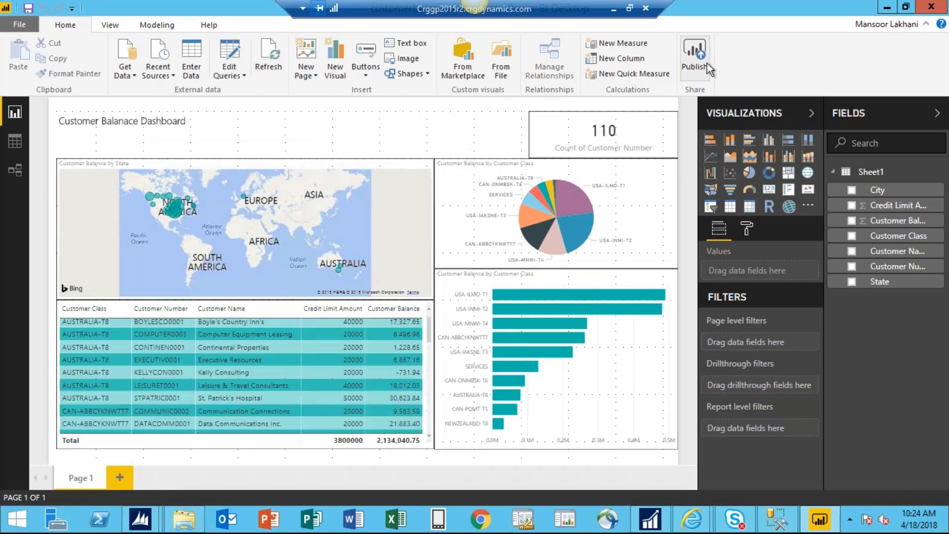
{"action": "left_click", "coordinate": [701, 49]}
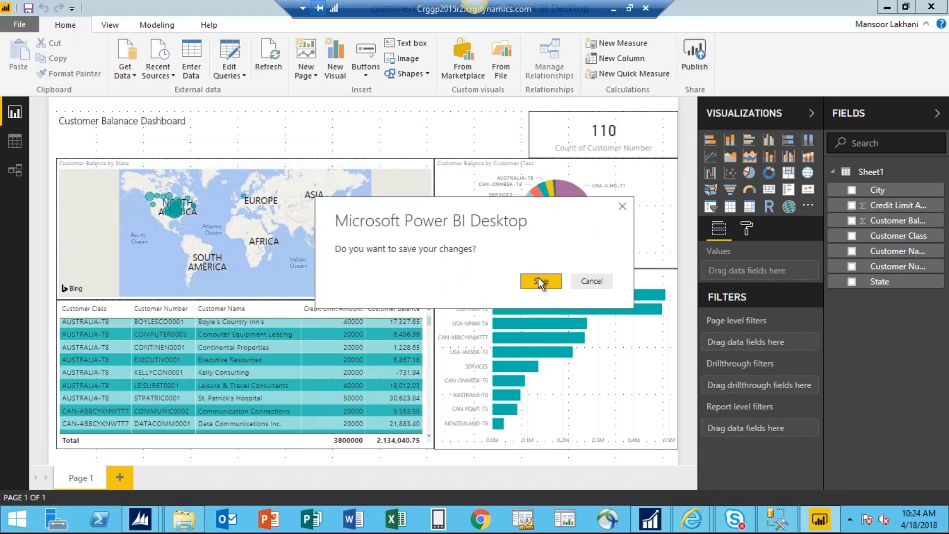
{"action": "left_click", "coordinate": [538, 278]}
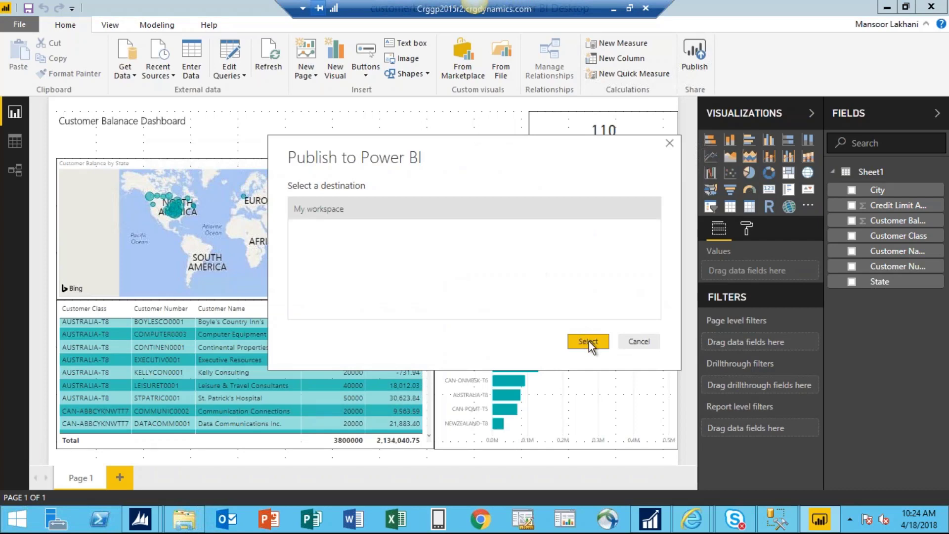
{"action": "left_click", "coordinate": [589, 341]}
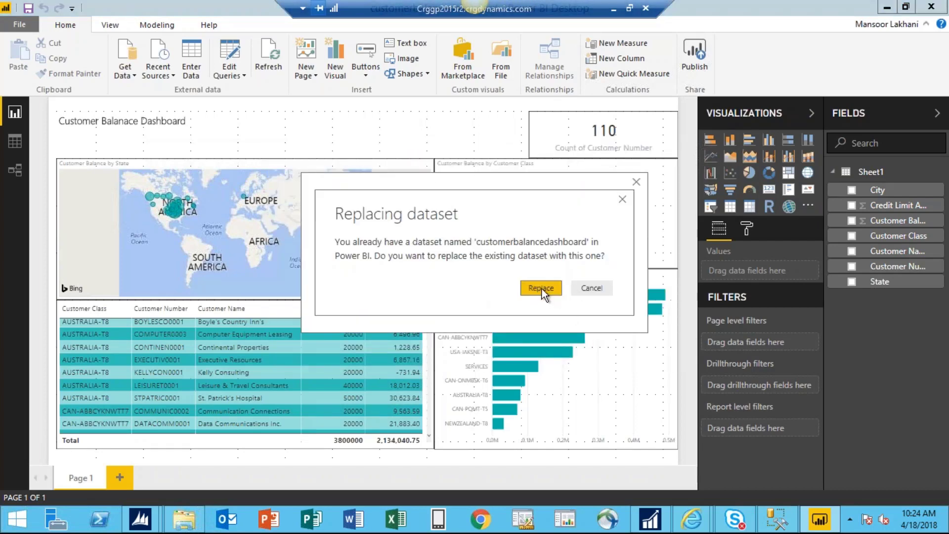
{"action": "left_click", "coordinate": [544, 289]}
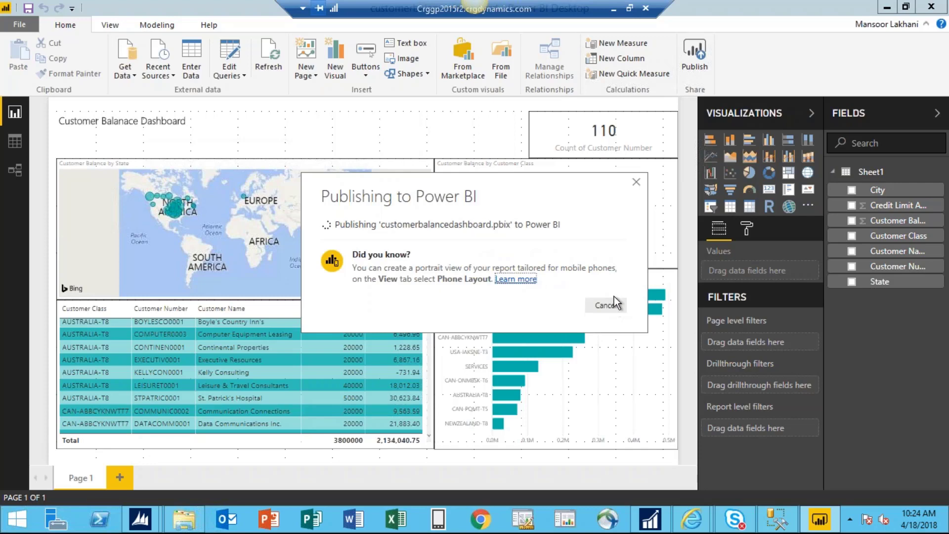
{"action": "left_click", "coordinate": [637, 182]}
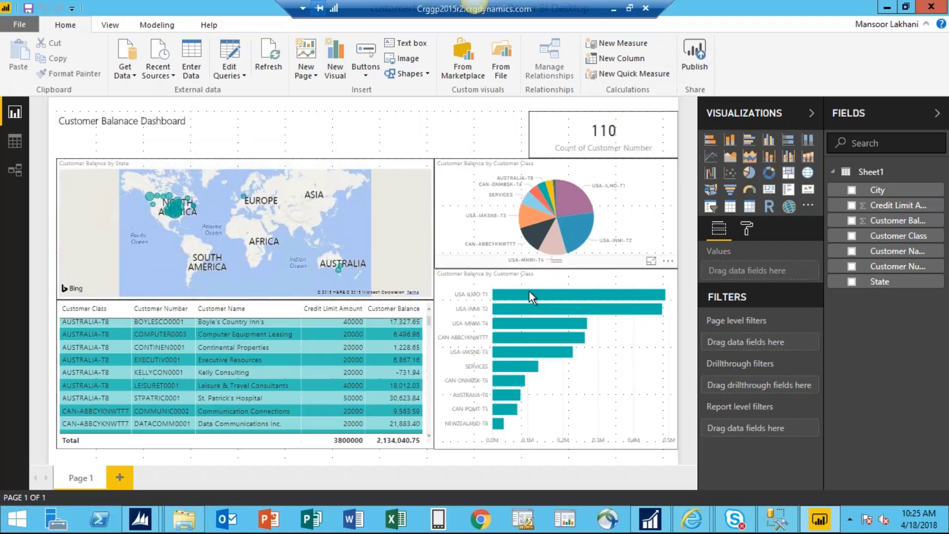
- Examine the dashboard filtered by the USA-ILMO-T1, USA-INMI-T2, USA-MNWI-T4 and CAN-ABBCYKNWTT7 bars of the customer class bar chart
{"action": "mouse_move", "coordinate": [529, 292]}
{"action": "left_click", "coordinate": [568, 293]}
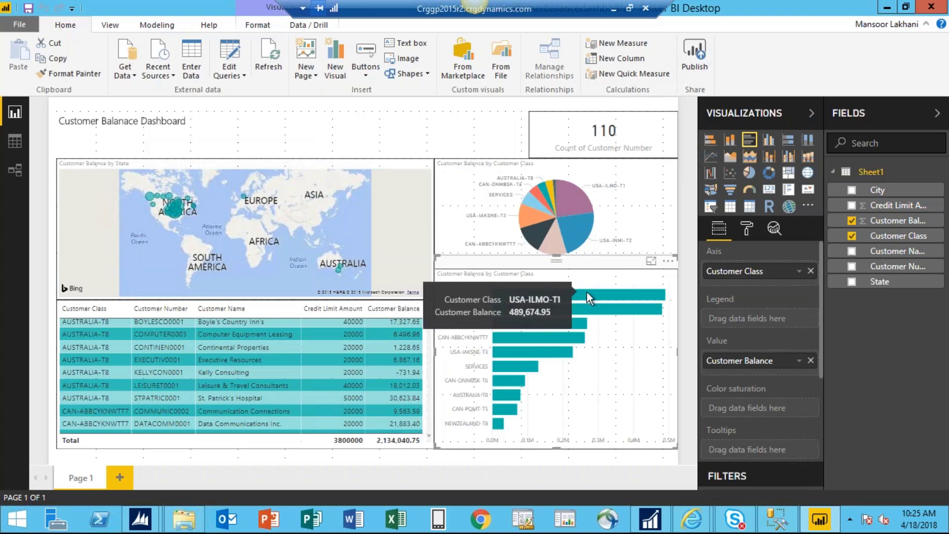
{"action": "left_click", "coordinate": [586, 292]}
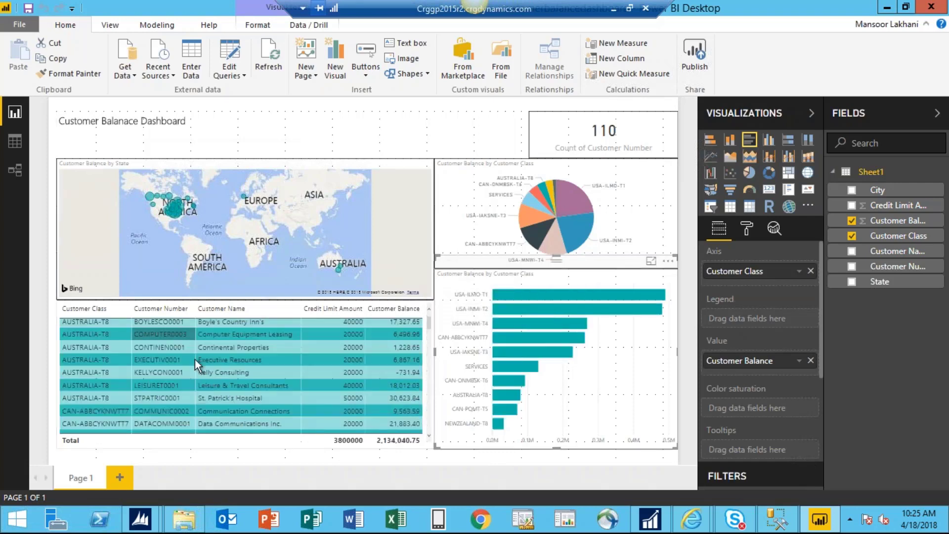
{"action": "left_click", "coordinate": [504, 296]}
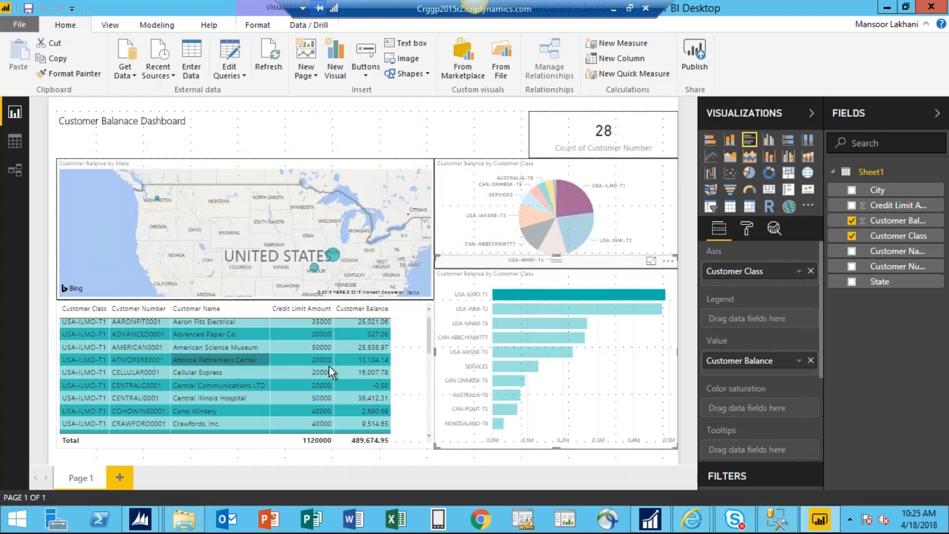
{"action": "left_click", "coordinate": [517, 312]}
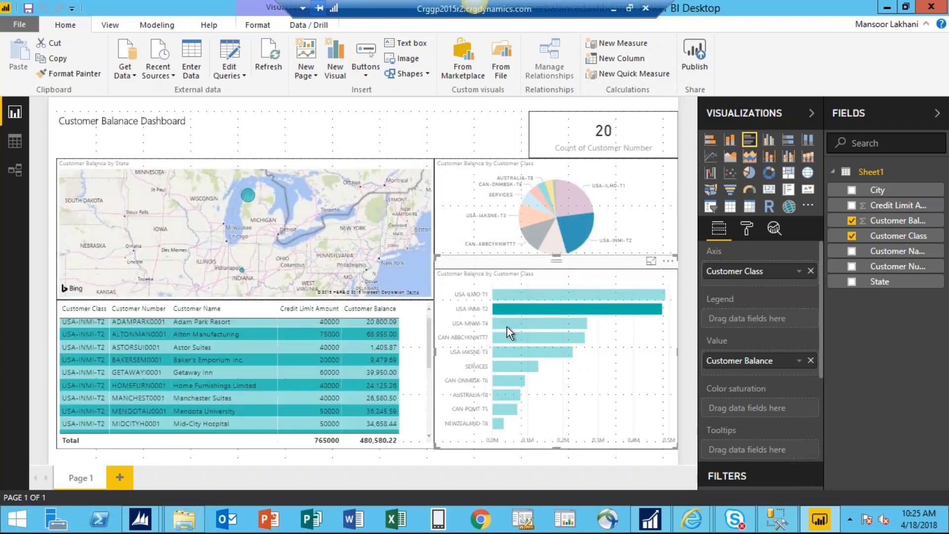
{"action": "left_click", "coordinate": [506, 328]}
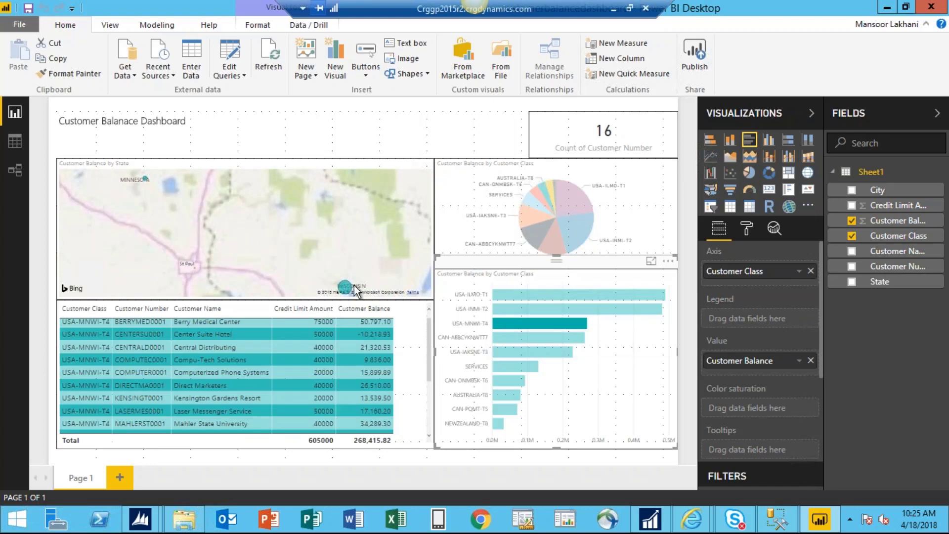
{"action": "left_click", "coordinate": [520, 340]}
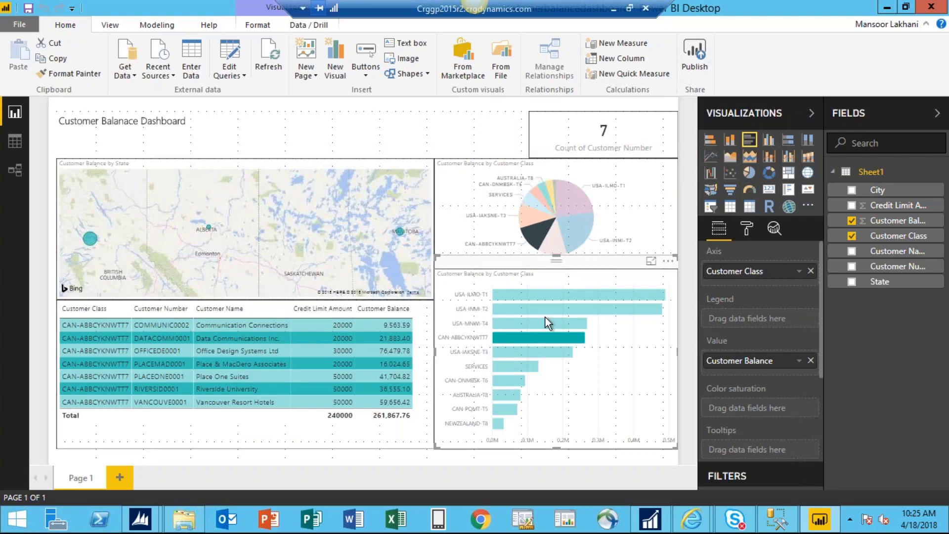
- Cross-filter the dashboard with the pie chart's USA-INMI-T2 and USA-ILMO-T1 slices, ending on USA-MNWI-T4
{"action": "left_click", "coordinate": [576, 227]}
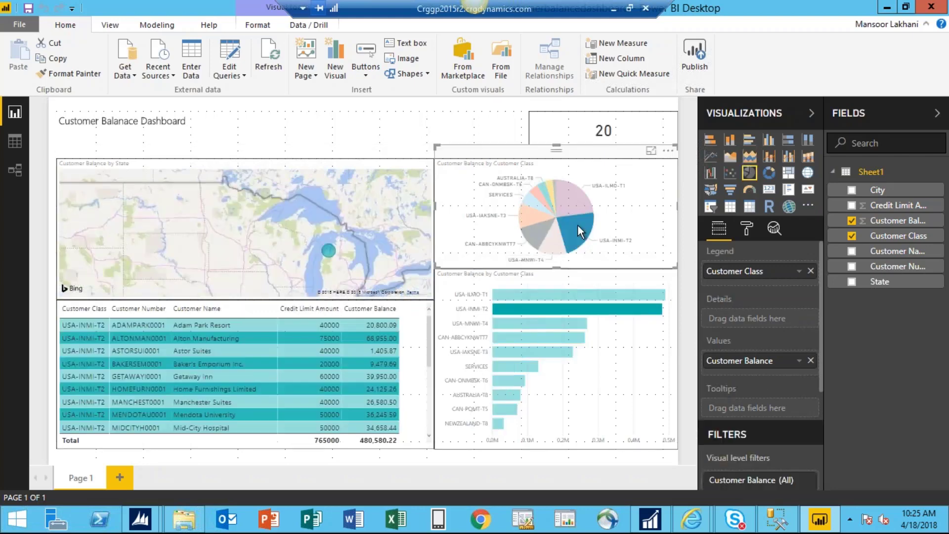
{"action": "left_click", "coordinate": [578, 224]}
{"action": "left_click", "coordinate": [574, 196]}
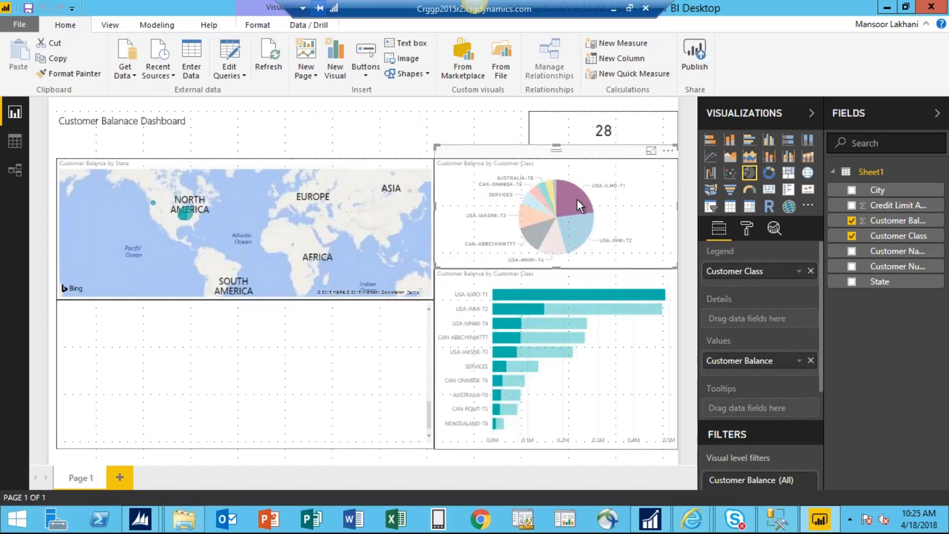
{"action": "left_click", "coordinate": [548, 246]}
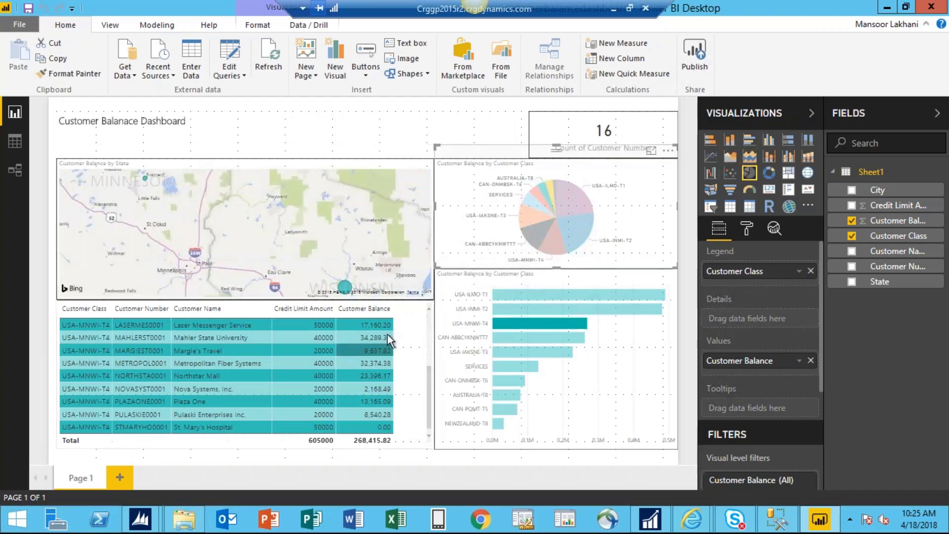
- Sort the customer table by Customer Balance in descending order, and review the table's further options
{"action": "left_click", "coordinate": [340, 316]}
{"action": "left_click", "coordinate": [346, 314]}
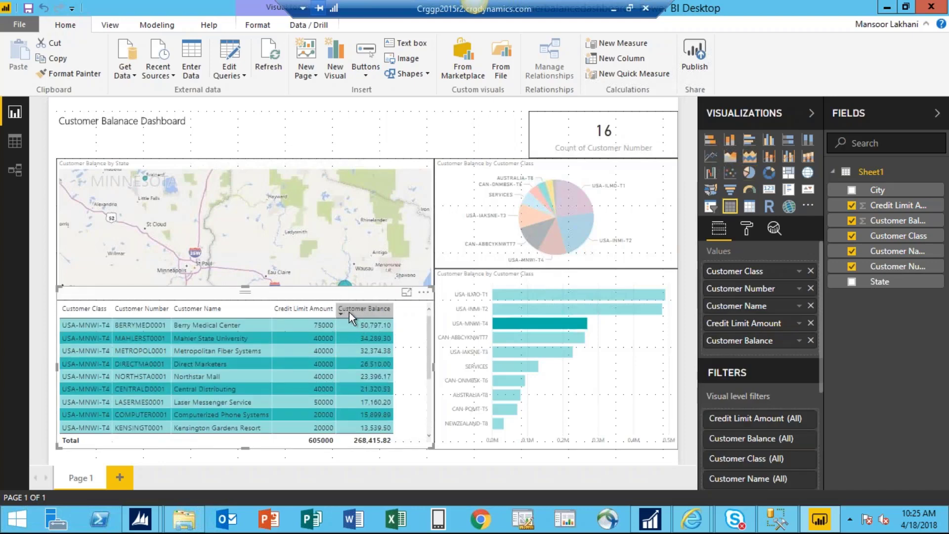
{"action": "left_click", "coordinate": [340, 314]}
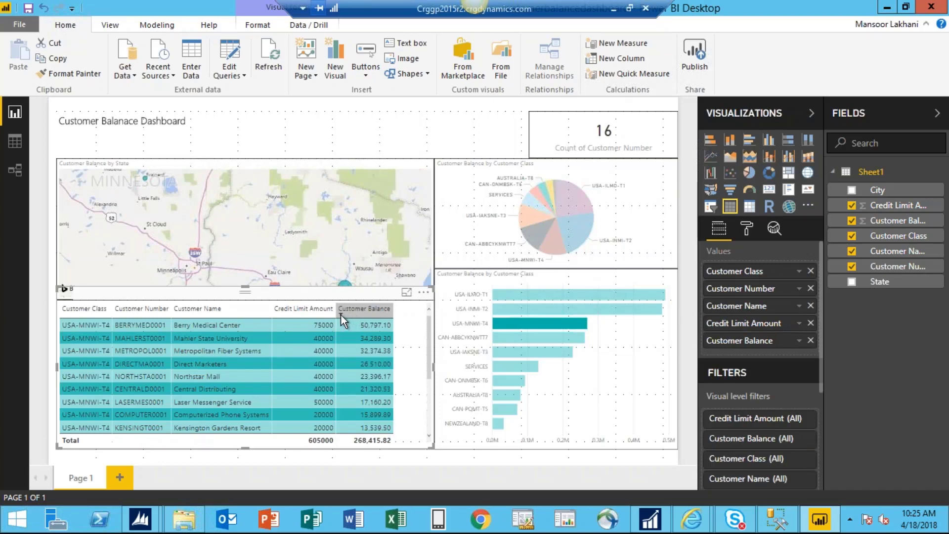
{"action": "left_click", "coordinate": [346, 314]}
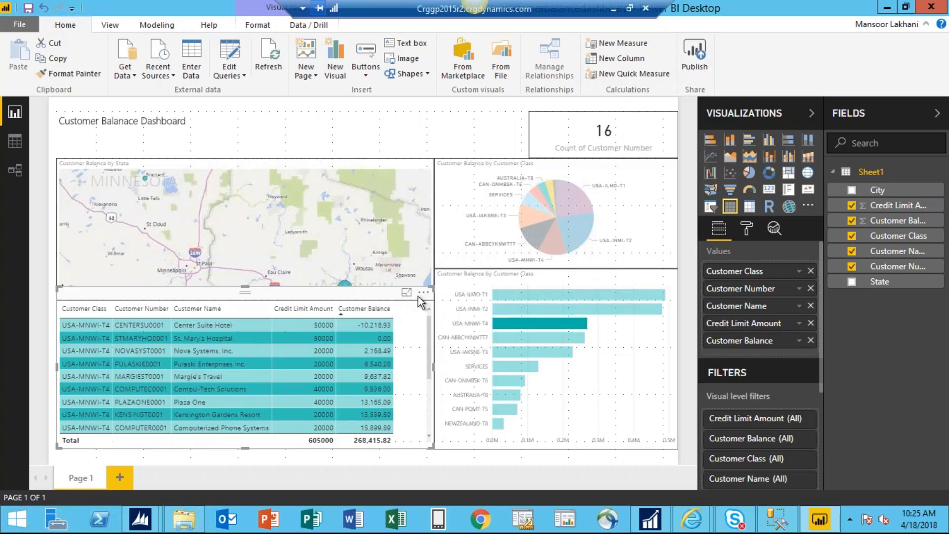
{"action": "left_click", "coordinate": [424, 293]}
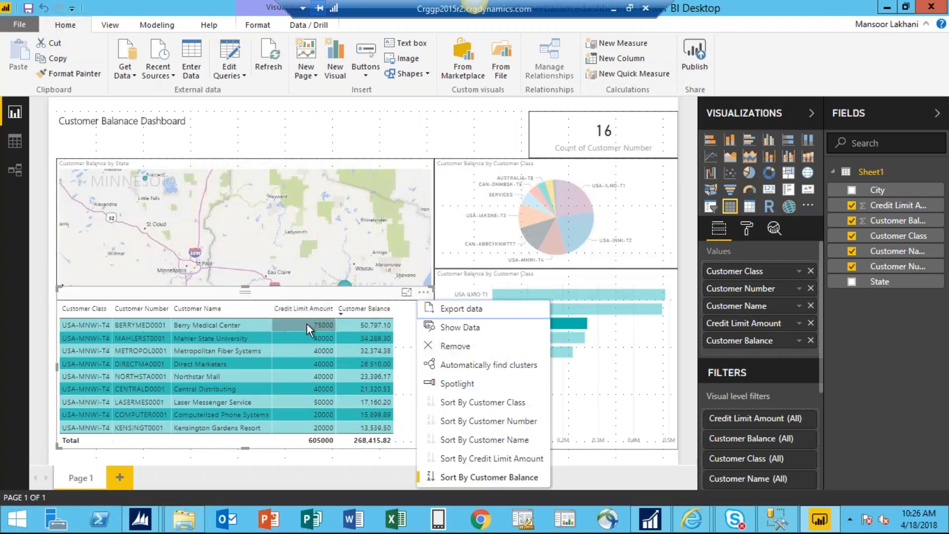
{"action": "left_click", "coordinate": [349, 127]}
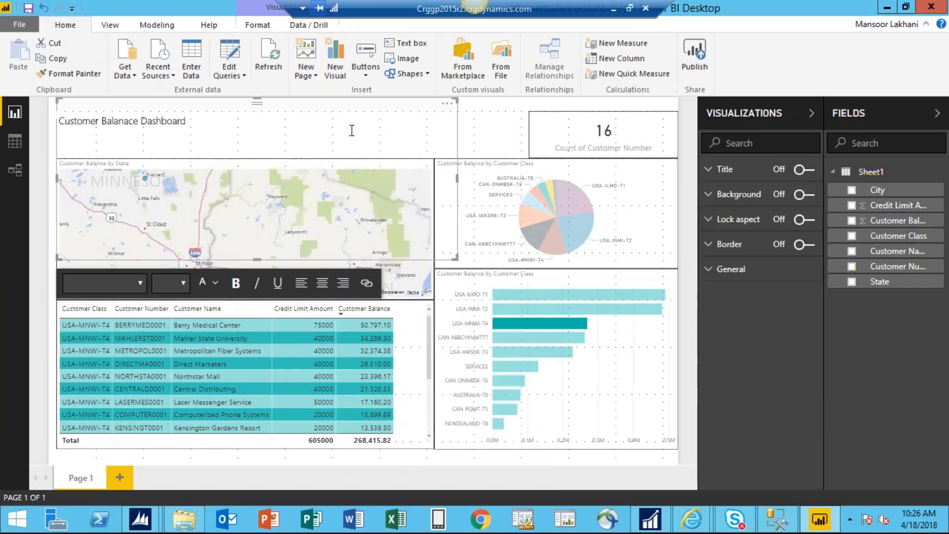
- Add a calculated column named overunder to Sheet1 and begin its IF formula with Sheet1[Customer Balance] as the tested field
{"action": "left_click", "coordinate": [621, 62]}
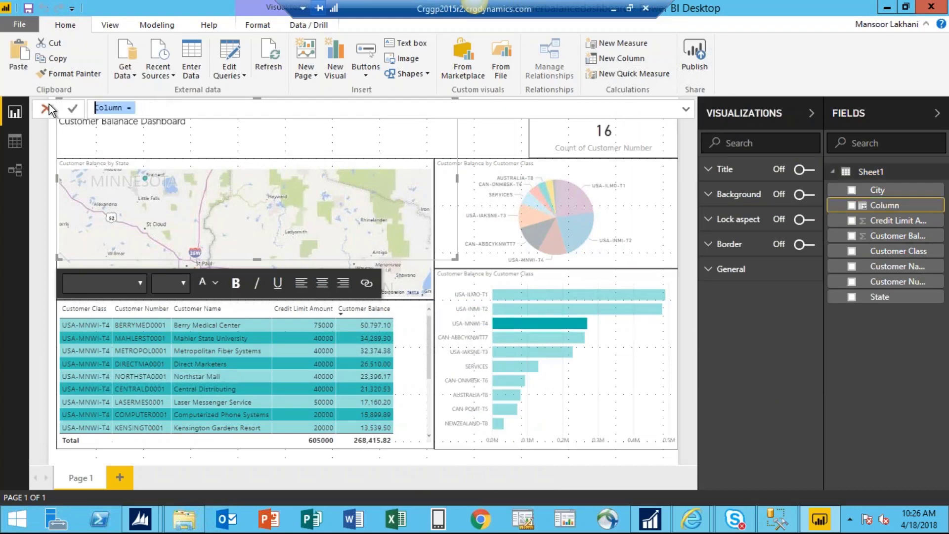
{"action": "type", "text": "u"}
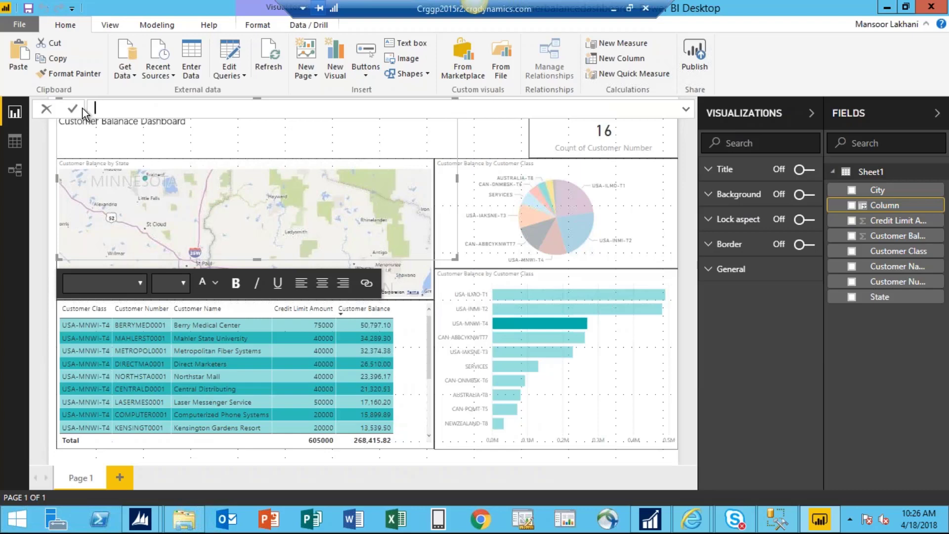
{"action": "type", "text": "verunder = if("}
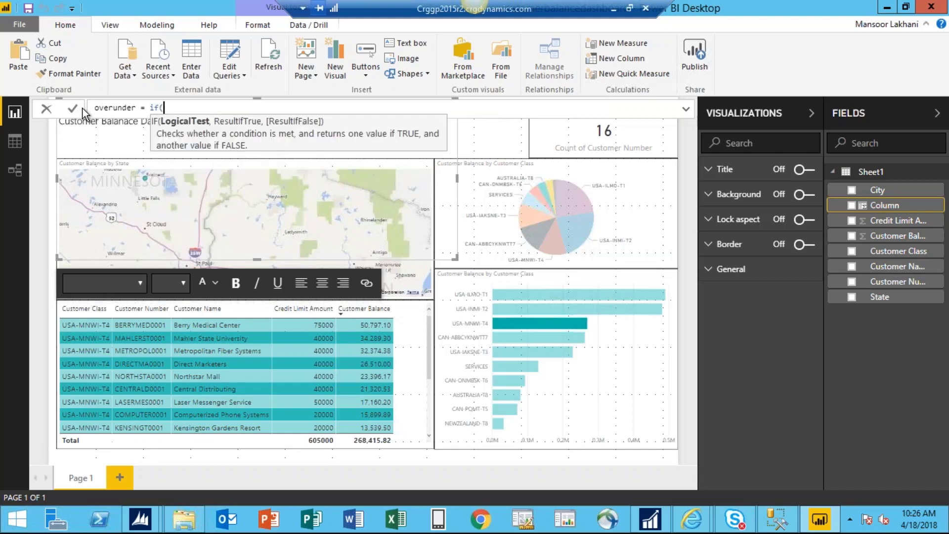
{"action": "type", "text": "s"}
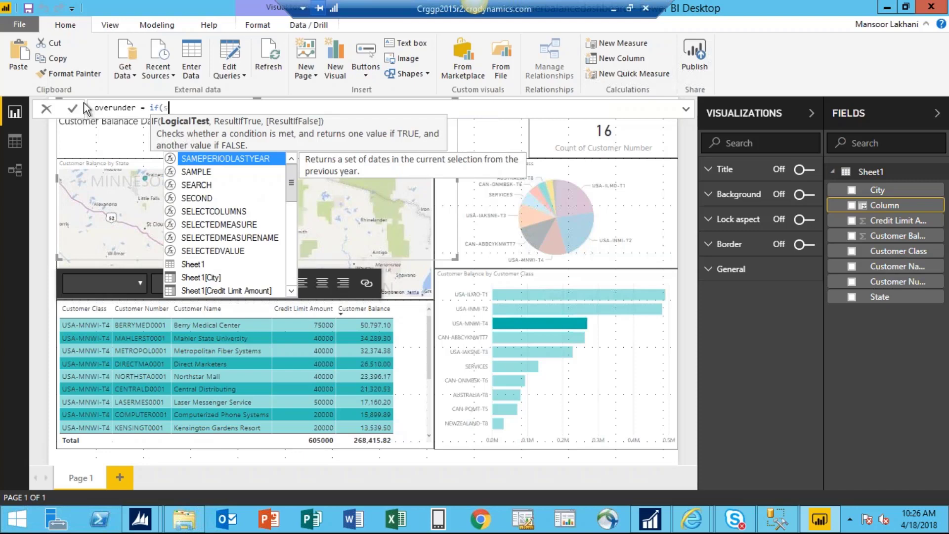
{"action": "left_click", "coordinate": [291, 291]}
{"action": "left_click", "coordinate": [291, 291]}
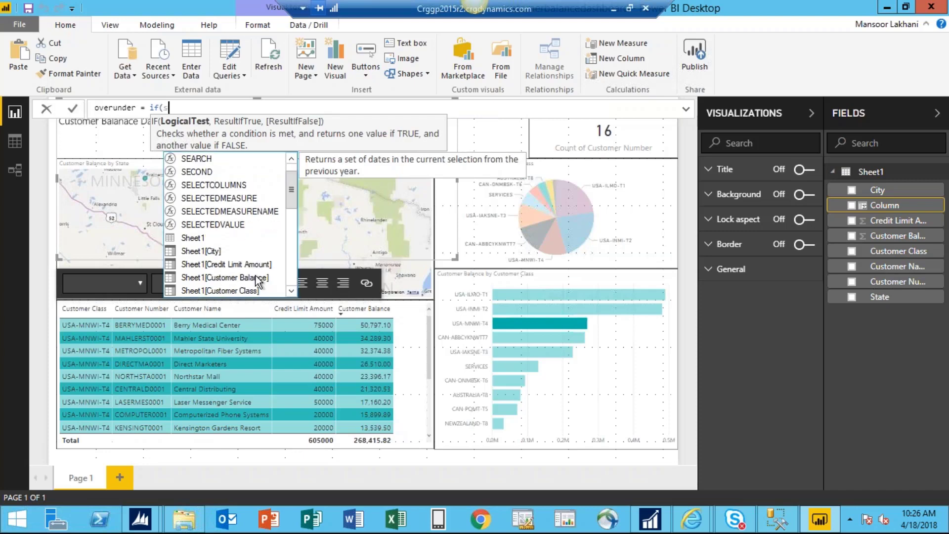
{"action": "double_click", "coordinate": [222, 277]}
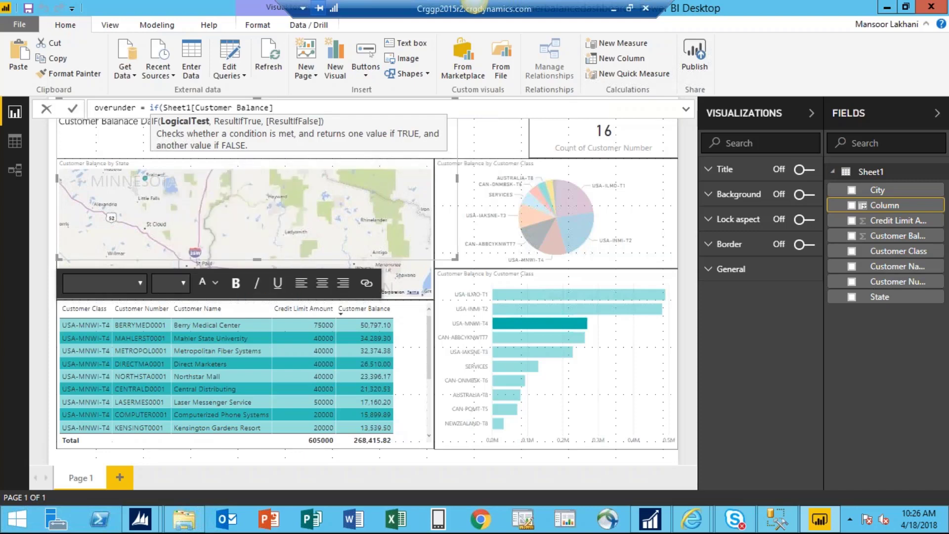
- Complete the overunder formula by testing Customer Balance against Sheet1[Credit Limit Amount], returning "Over" if greater and "Under" otherwise, and commit it
{"action": "type", "text": ">sh"}
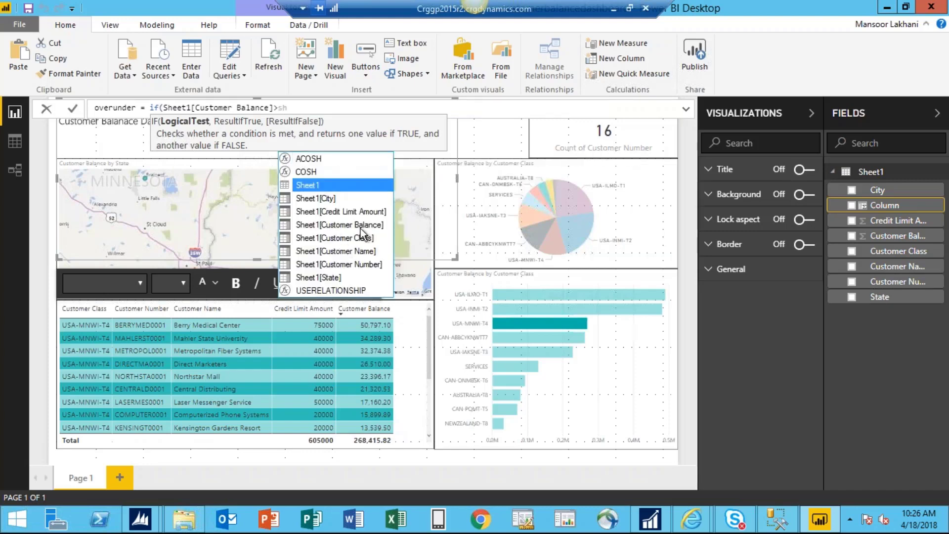
{"action": "left_click", "coordinate": [364, 212]}
{"action": "double_click", "coordinate": [363, 211]}
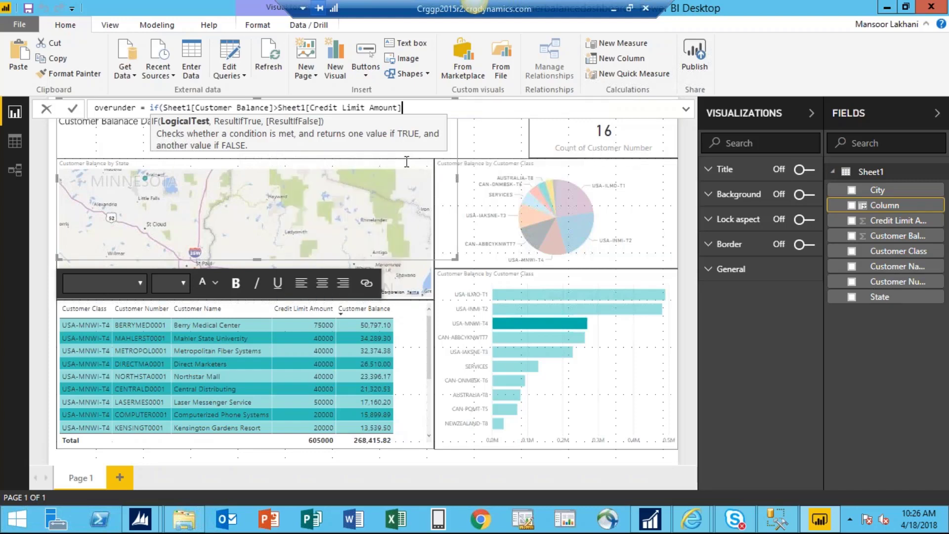
{"action": "type", "text": ",\"Ov"}
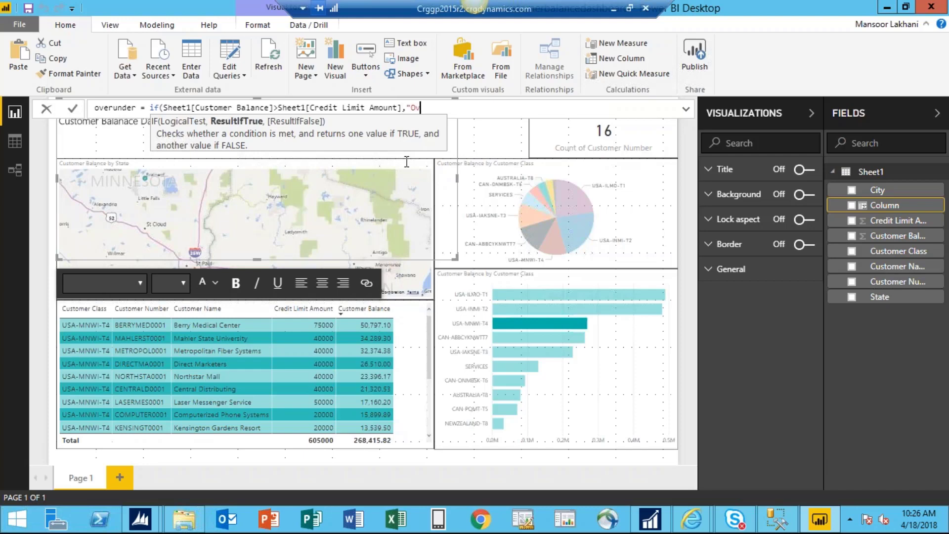
{"action": "type", "text": "er\",\""}
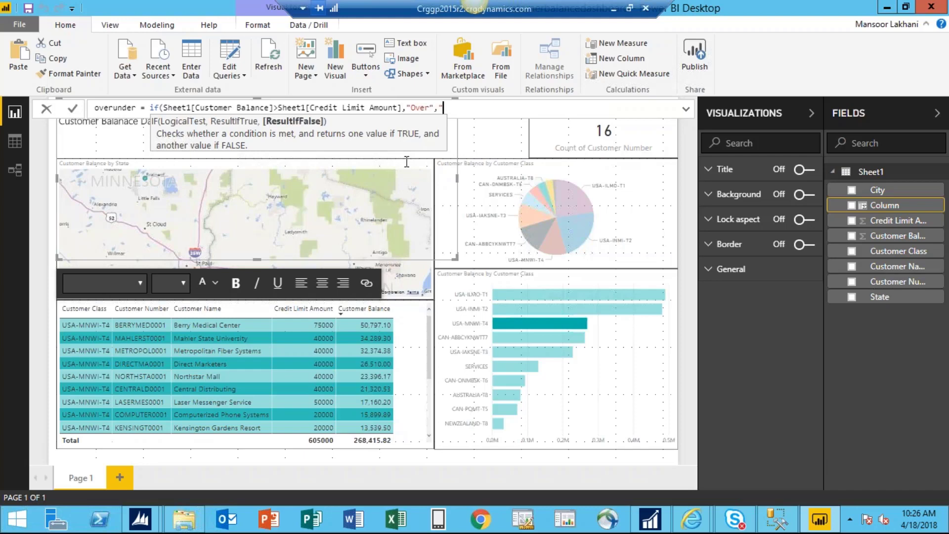
{"action": "type", "text": "Under\")"}
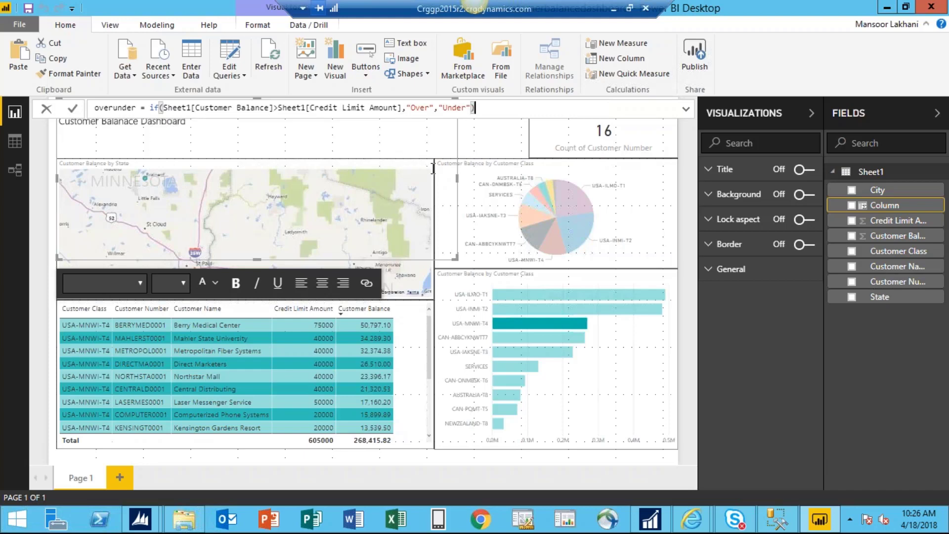
{"action": "key", "text": "Return"}
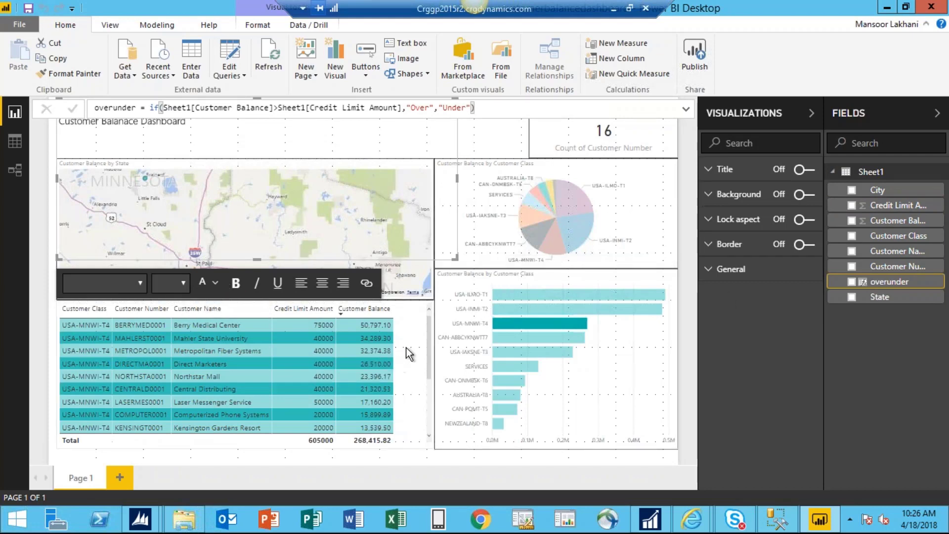
- Clear the USA-MNWI-T4 cross-filter and add the overunder field to the customer table
{"action": "key", "text": "ctrl+a"}
{"action": "left_click", "coordinate": [381, 311]}
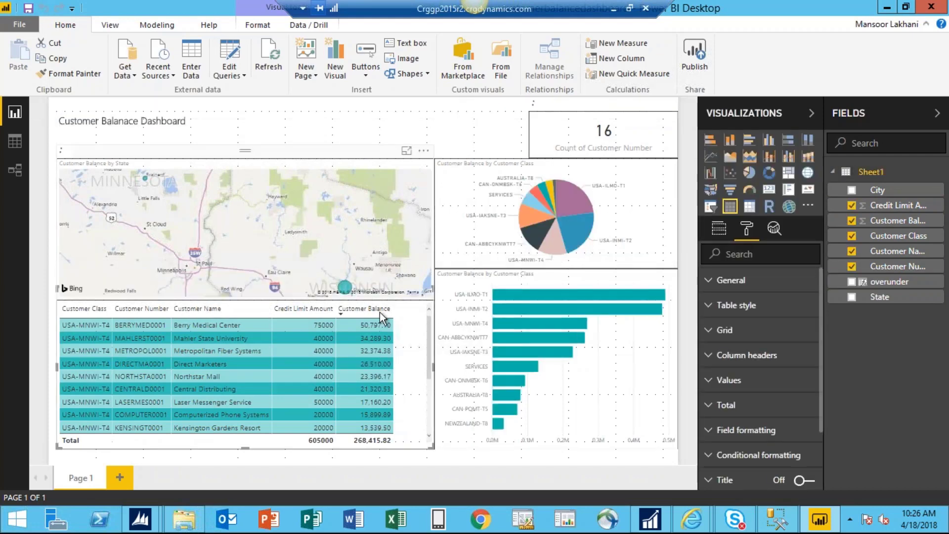
{"action": "left_click", "coordinate": [391, 311]}
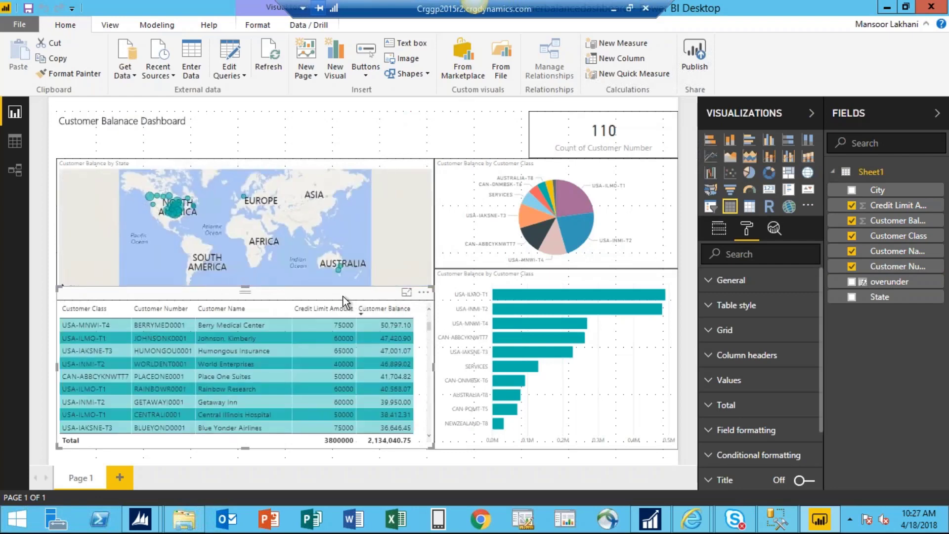
{"action": "left_click", "coordinate": [851, 283]}
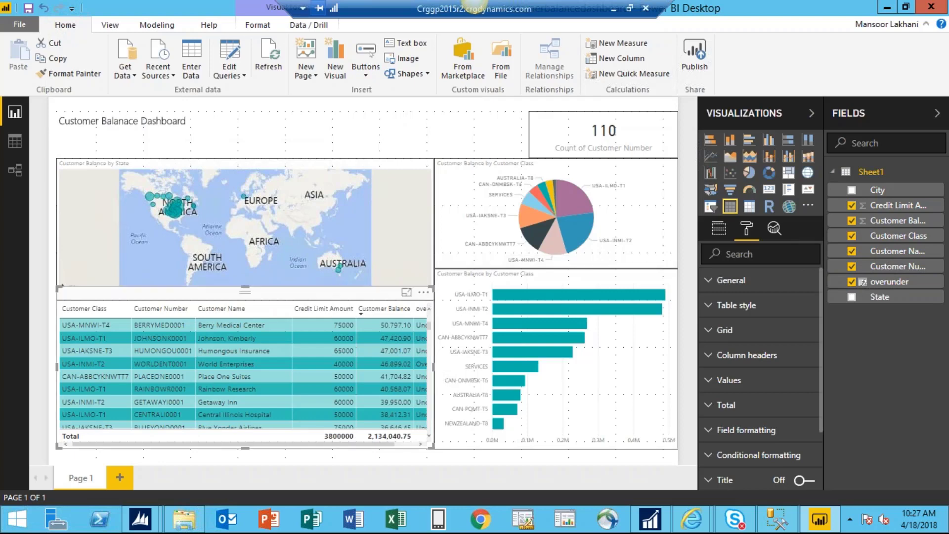
- Widen the customer table to fit the overunder column and narrow the customer class bar chart beside it
{"action": "left_click_drag", "start_coordinate": [433, 368], "coordinate": [464, 373]}
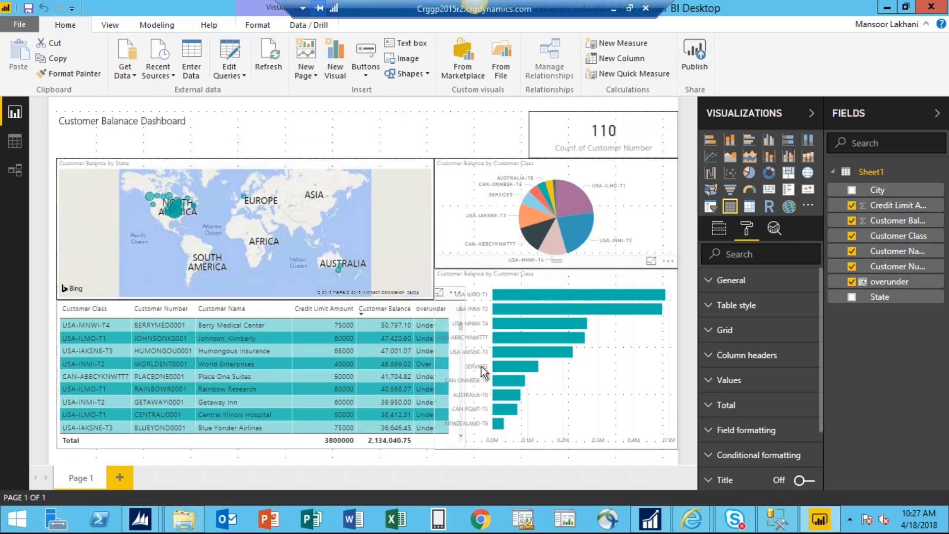
{"action": "left_click", "coordinate": [600, 376]}
{"action": "left_click", "coordinate": [547, 371]}
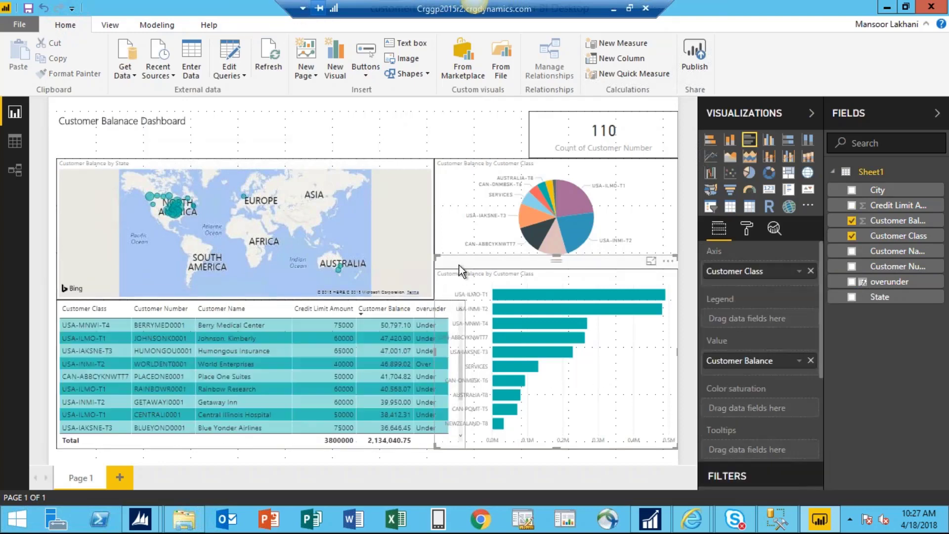
{"action": "left_click_drag", "start_coordinate": [434, 351], "coordinate": [458, 355]}
{"action": "left_click_drag", "start_coordinate": [459, 360], "coordinate": [453, 360]}
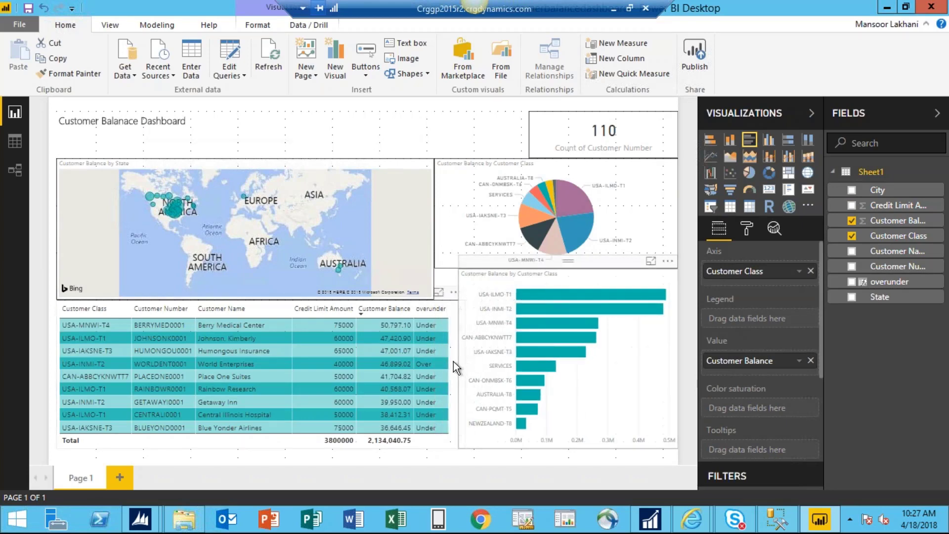
- Sort the customer table by overunder in ascending order and review the Over and Under rows
{"action": "left_click", "coordinate": [437, 311]}
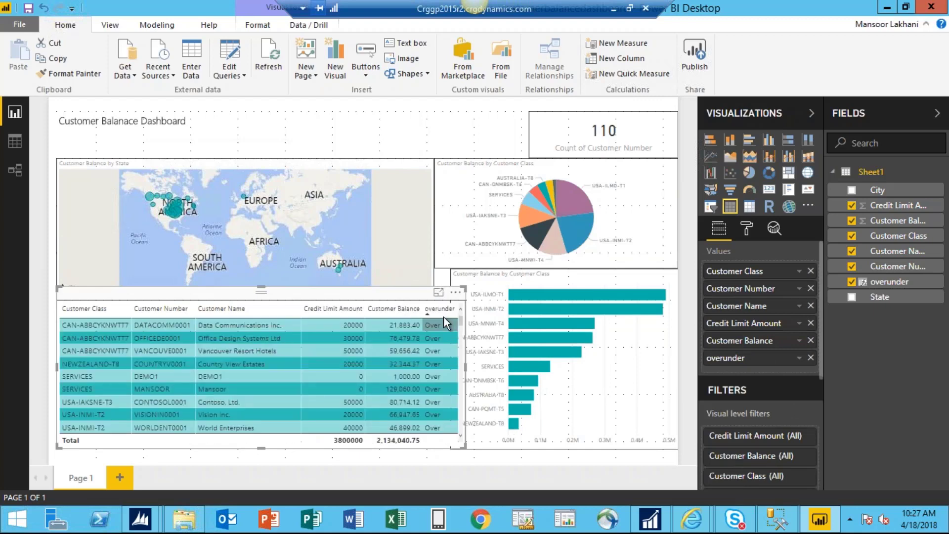
{"action": "scroll", "coordinate": [437, 368], "scroll_direction": "down", "scroll_amount": 3}
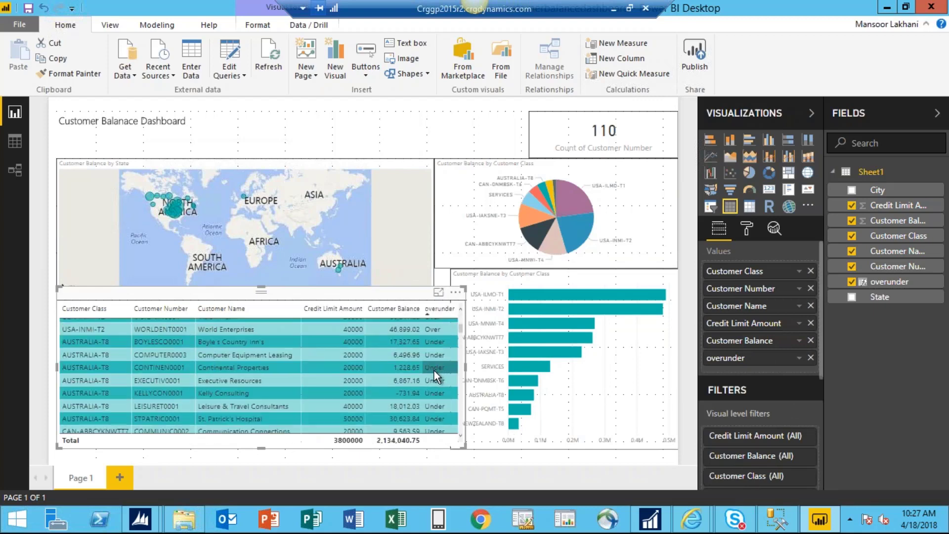
{"action": "scroll", "coordinate": [435, 356], "scroll_direction": "up", "scroll_amount": 3}
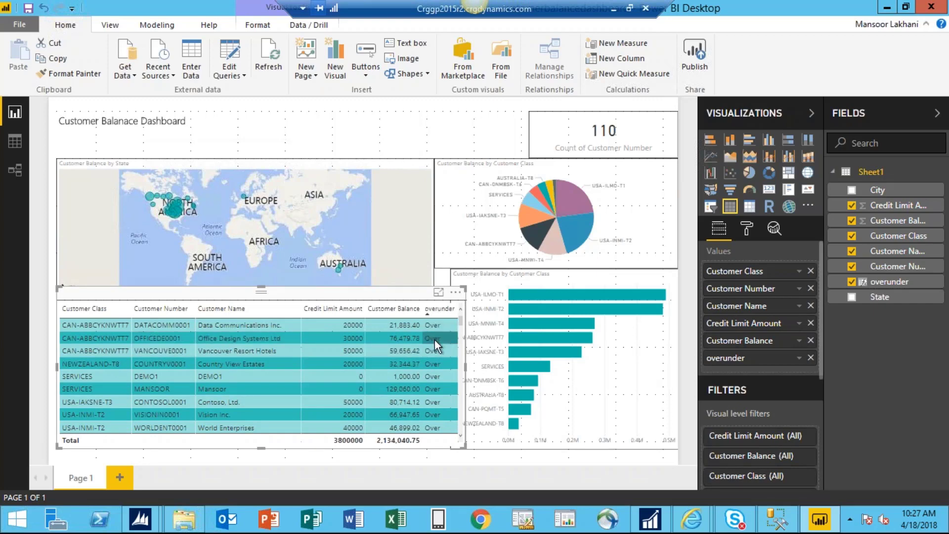
{"action": "scroll", "coordinate": [434, 339], "scroll_direction": "down", "scroll_amount": 2}
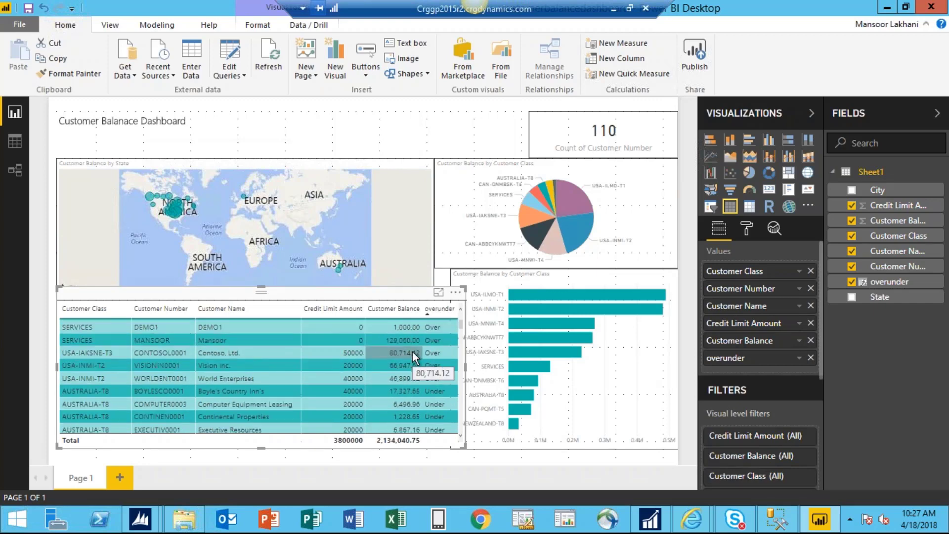